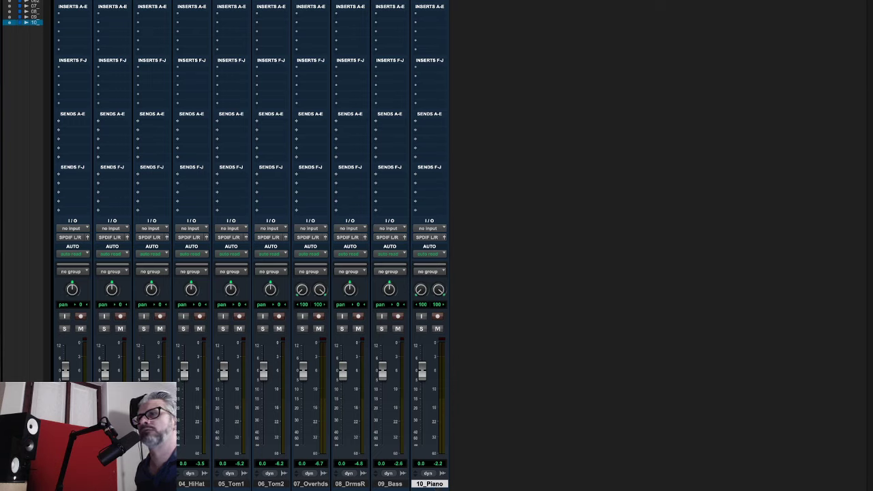
- Create one new stereo Aux Input track
click(146, 0)
key(super+shift+n)
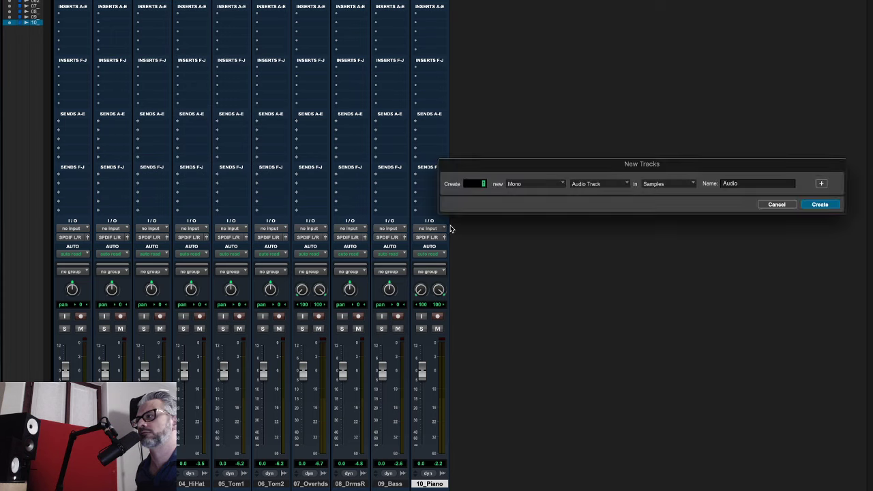
click(552, 185)
click(527, 195)
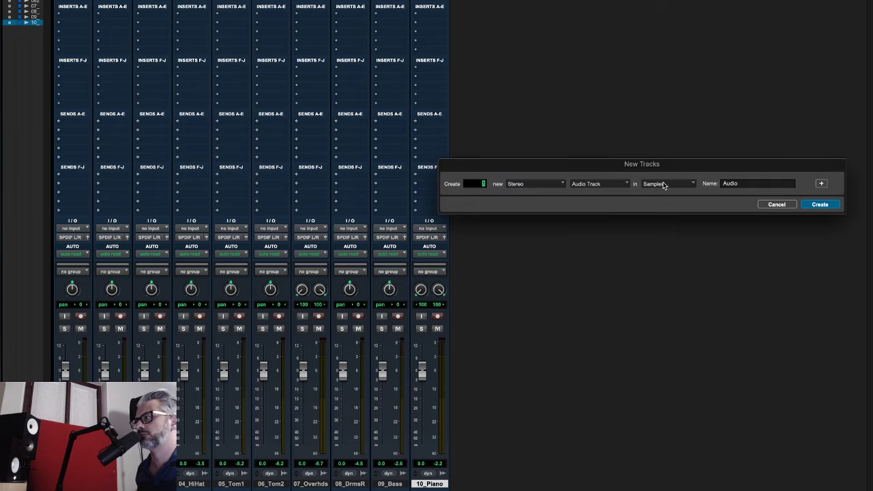
click(591, 183)
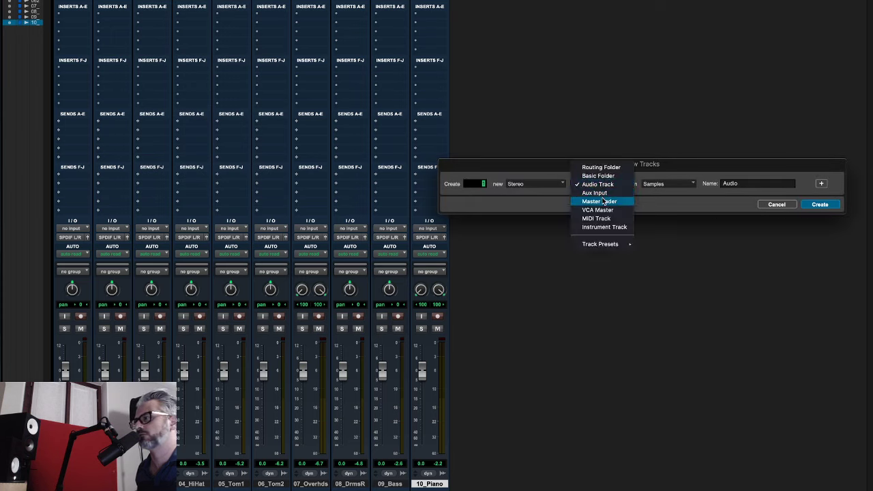
click(596, 195)
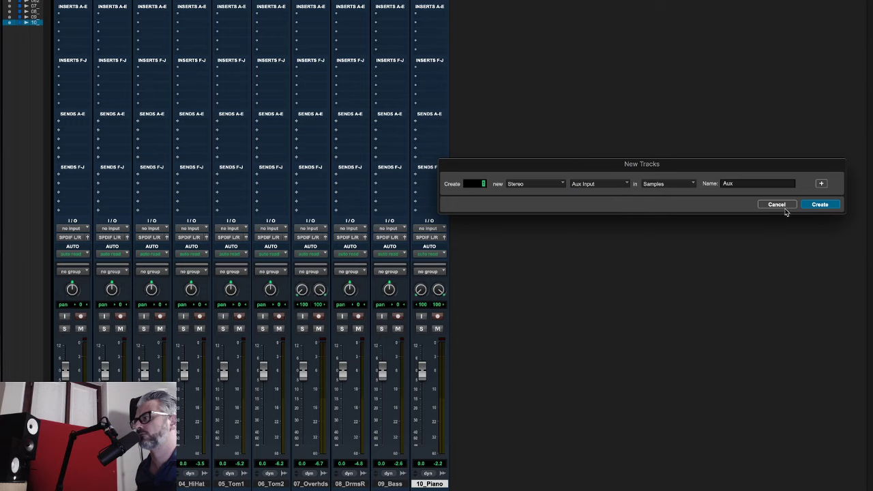
click(819, 204)
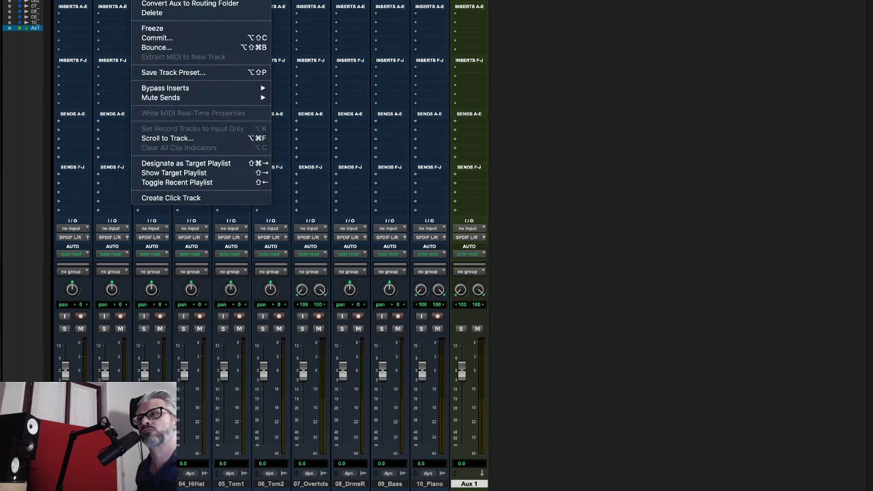
- Create three more stereo Aux Input tracks in a single batch
key(shift+super+n)
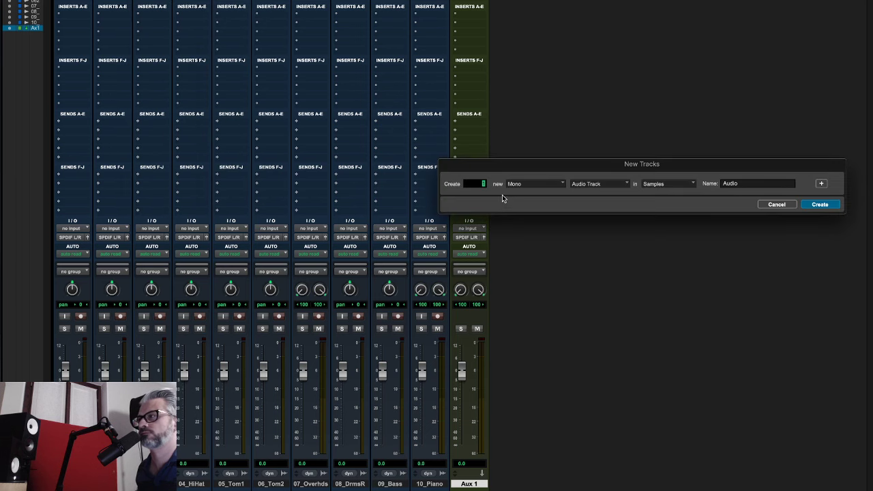
click(530, 195)
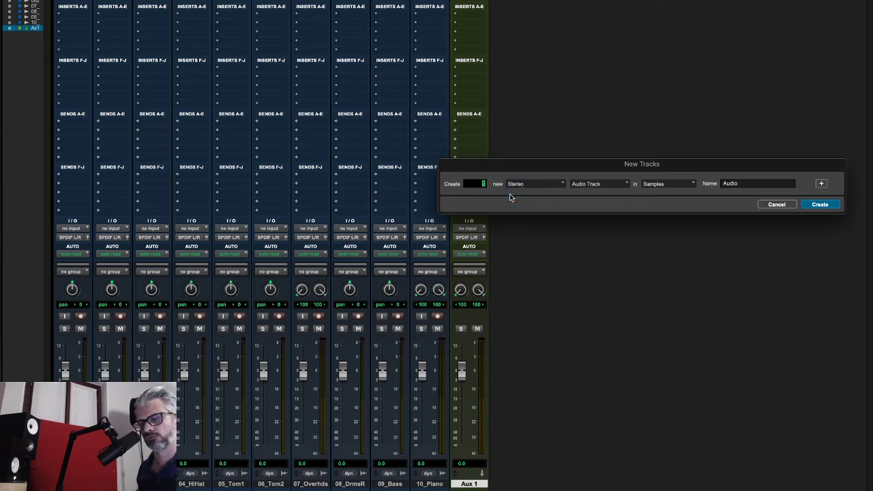
text(8)
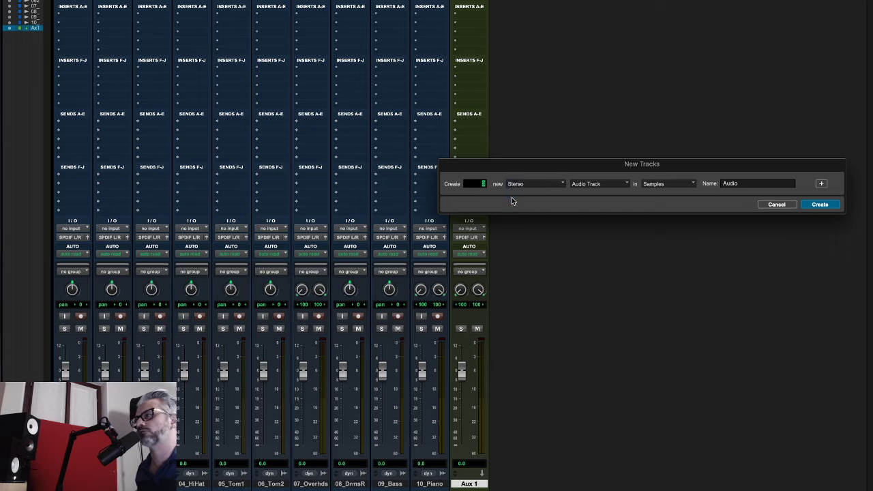
click(604, 184)
click(593, 197)
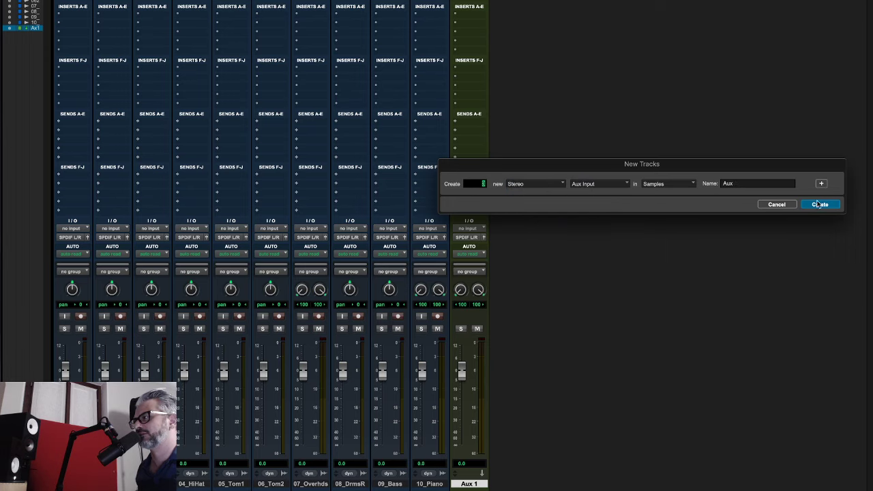
click(821, 204)
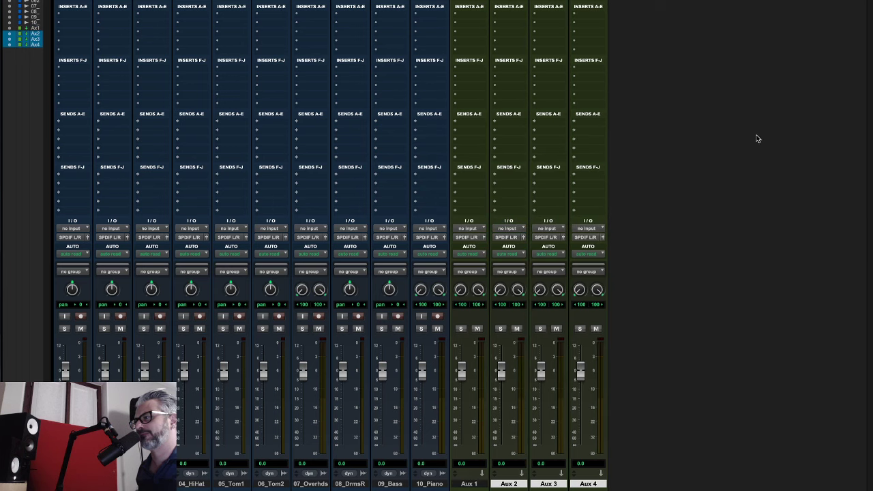
- Rename the Aux 1 track as 1-2 and the Aux 2 track as 3-4
click(476, 484)
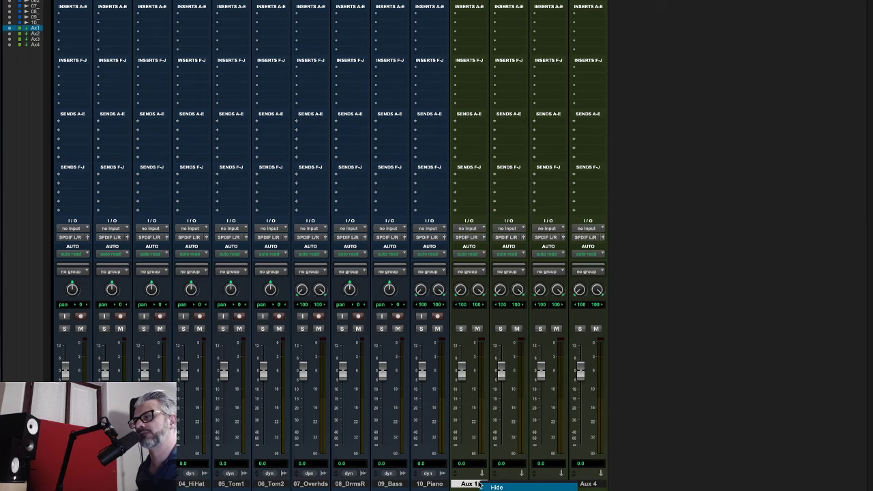
double_click(470, 484)
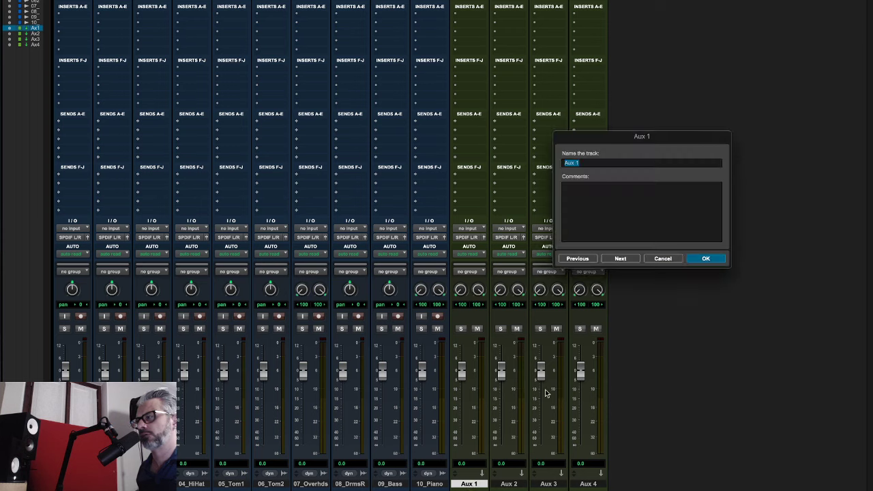
key(BackSpace)
text(1-2)
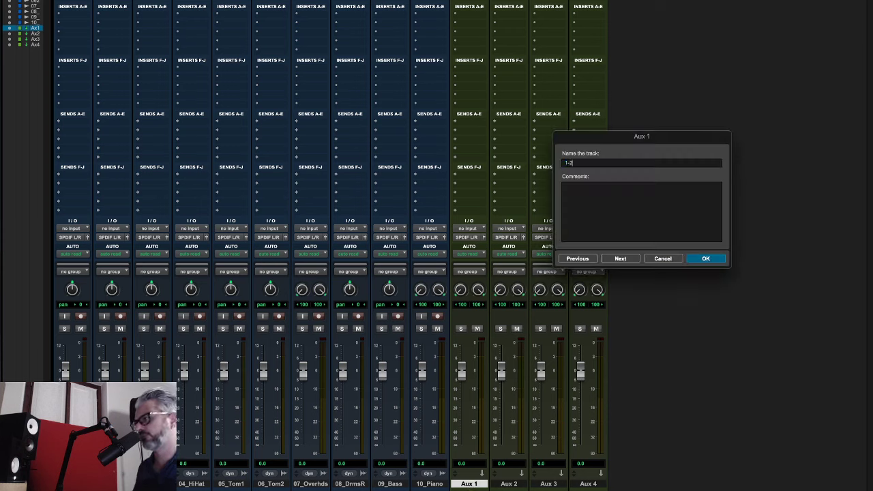
key(Return)
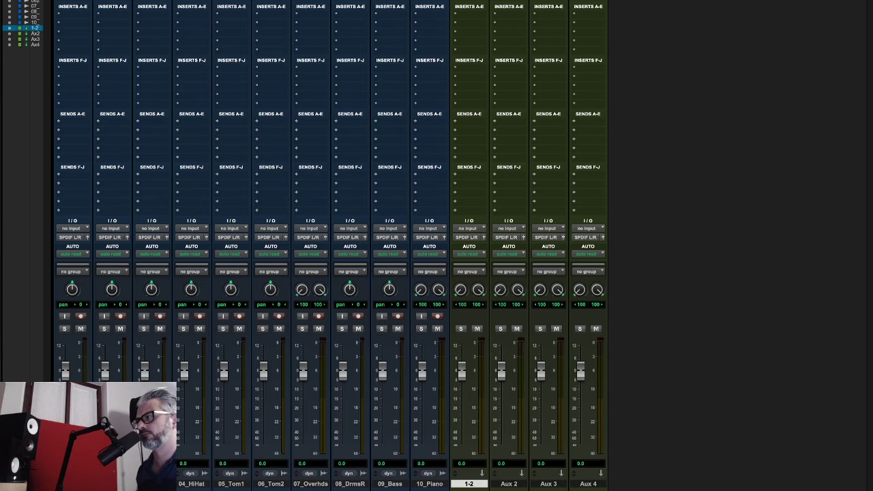
double_click(509, 484)
text(3-4)
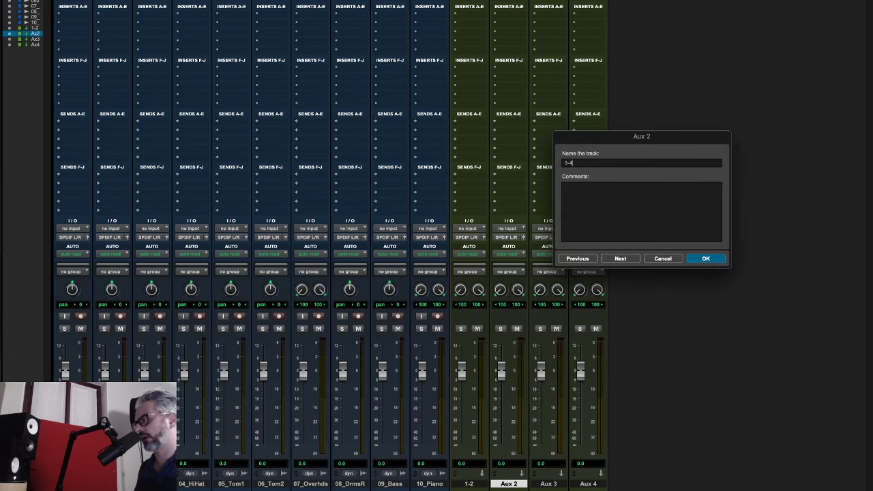
key(Return)
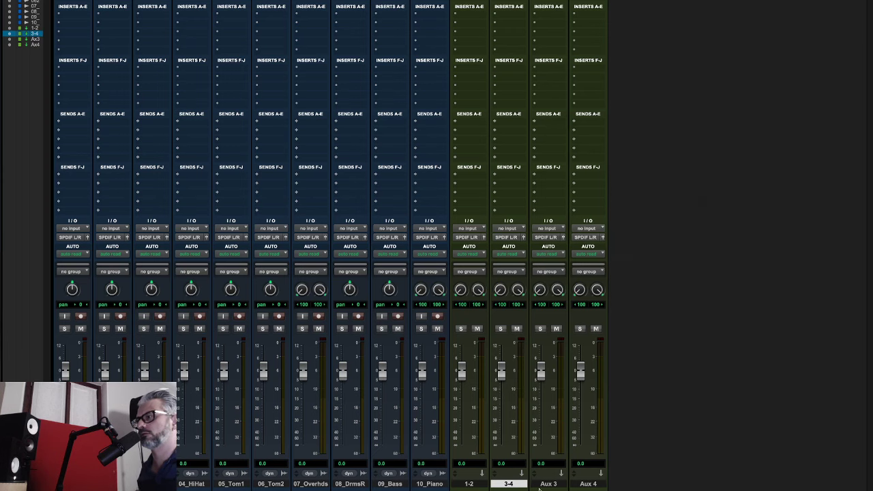
- Rename the Aux 3 track as 5-6 and the Aux 4 track as 7-8
double_click(540, 485)
text(5)
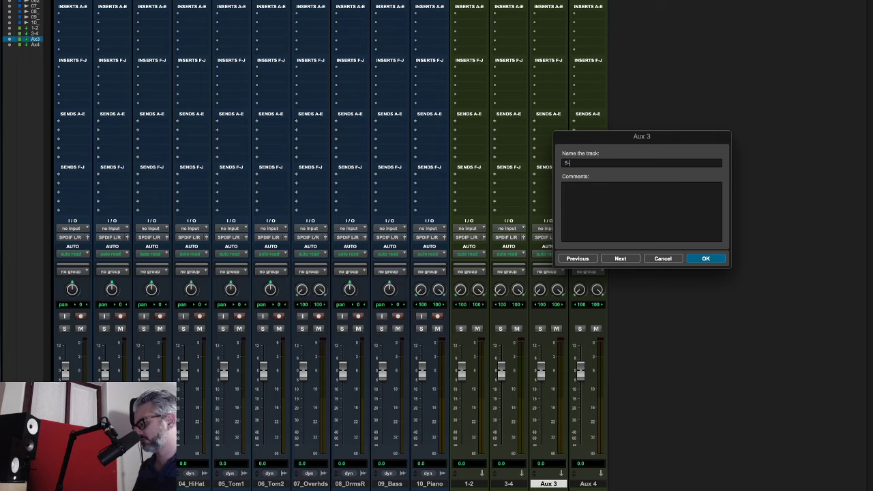
text(-6)
key(Return)
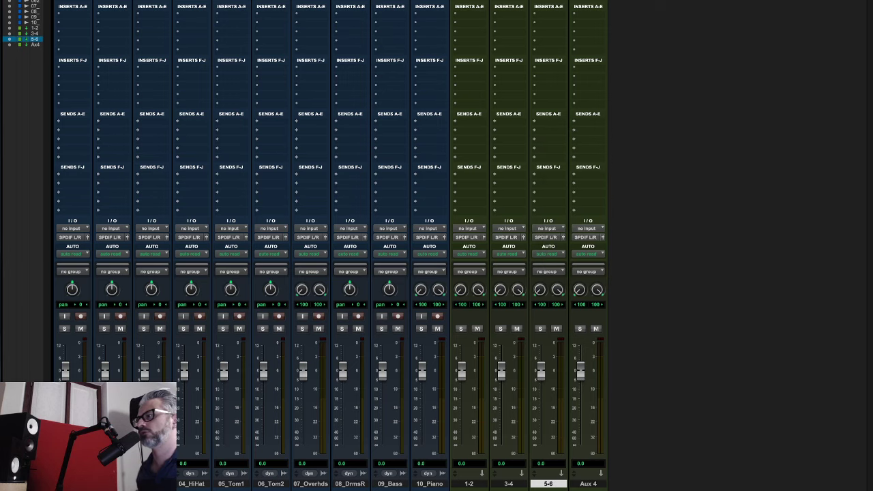
double_click(576, 484)
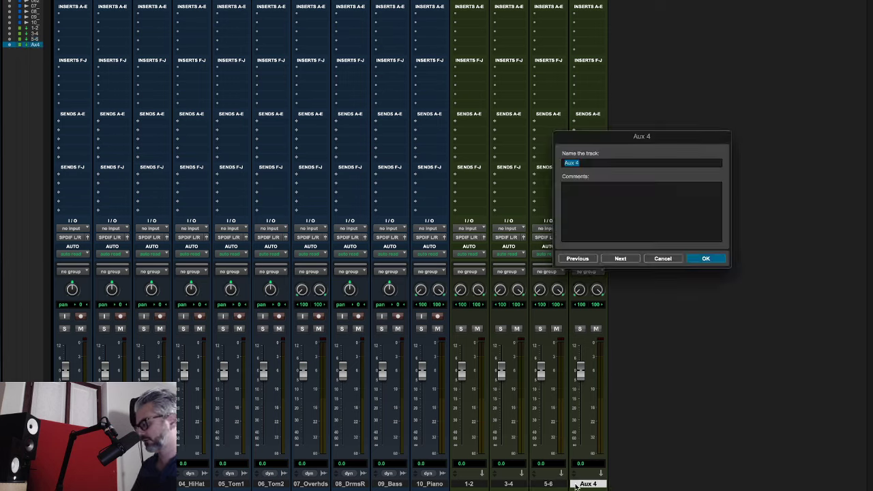
text(7-8)
key(Return)
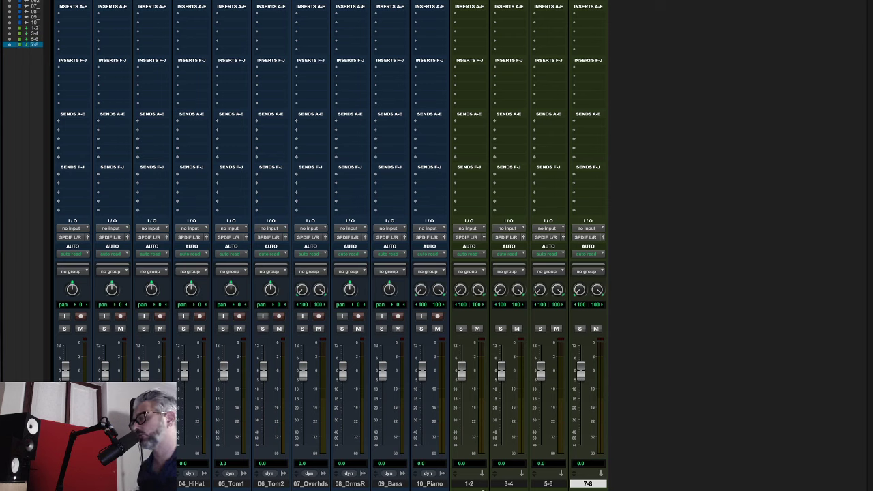
- Route the output of aux track 1-2 to the stereo ADAT 1-2 interface output
click(481, 486)
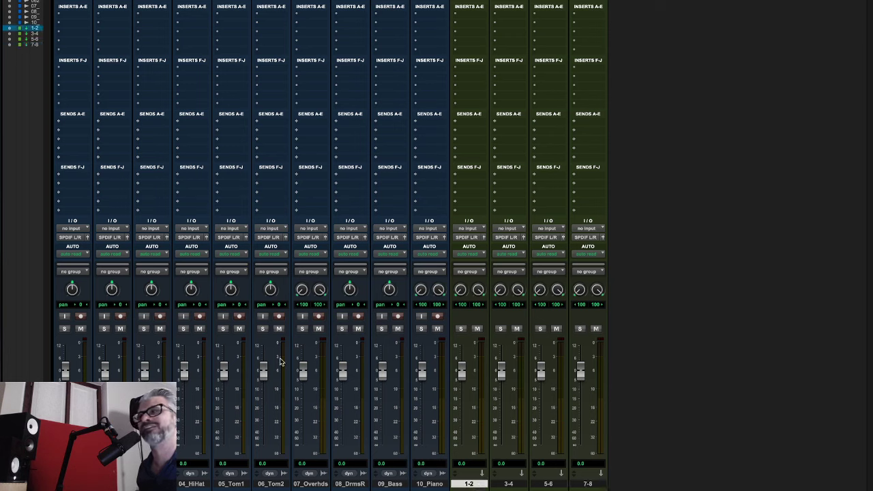
click(469, 238)
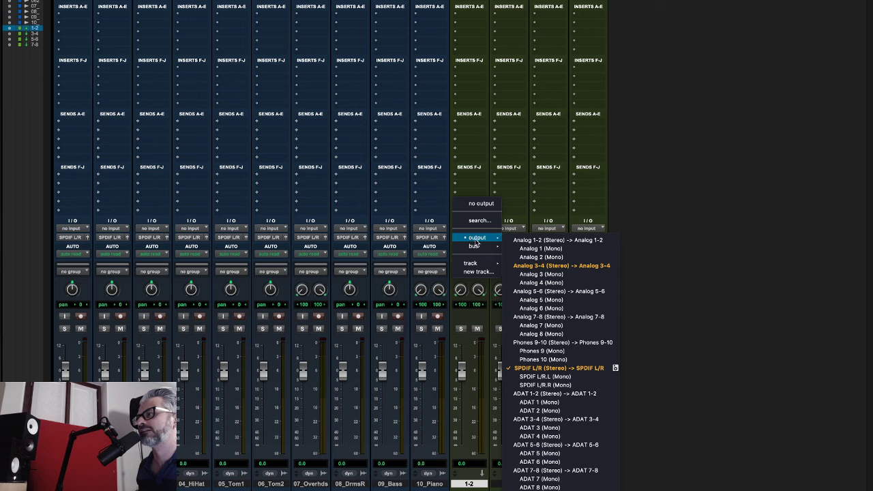
click(429, 201)
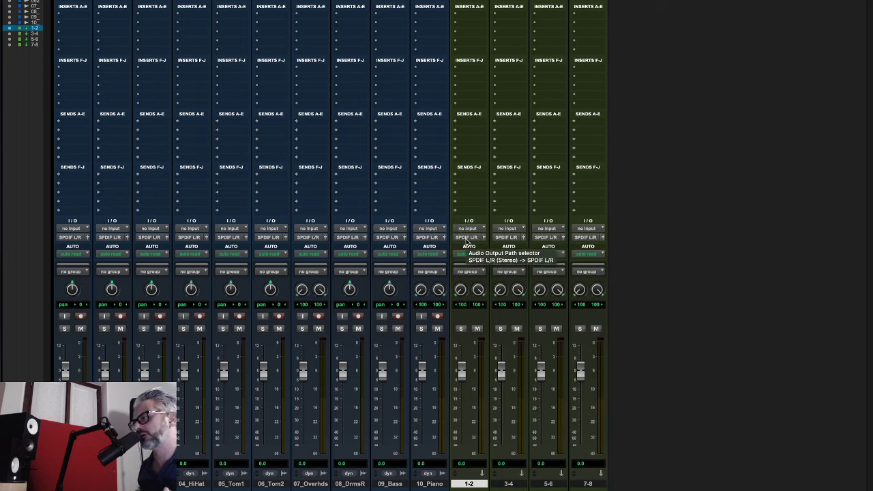
click(467, 239)
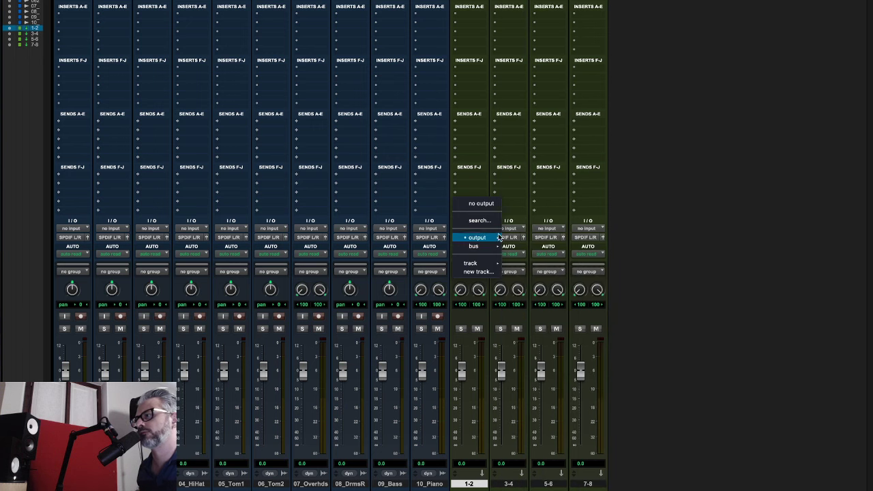
mouse_move(486, 239)
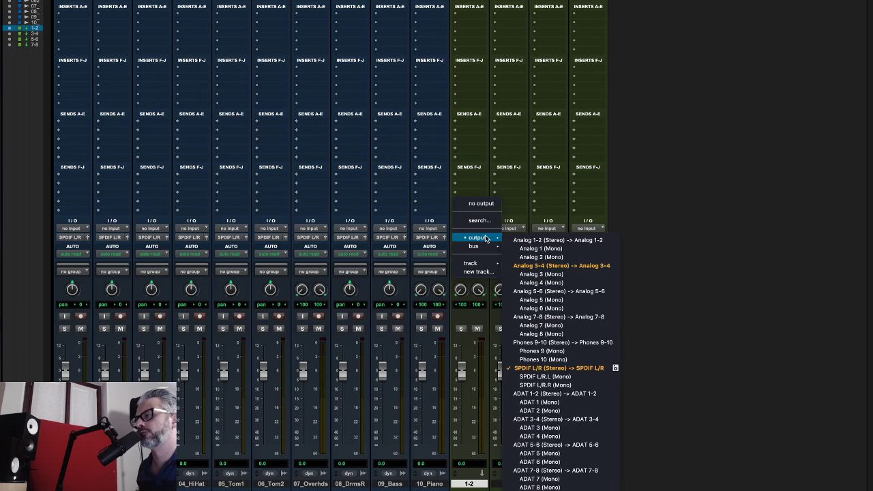
click(604, 393)
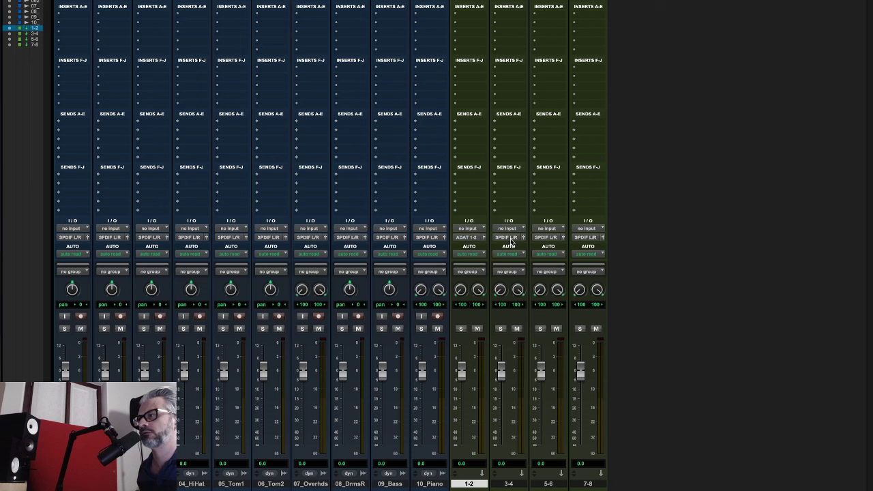
- Route the output of aux track 3-4 to ADAT 3-4 and of aux track 5-6 to ADAT 5-6, both stereo
click(512, 240)
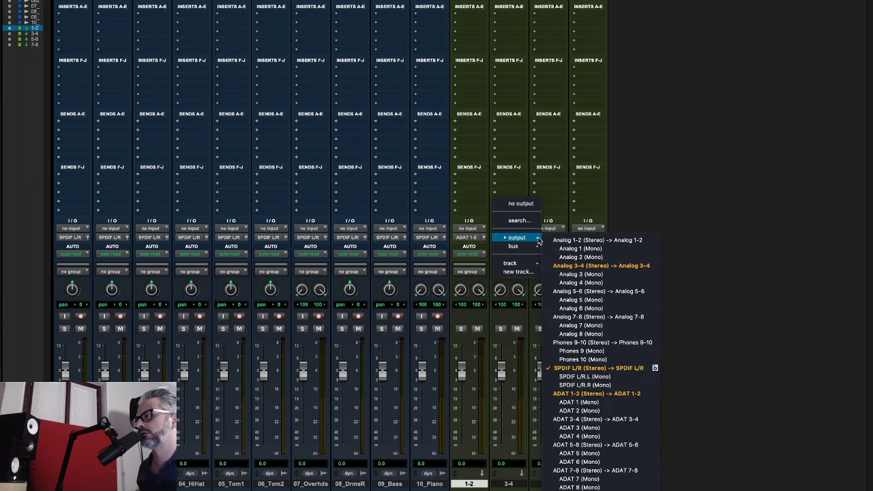
click(603, 419)
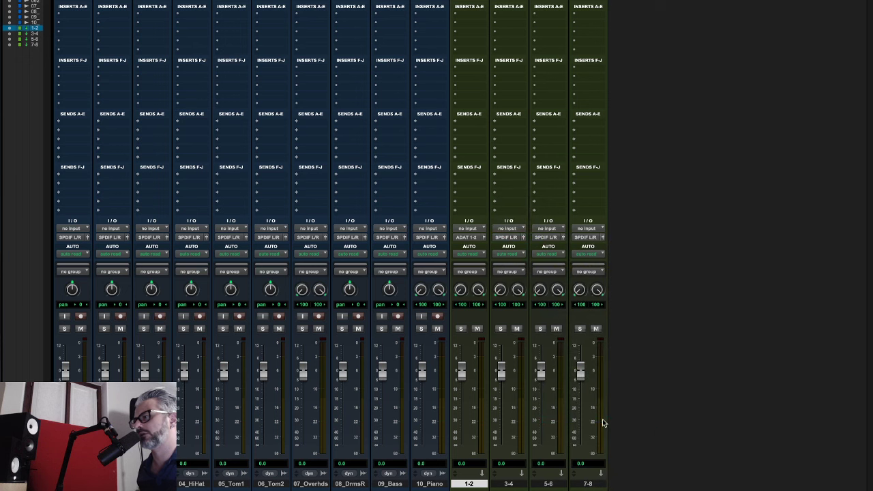
click(548, 236)
mouse_move(578, 244)
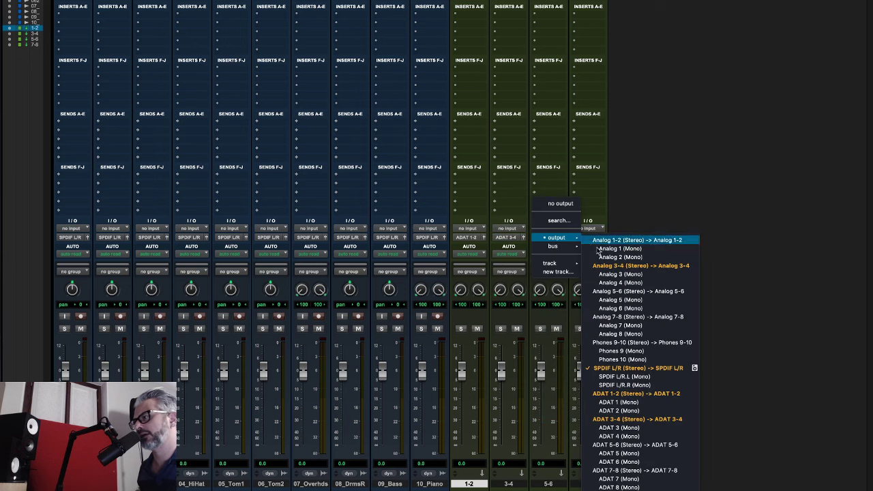
click(641, 448)
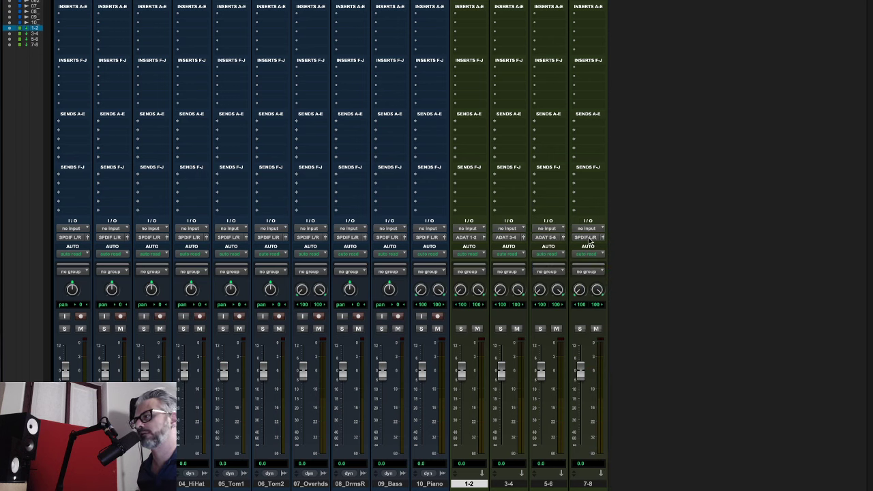
- Route the output of aux track 7-8 to the stereo ADAT 7-8 interface output
click(590, 242)
mouse_move(617, 238)
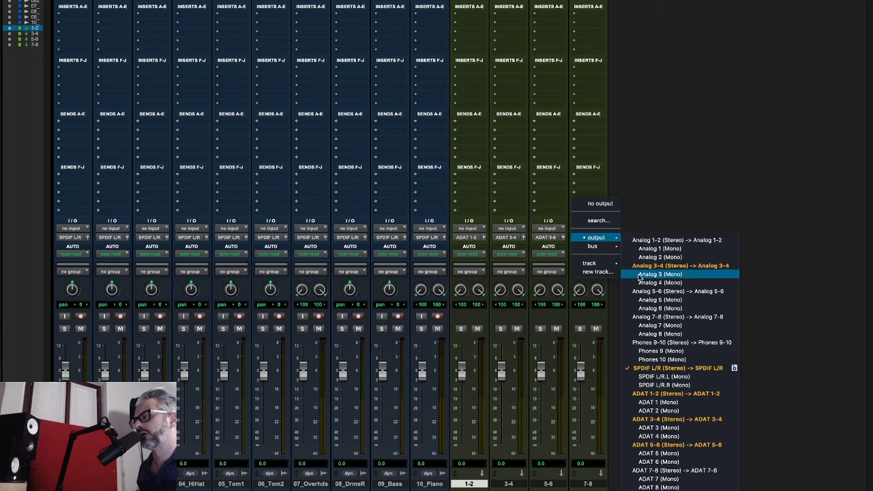
click(695, 471)
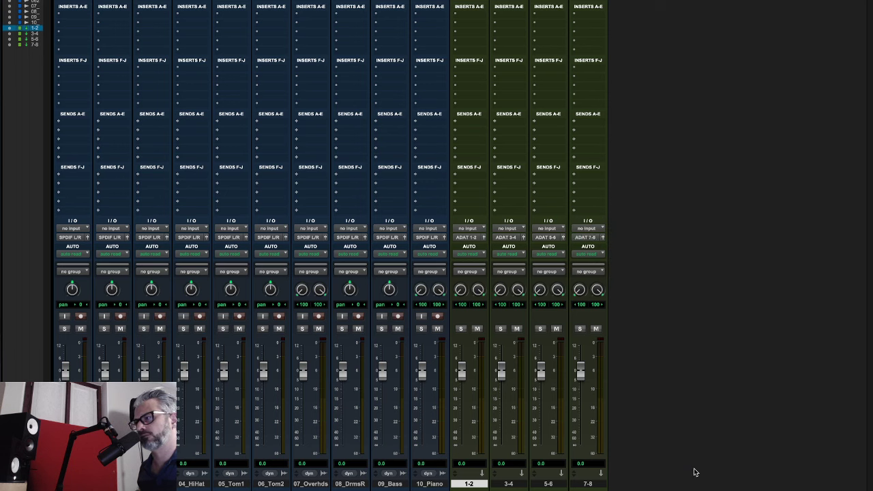
- Set the input of aux track 1-2 to stereo Bus 1-2 and of aux track 3-4 to stereo Bus 3-4
click(477, 227)
mouse_move(493, 230)
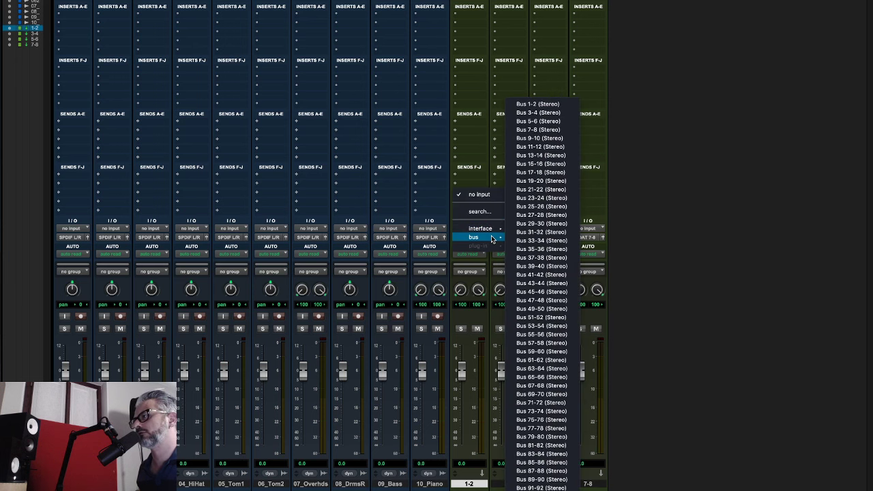
click(542, 104)
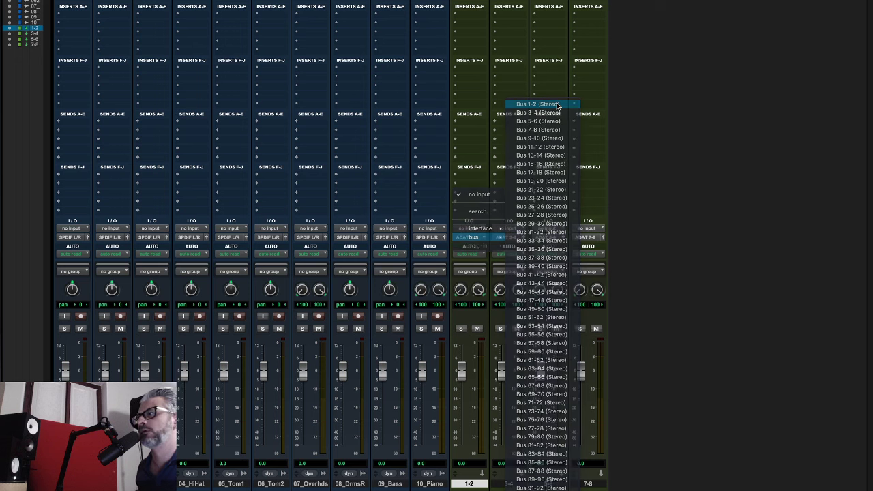
click(510, 227)
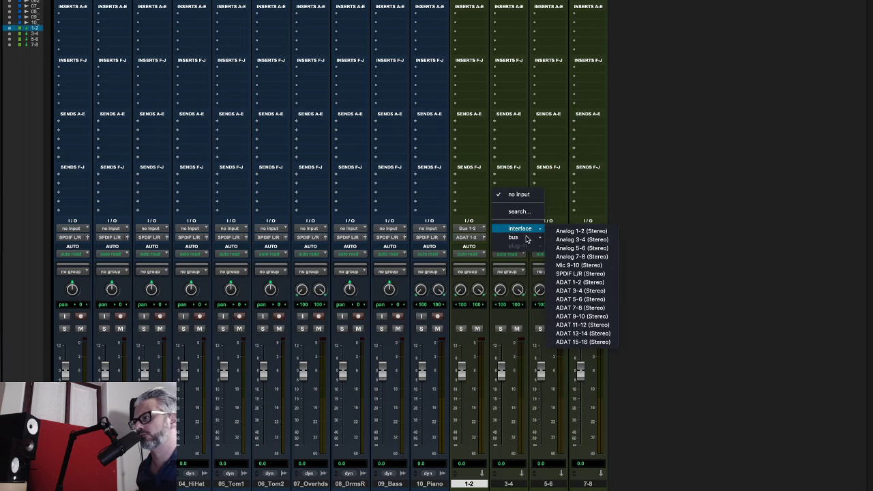
mouse_move(528, 240)
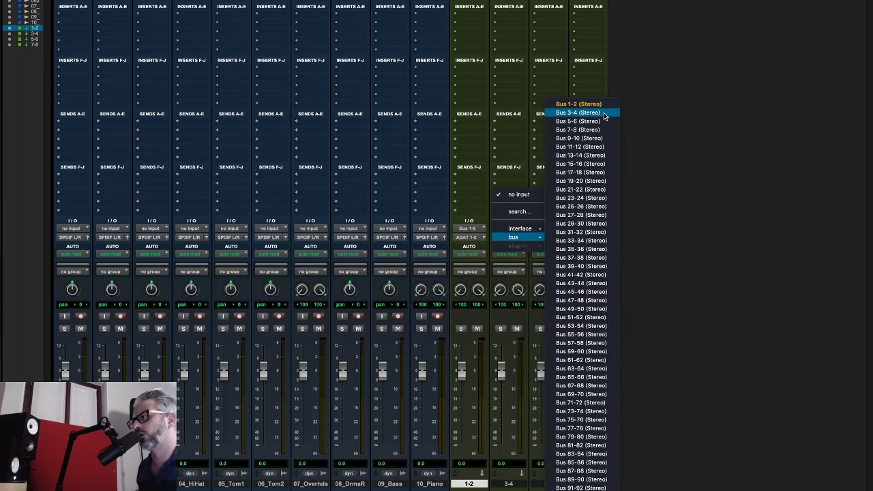
click(603, 114)
- Set the input of aux track 5-6 to stereo Bus 5-6 and of aux track 7-8 to stereo Bus 7-8
click(546, 230)
mouse_move(548, 232)
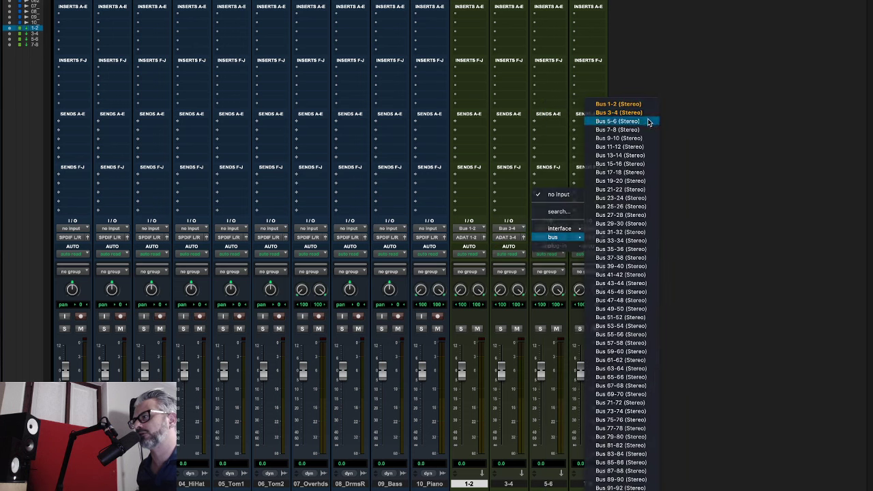
click(646, 121)
click(591, 230)
mouse_move(603, 238)
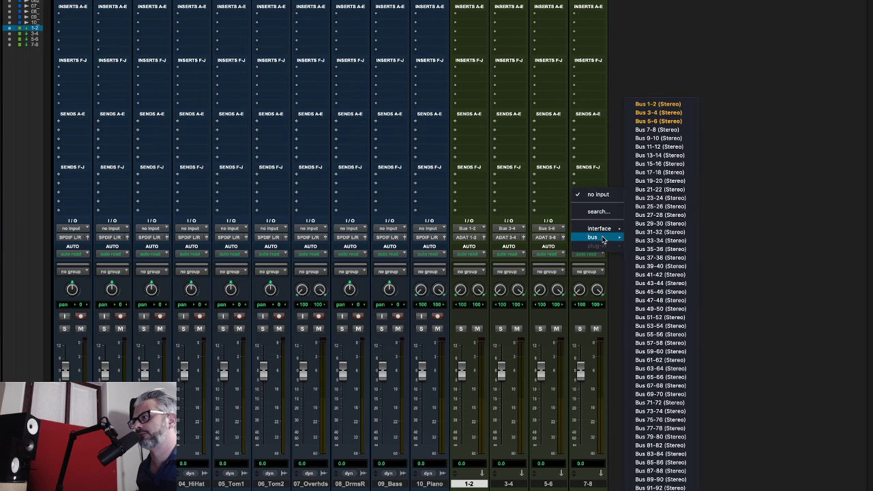
click(660, 130)
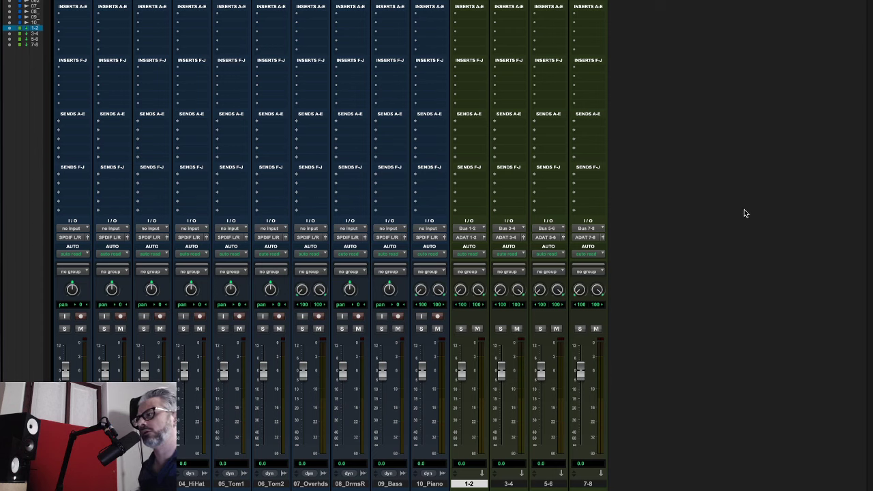
- Color the four aux tracks 1-2 through 7-8 red and create one stereo audio track after them
shift+click(601, 484)
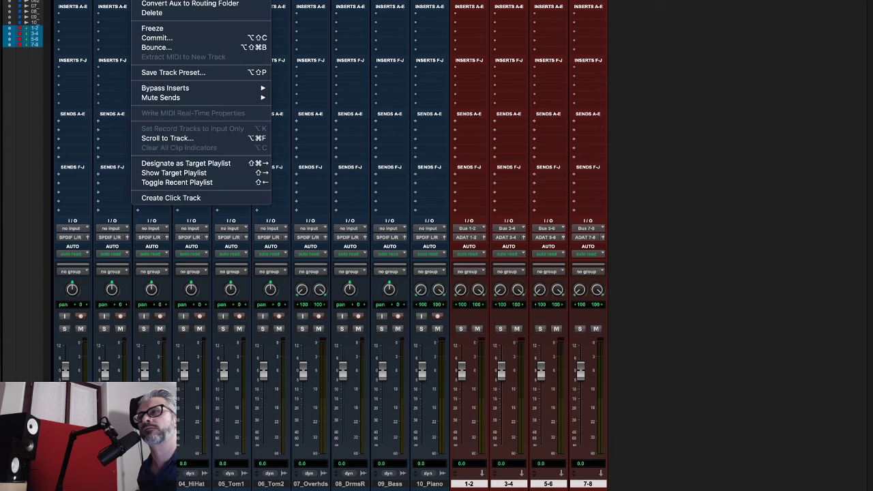
key(super+shift+n)
click(546, 185)
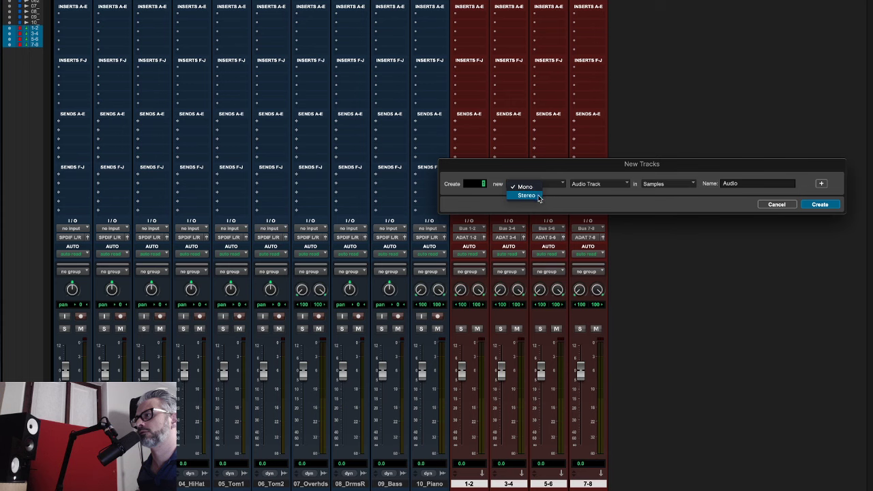
click(539, 195)
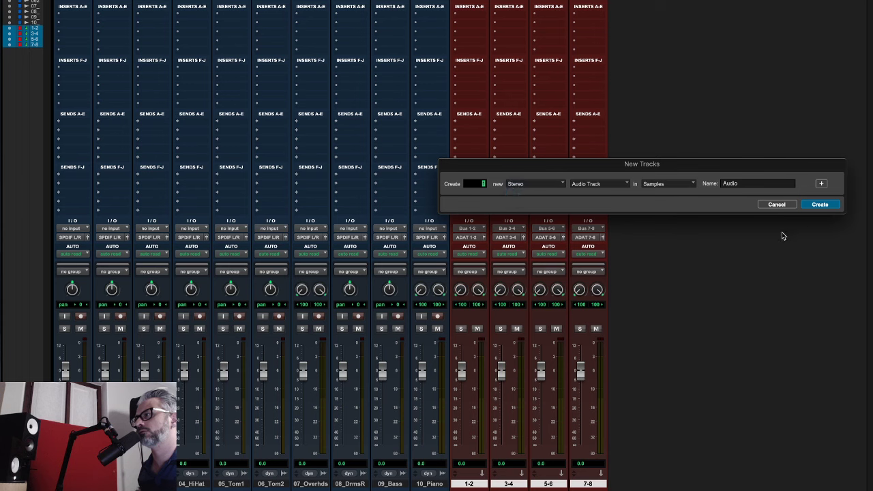
key(Return)
- Set the new audio track's input to stereo ADAT 1-2, with input monitoring and solo safe enabled
click(627, 229)
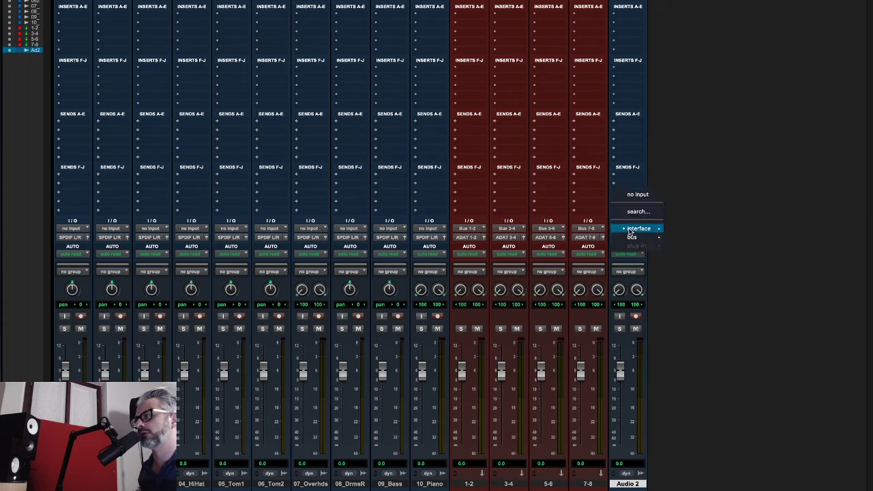
mouse_move(629, 231)
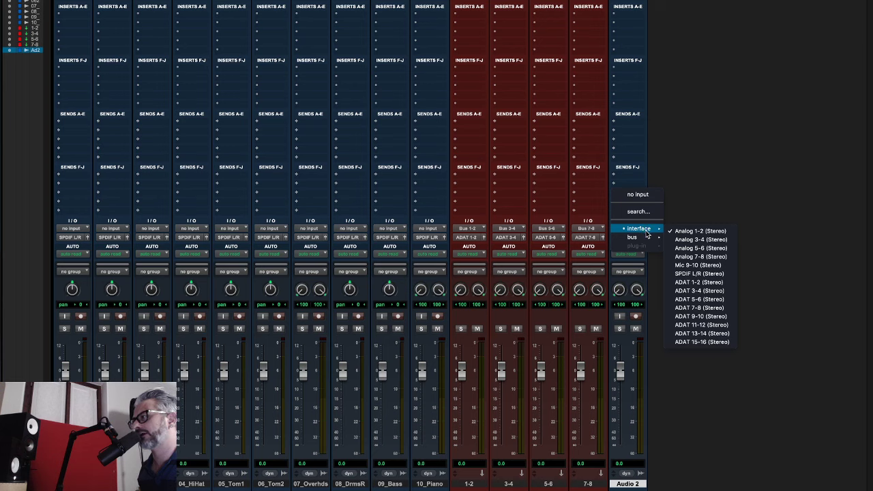
click(689, 283)
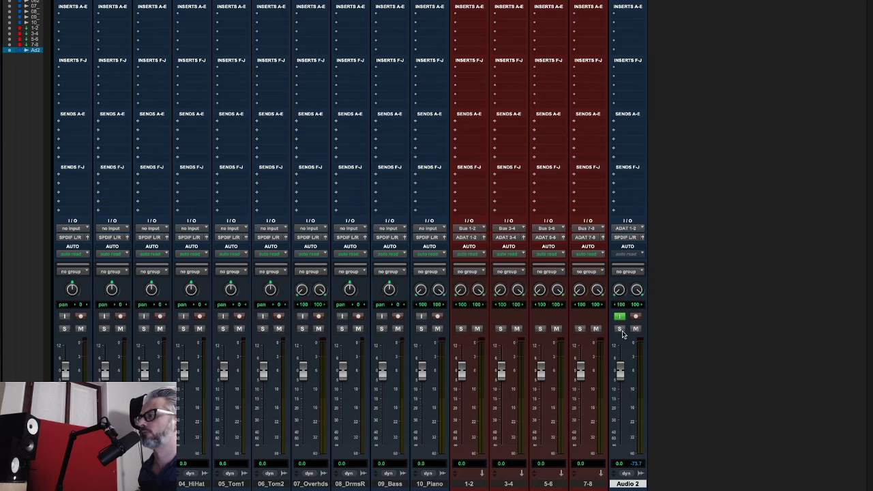
- Route the Audio 2 output to a new stereo aux input track named +++ MIX BUS +++ and solo-safe that aux track
click(633, 238)
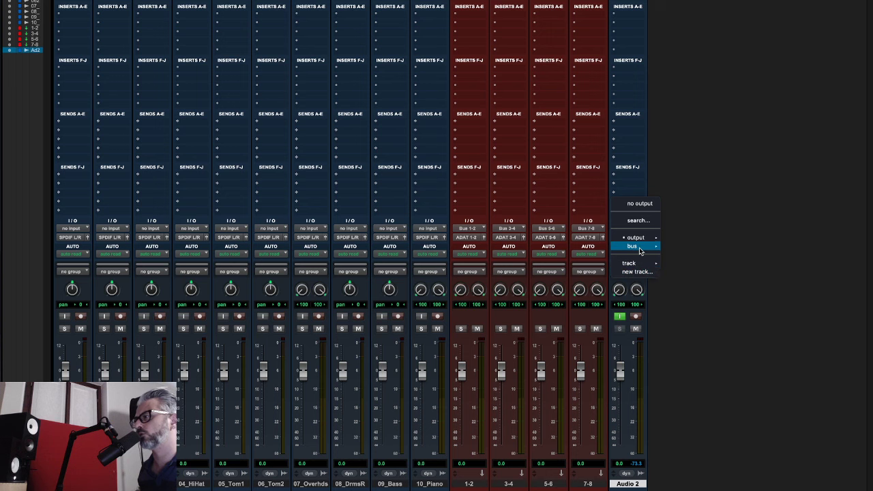
mouse_move(642, 253)
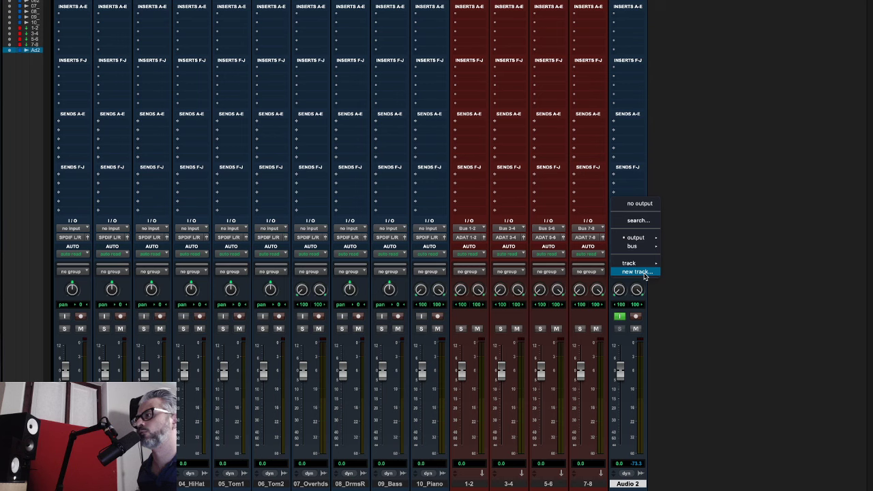
click(643, 275)
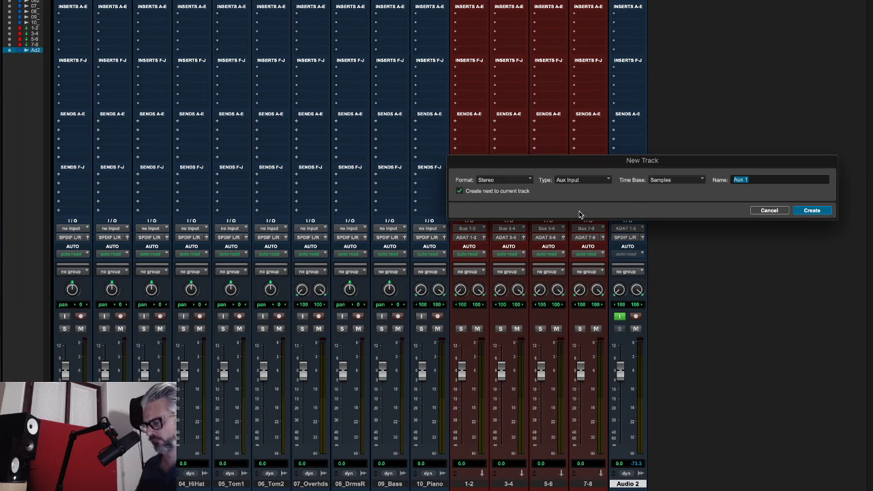
text(+++ MIX BUS +++)
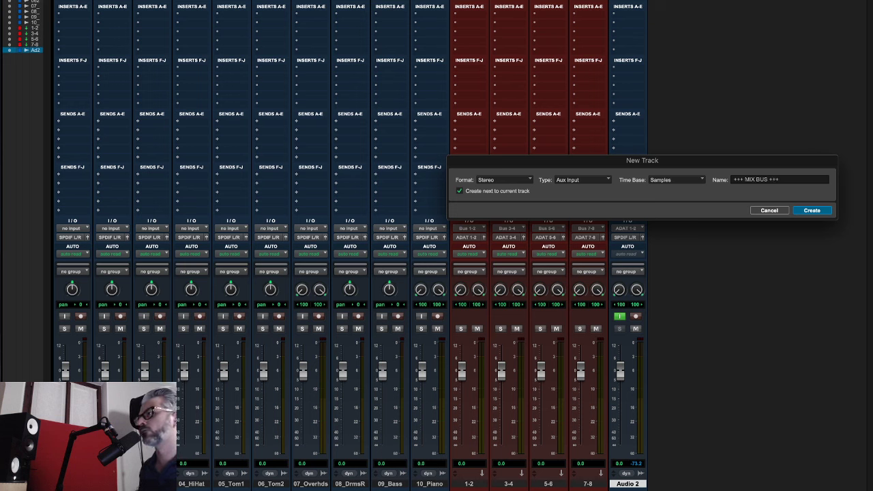
key(Return)
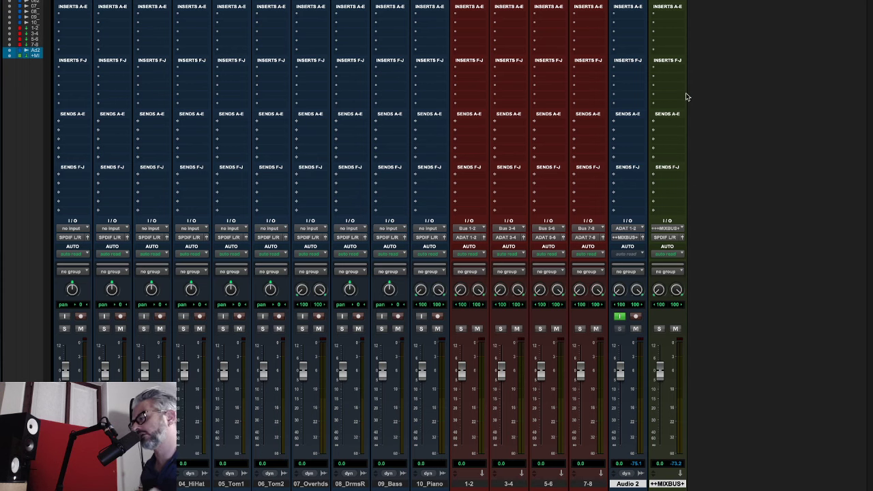
super+click(660, 329)
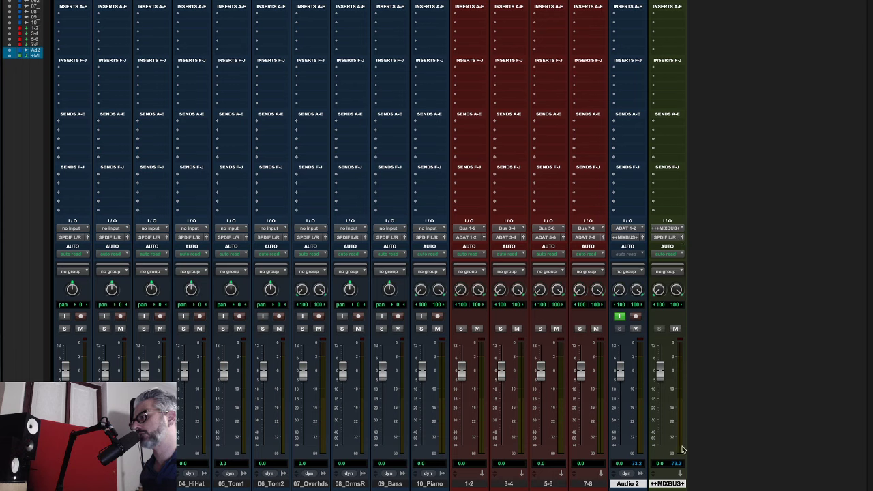
- Create one stereo Master Fader track directly after the mix bus track
click(592, 484)
click(662, 485)
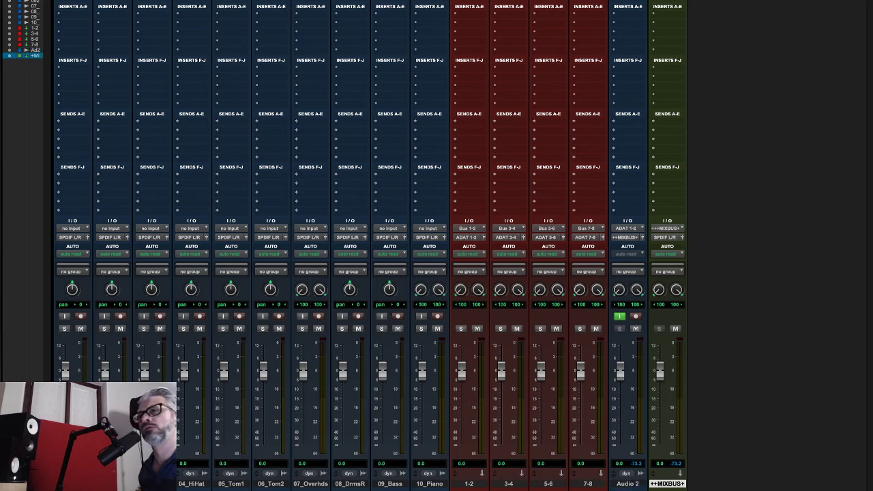
click(147, 0)
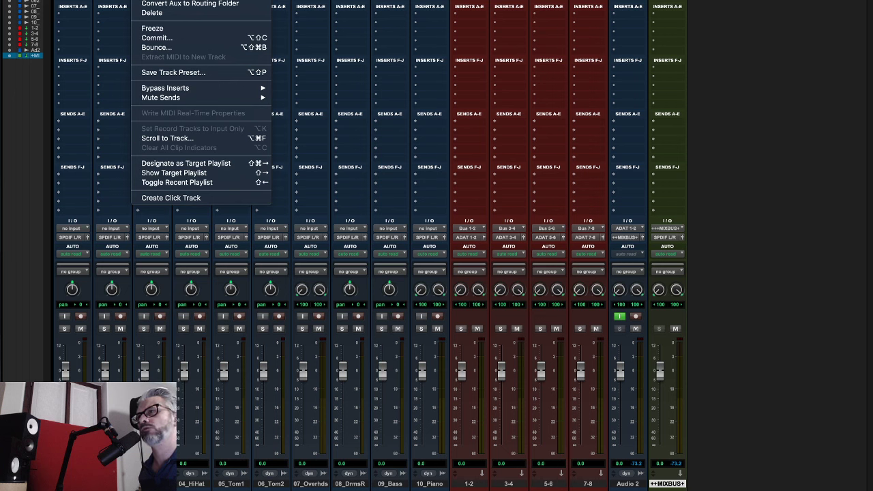
key(super+shift+n)
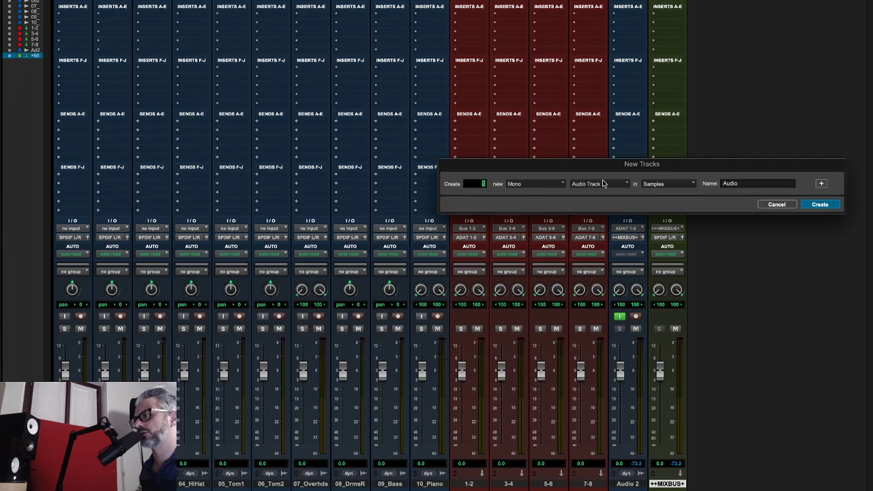
click(539, 184)
click(528, 194)
click(598, 184)
click(600, 201)
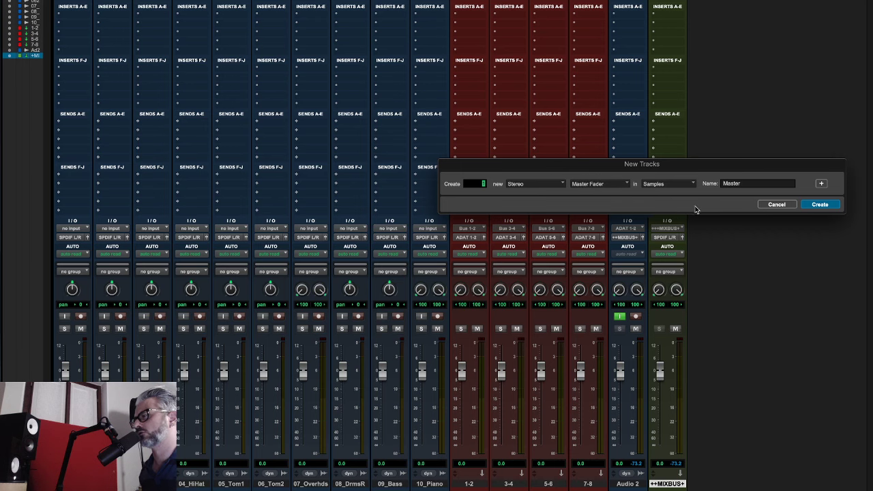
click(831, 205)
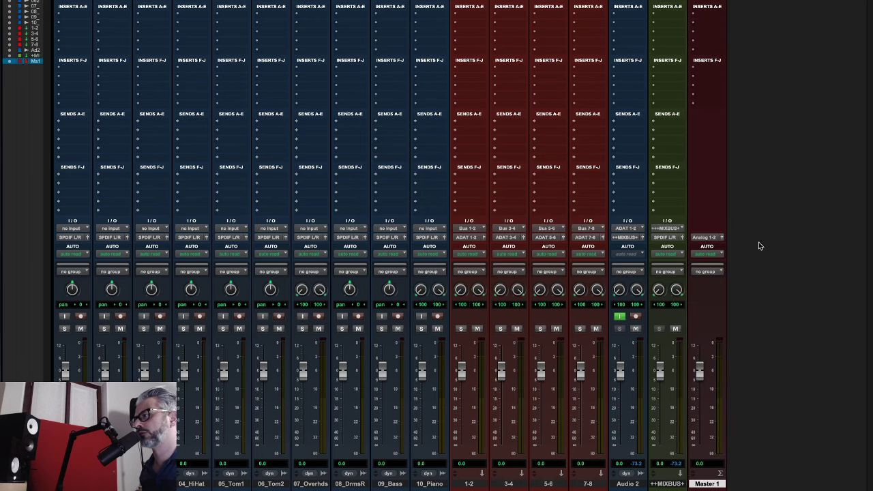
- Set the master fader's output to SPDIF L/R and recall the K insert preset with the loudness meter, PAZ Analyzer and Tonal Balance Control 2
click(719, 239)
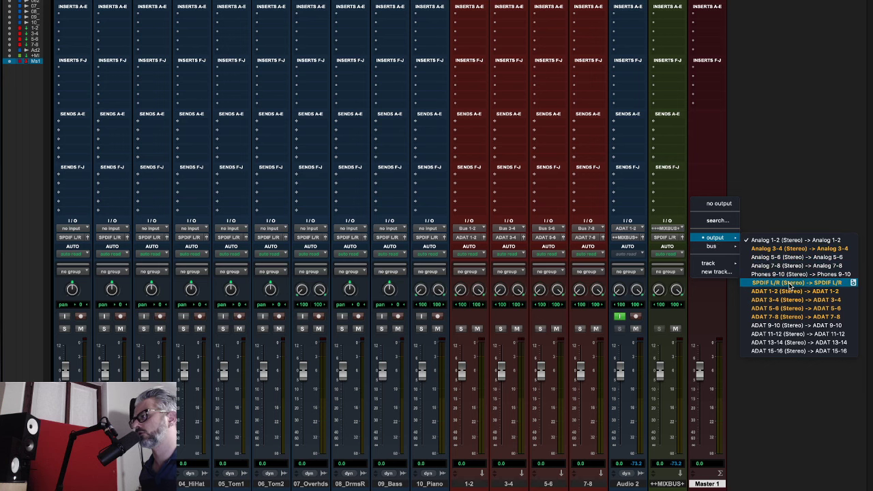
click(789, 284)
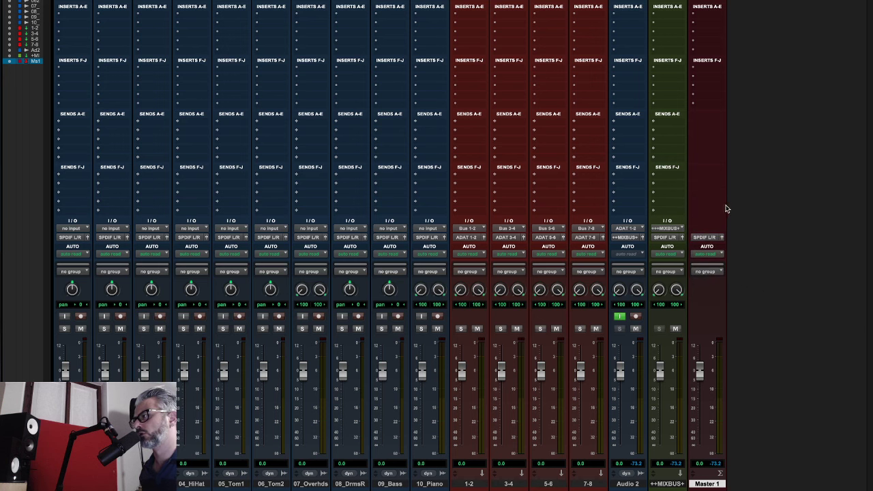
click(699, 16)
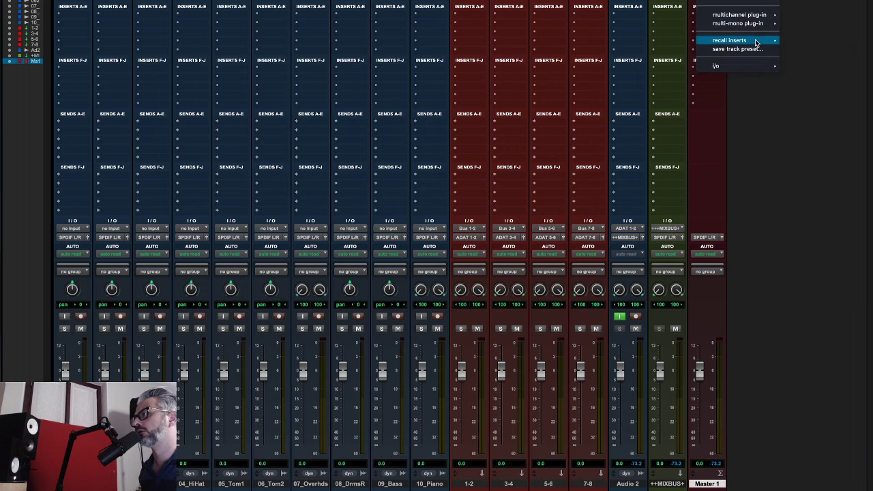
mouse_move(755, 41)
mouse_move(826, 52)
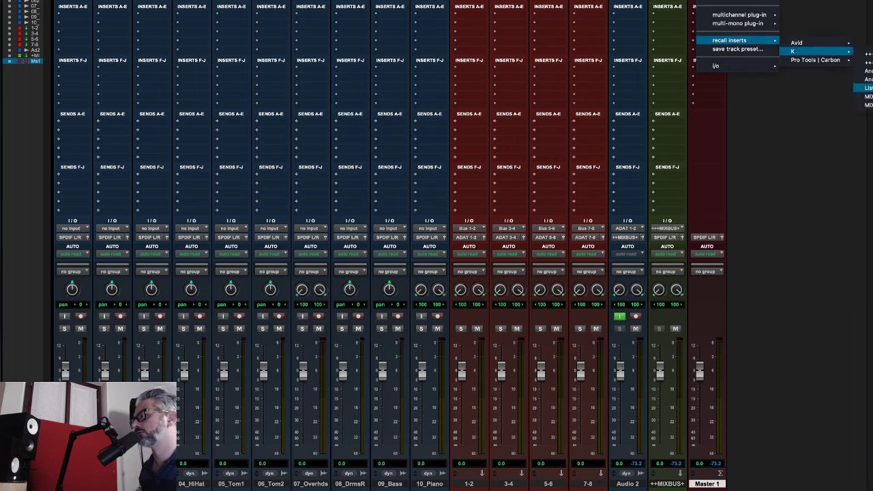
click(863, 88)
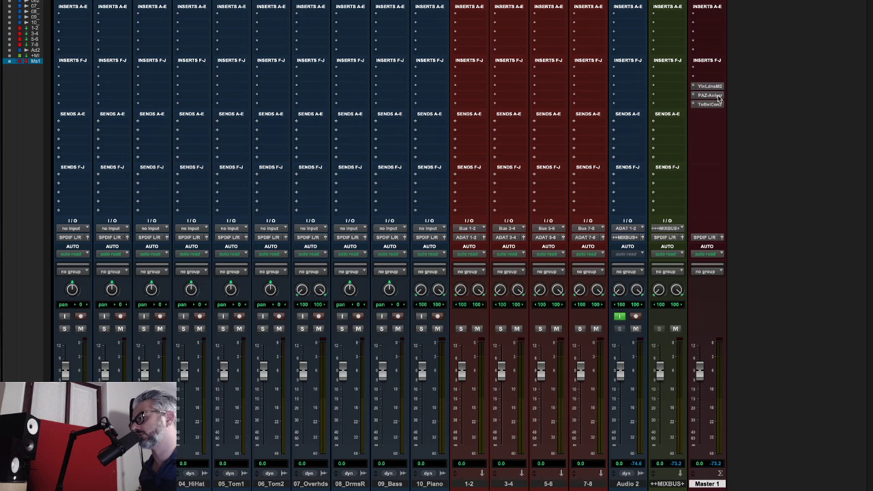
- Inspect the PAZ Analyzer and Tonal Balance Control 2 plug-ins on the master fader and close their windows
click(716, 95)
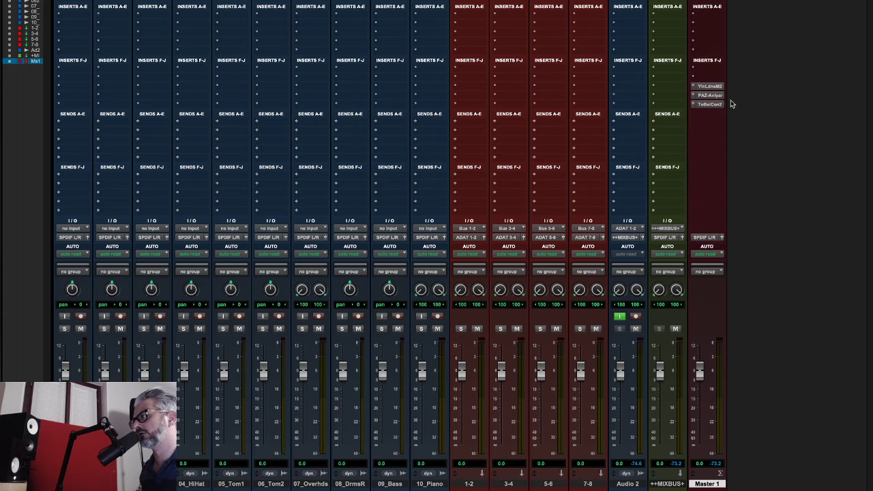
click(715, 105)
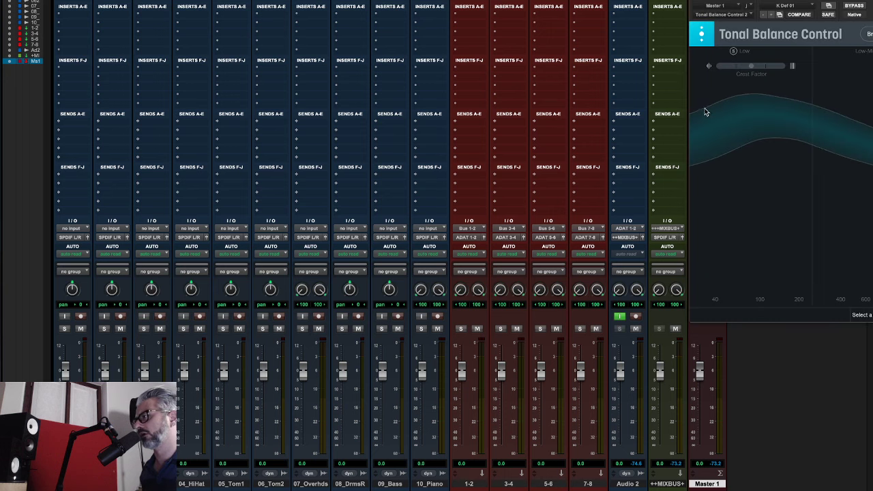
key(super+w)
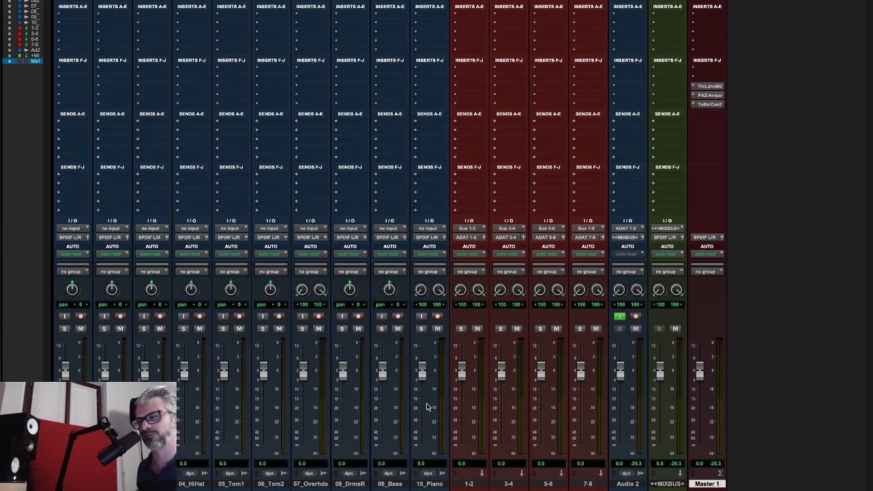
- Deselect the master fader and solo-safe the aux tracks 1-2, 3-4, 5-6 and 7-8
click(706, 484)
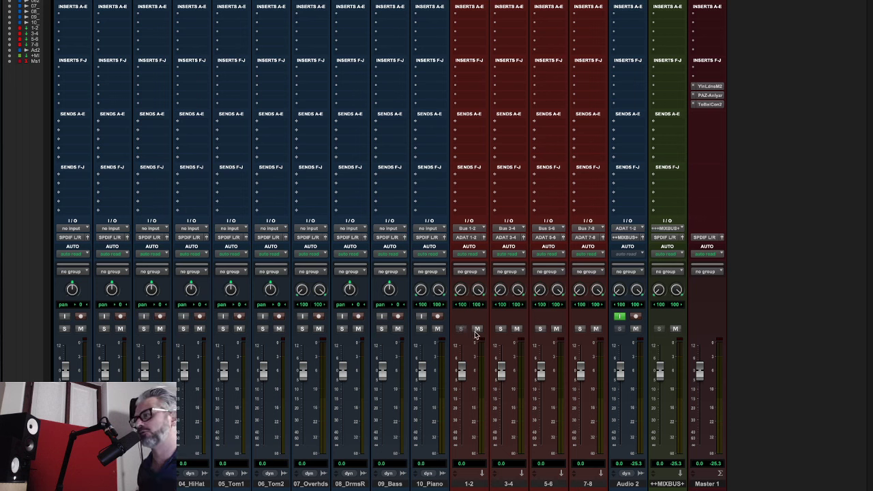
super+click(500, 329)
super+click(539, 328)
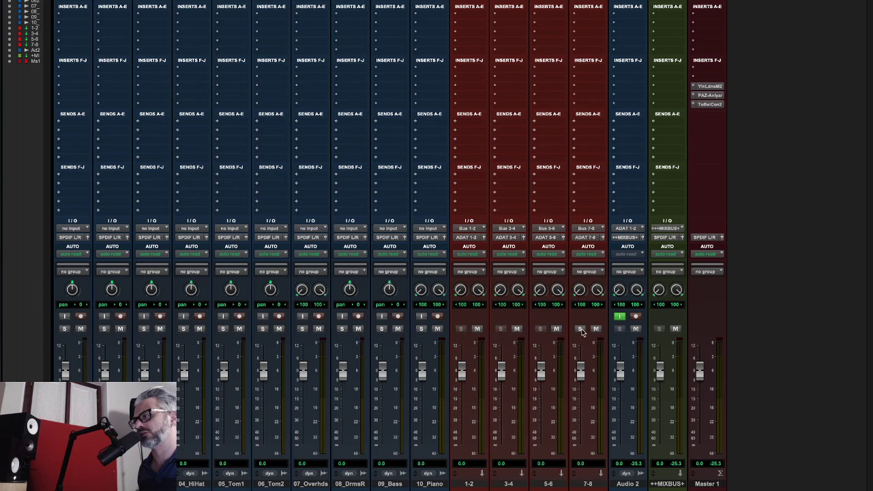
super+click(580, 329)
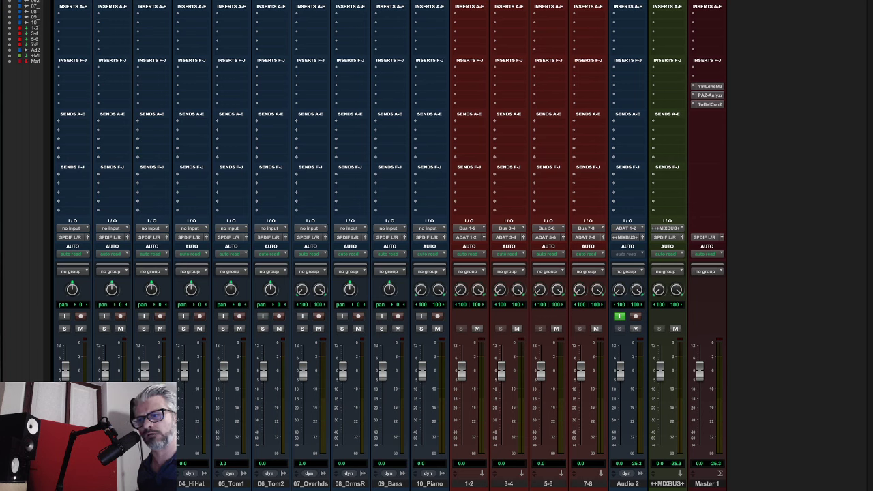
- Route the two kick mic tracks to a new mono aux input named KK, created next to the current track
click(122, 239)
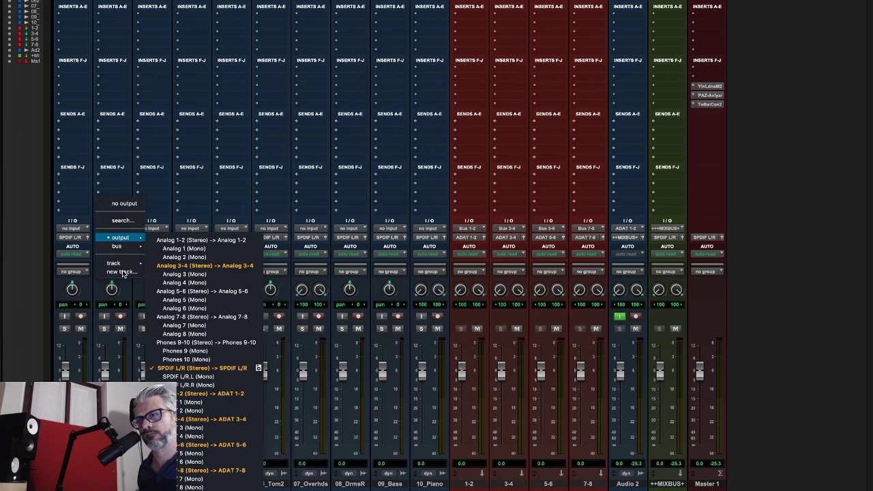
click(122, 272)
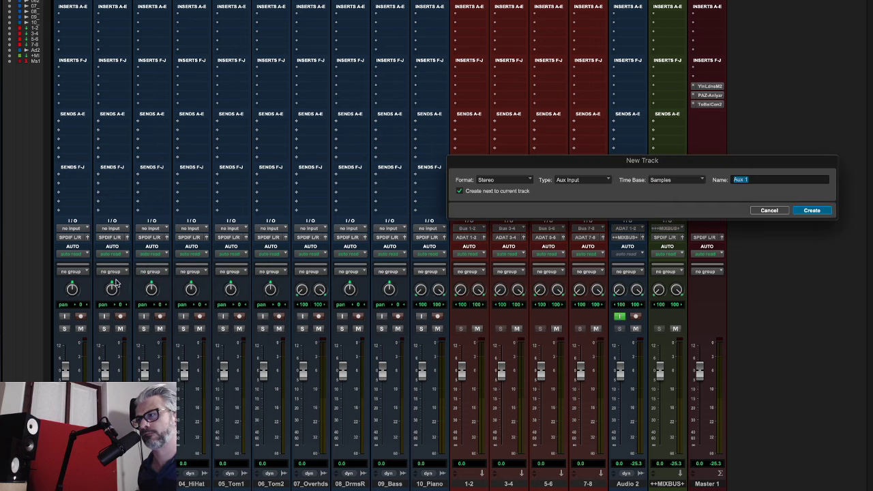
click(525, 184)
click(514, 172)
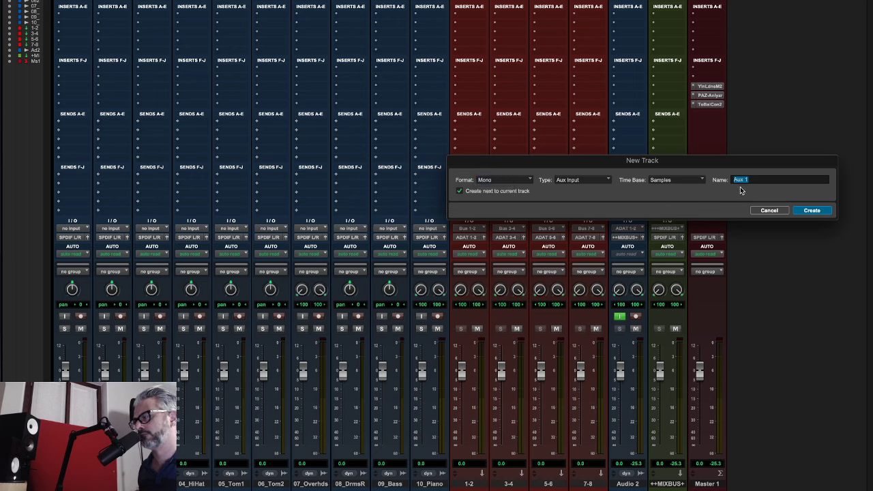
text(KK)
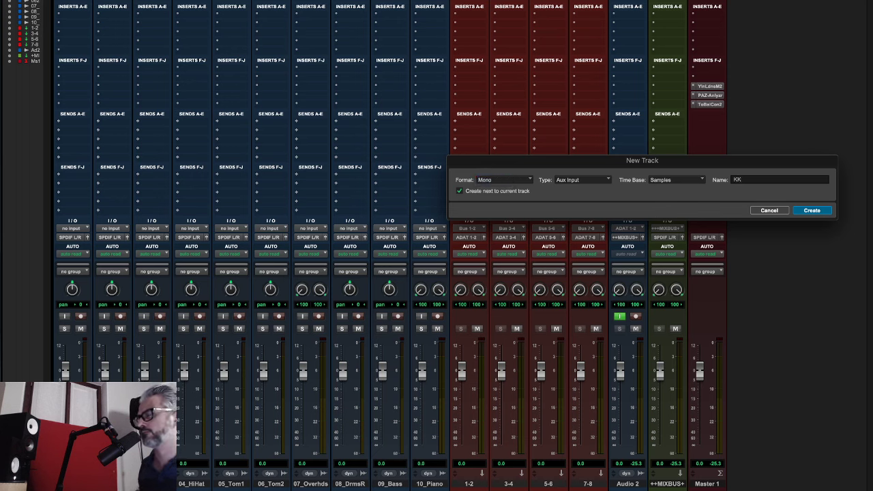
click(811, 211)
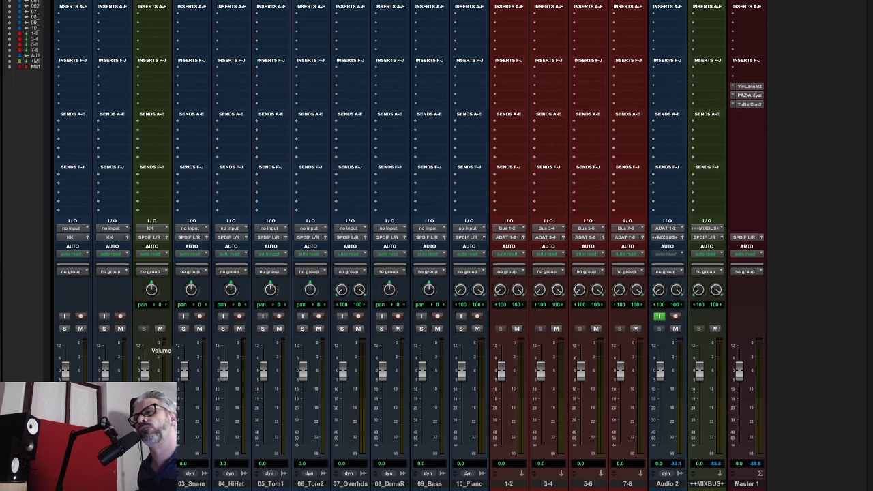
- Route KK and the drum tracks 03_Snare through 08_DrmsR to a new stereo aux input named DRUMS
click(190, 483)
click(191, 484)
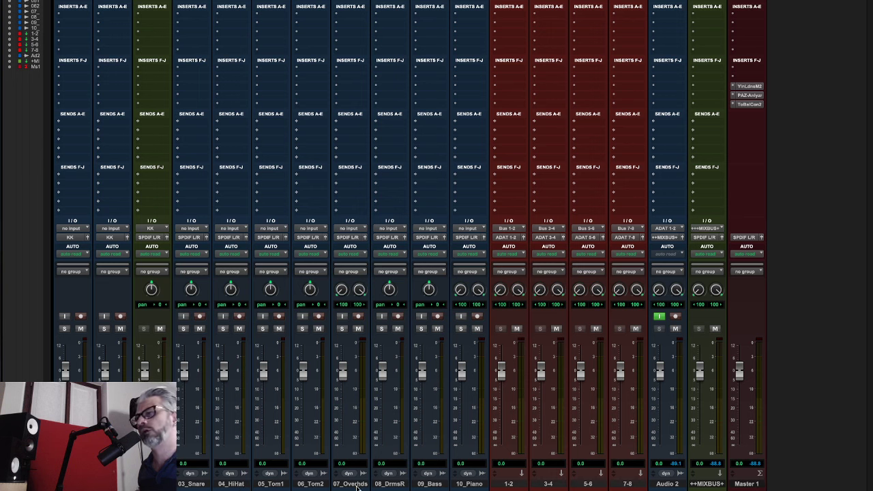
shift+click(390, 485)
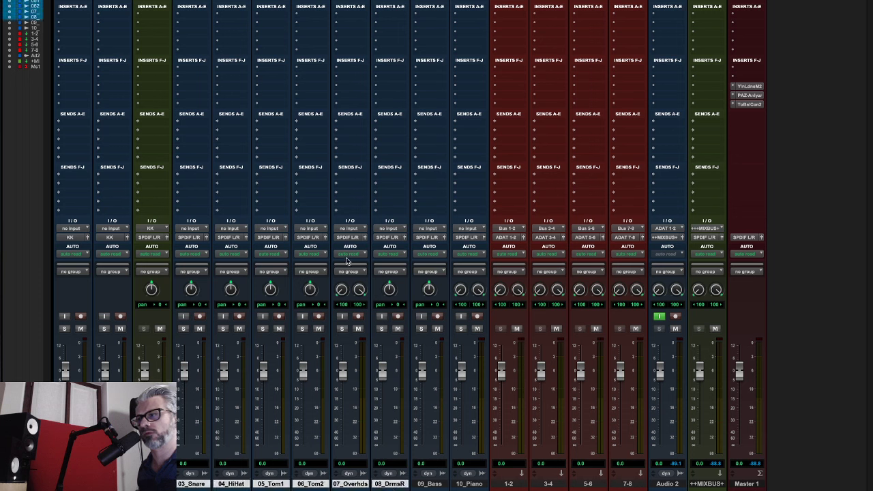
click(389, 237)
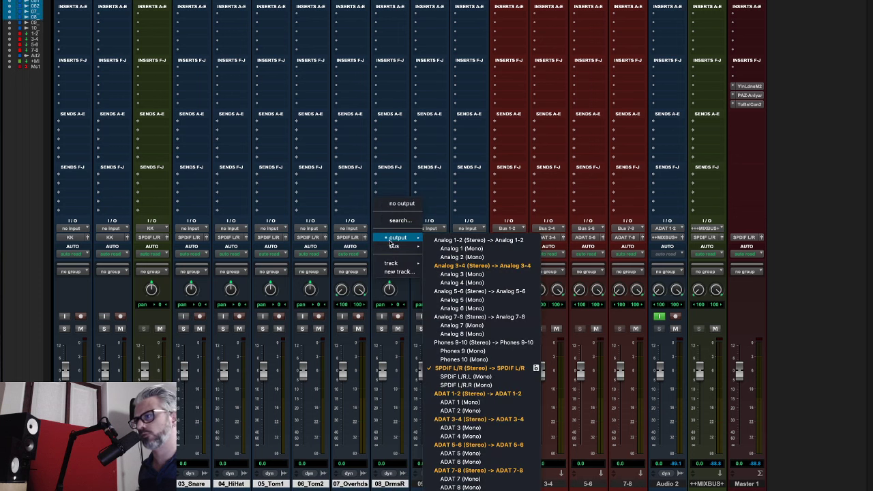
click(398, 272)
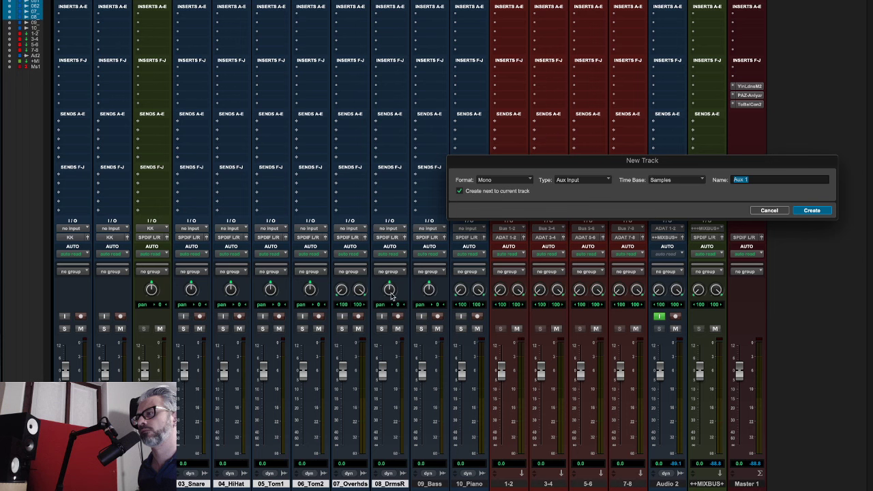
click(499, 181)
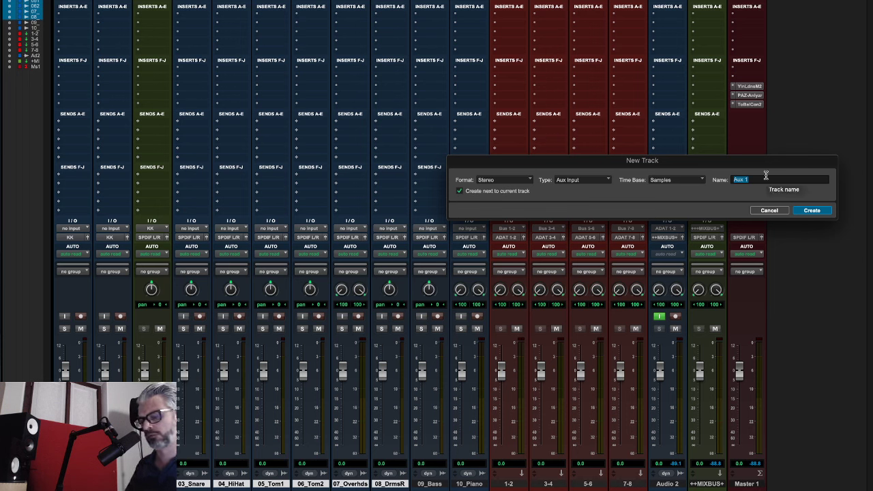
text(DRUMS)
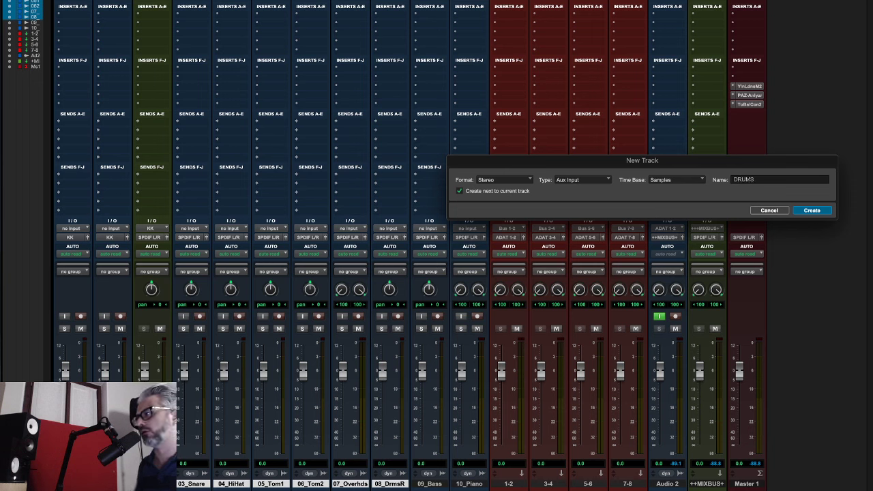
click(820, 213)
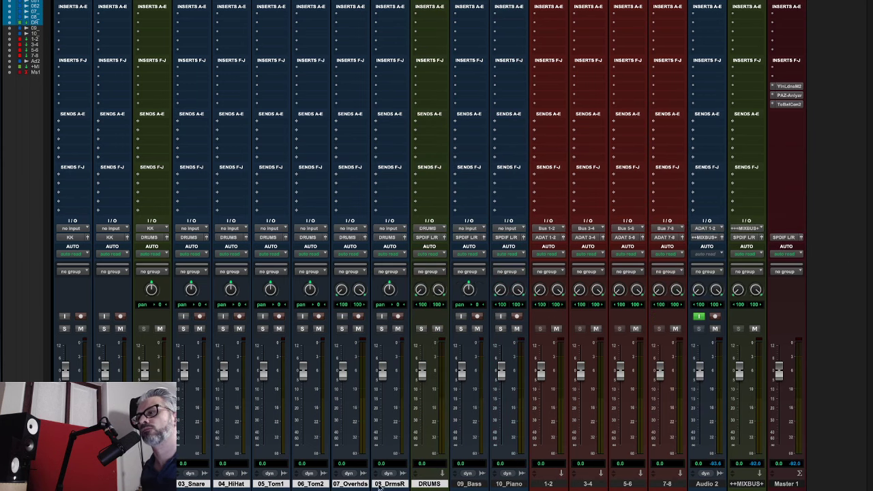
- Select only the DRUMS aux track and set its output to Bus 1-2
click(416, 484)
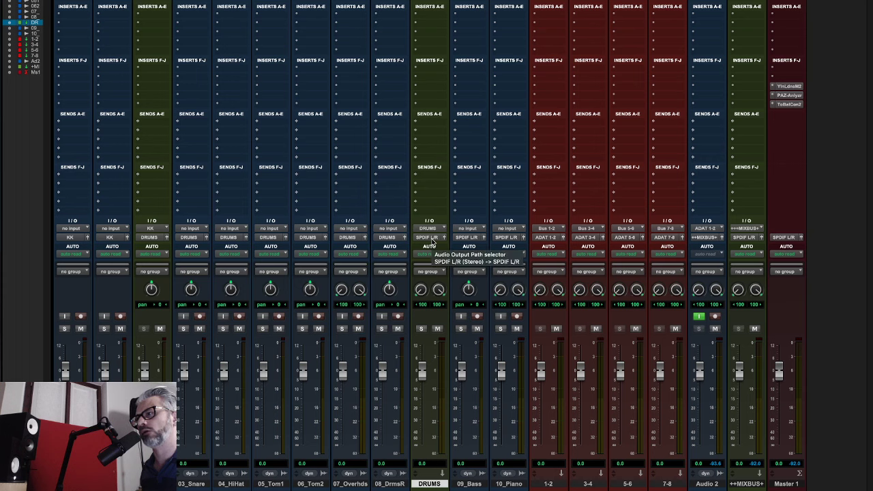
click(438, 238)
mouse_move(447, 251)
mouse_move(486, 249)
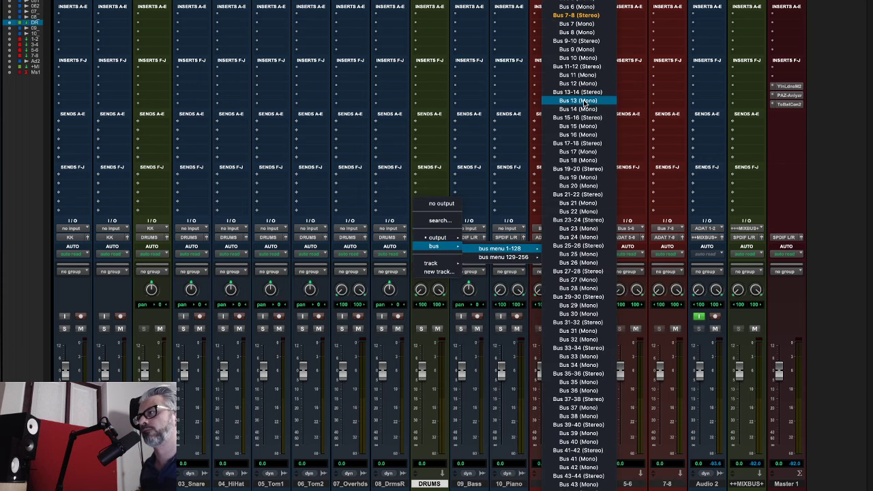
click(576, 7)
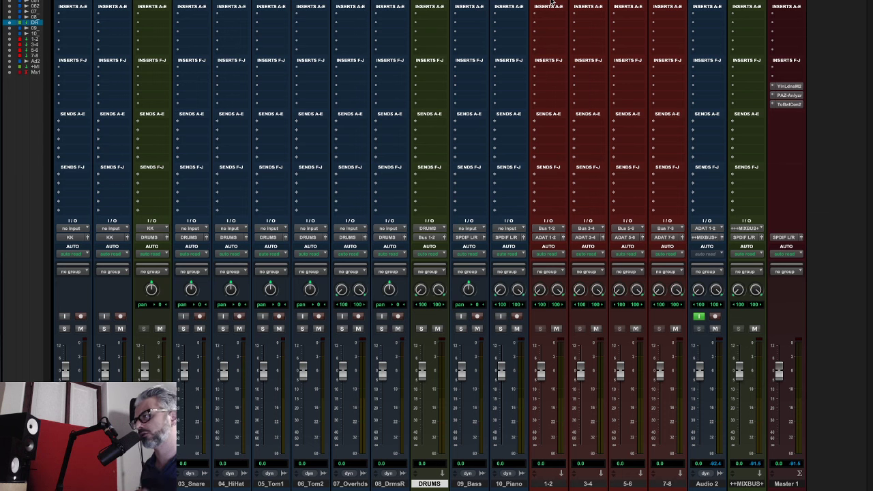
- Route the 09_Bass track to a new stereo aux input named BASS, created next to it
click(474, 483)
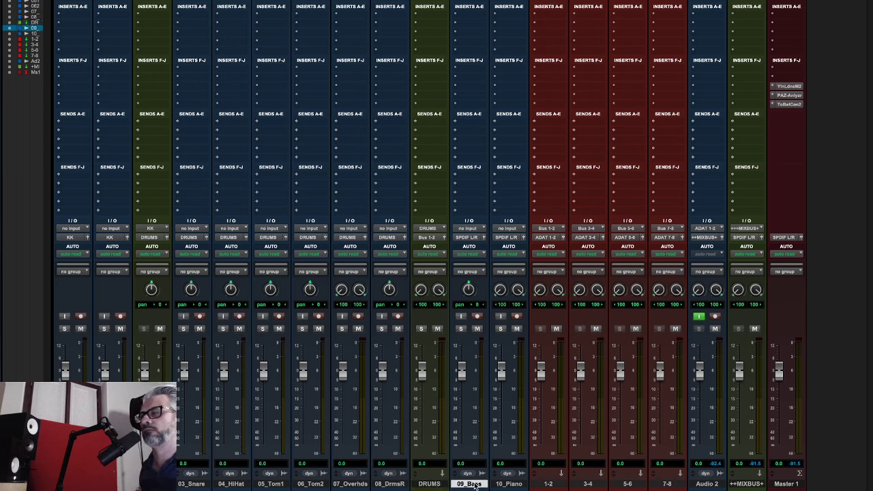
click(467, 237)
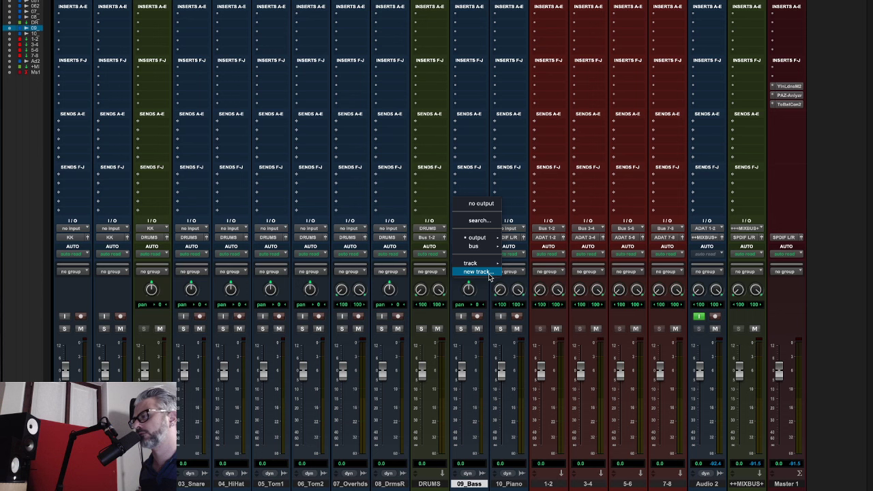
click(487, 274)
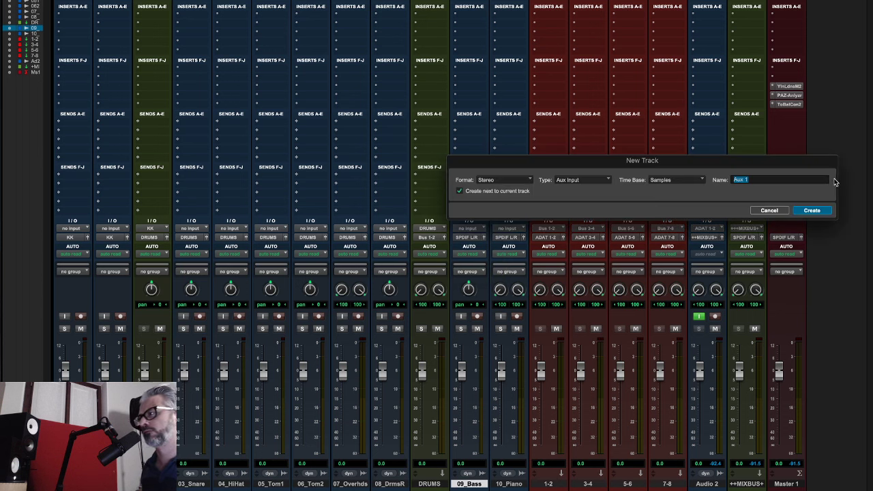
text(BASS)
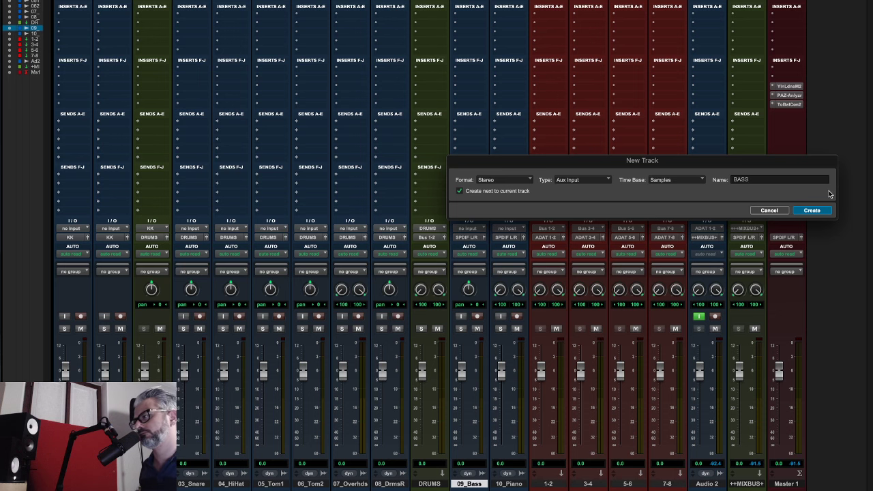
click(810, 213)
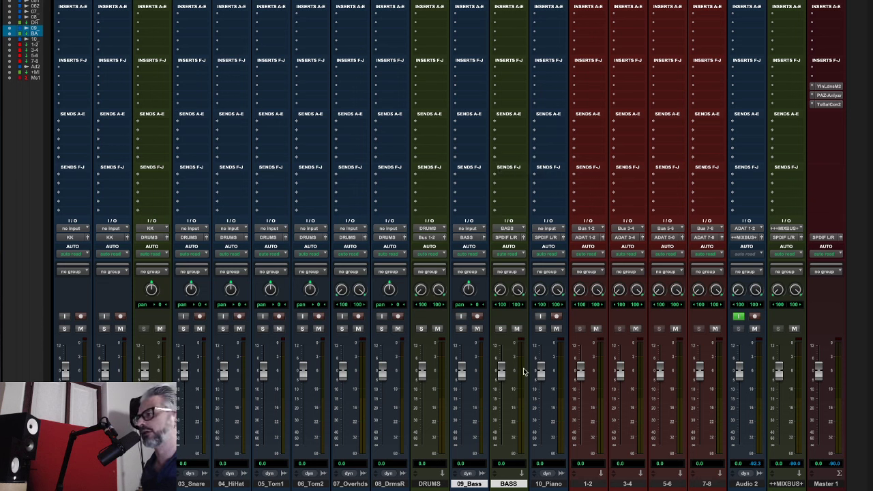
- Set the BASS aux track's output to the stereo bus Bus 3-4
click(504, 237)
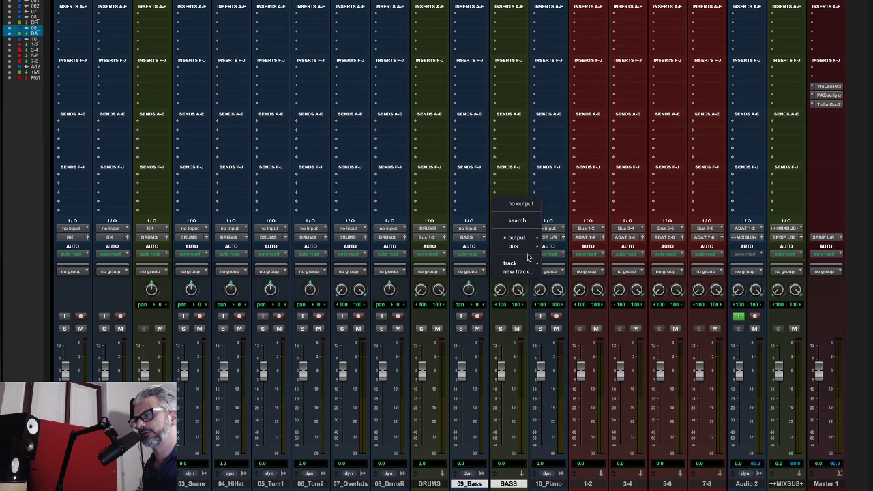
mouse_move(532, 246)
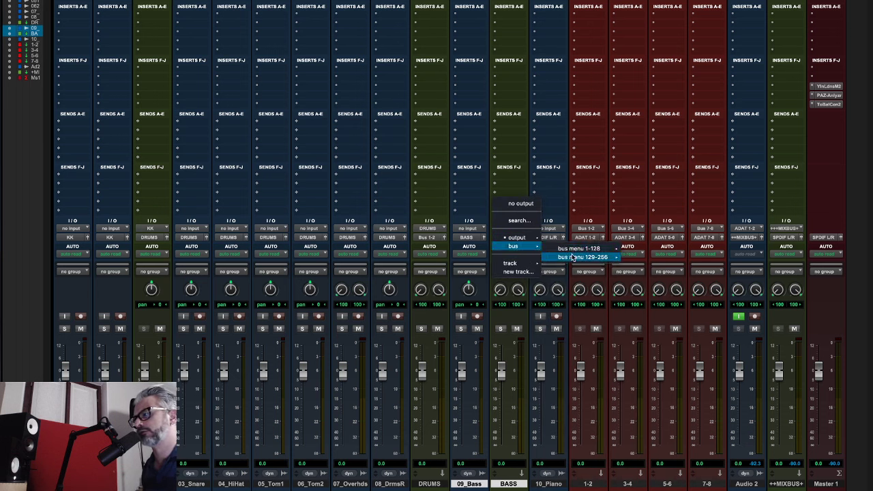
mouse_move(574, 258)
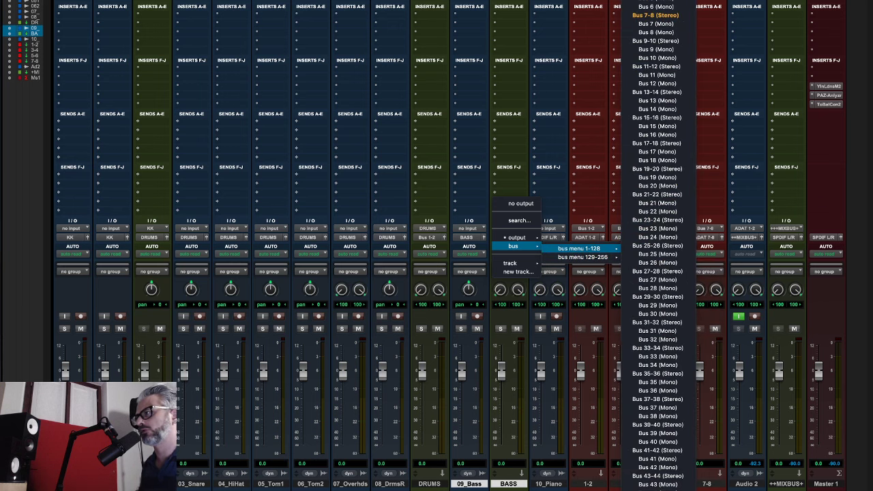
click(656, 15)
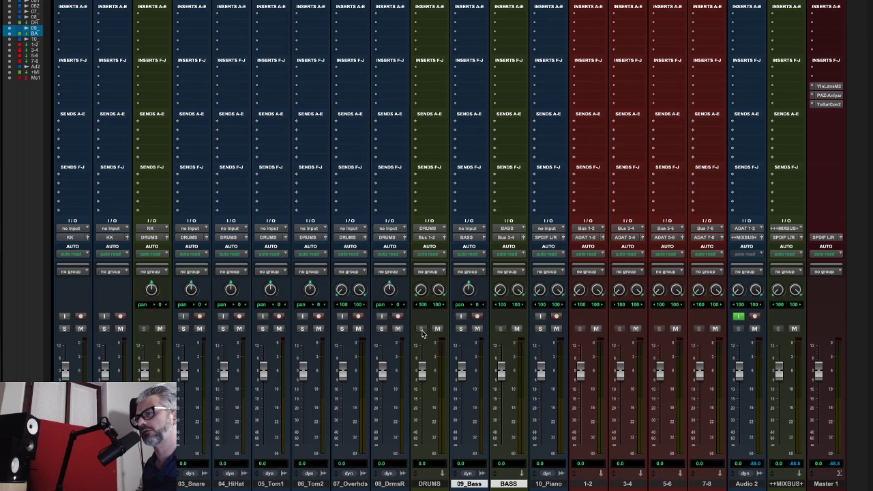
- Route the 10_Piano track to a new stereo aux input named PNO, created next to it
click(556, 483)
click(558, 239)
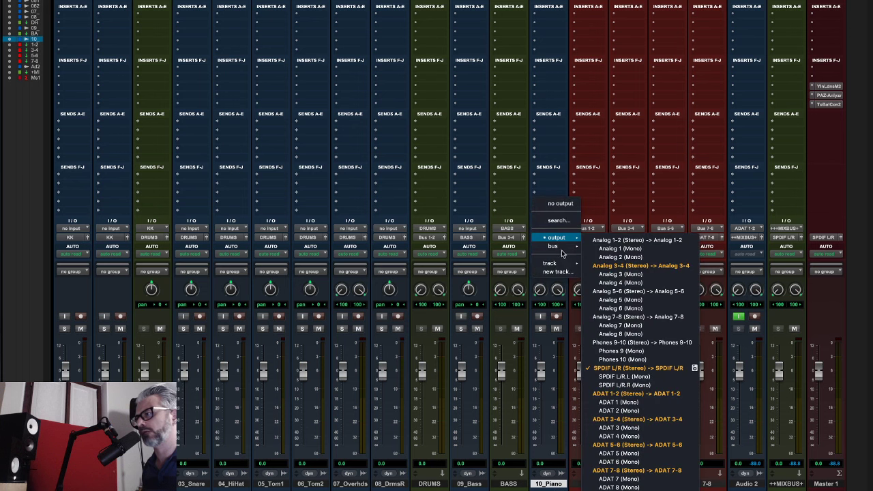
click(557, 271)
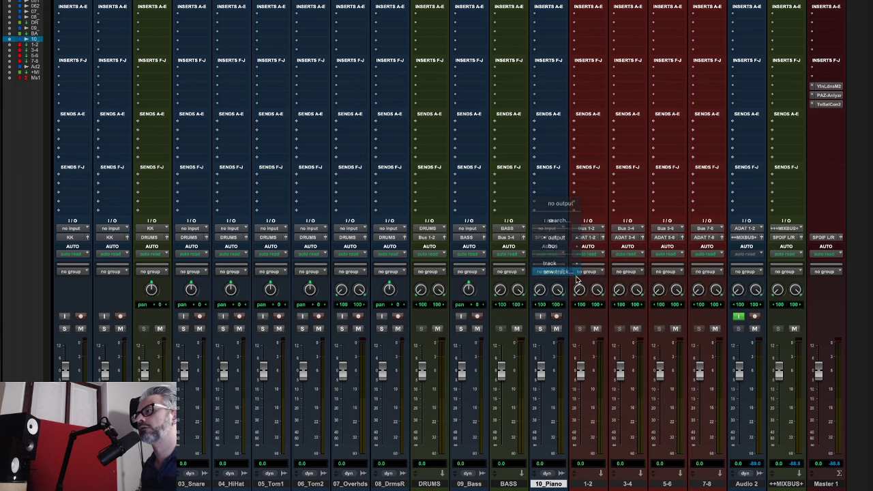
text(PNO)
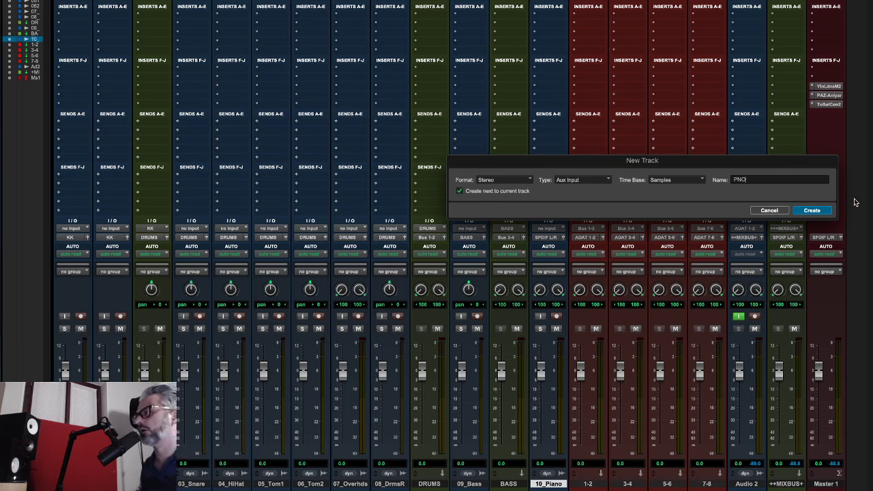
click(822, 212)
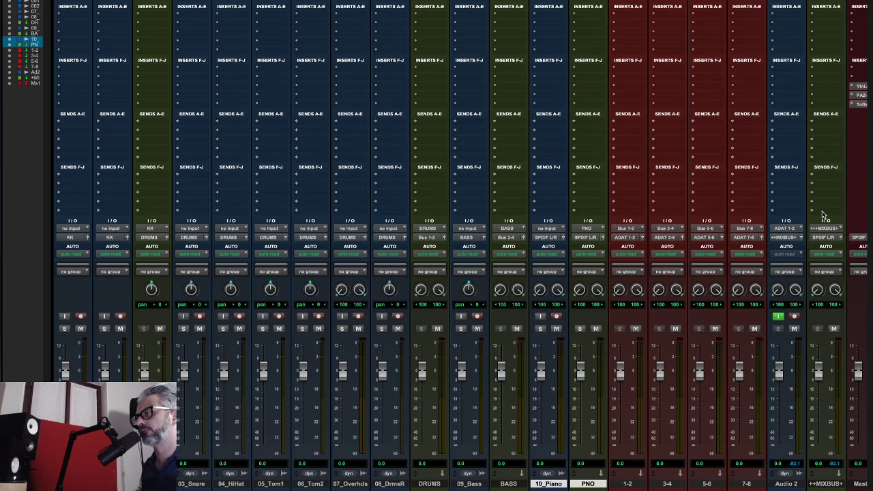
- Set the PNO aux track's output to the stereo bus Bus 5-6
click(588, 238)
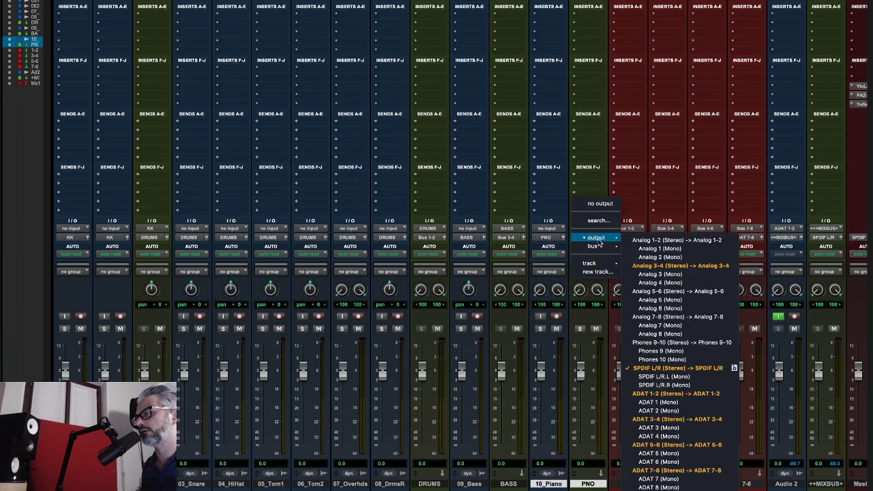
mouse_move(592, 246)
mouse_move(649, 249)
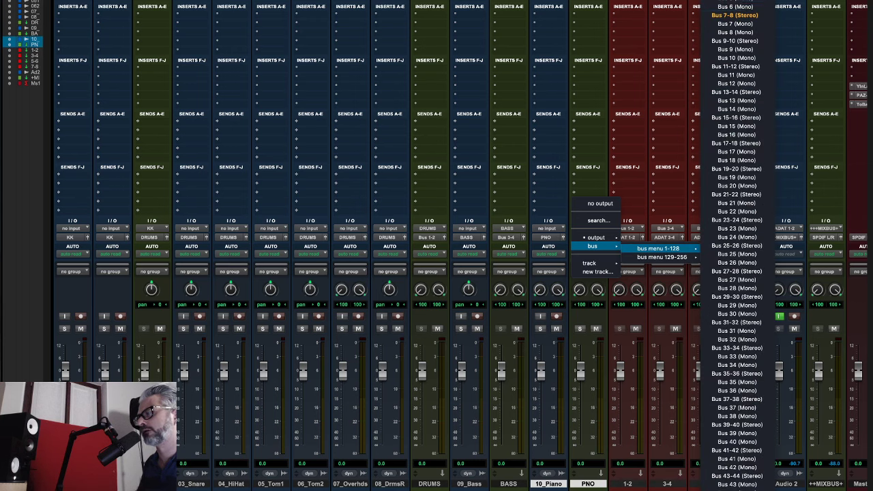
click(734, 15)
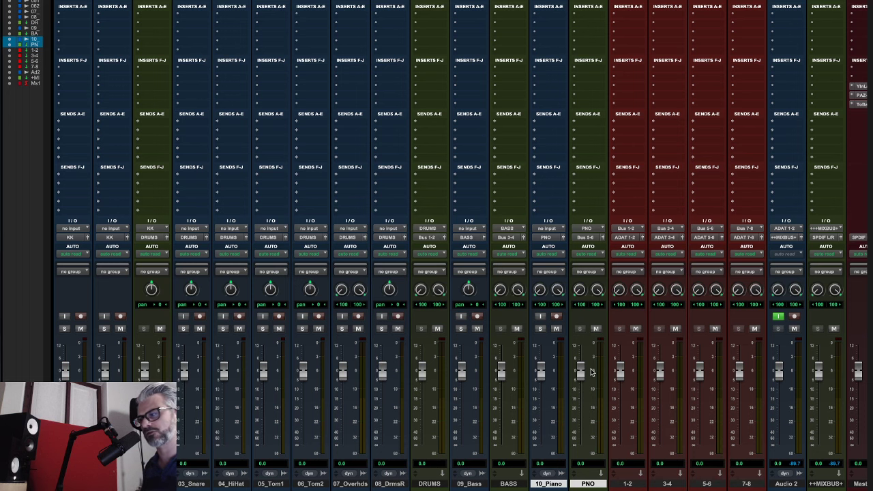
- Play the session, move playback to where the full drums come in, and check the levels from the submixes through to the master
key(space)
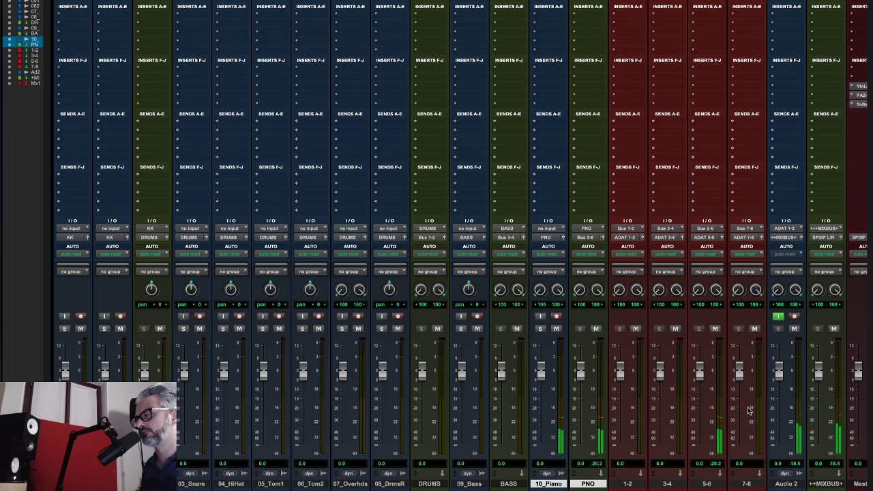
scroll(764, 386, right, 2)
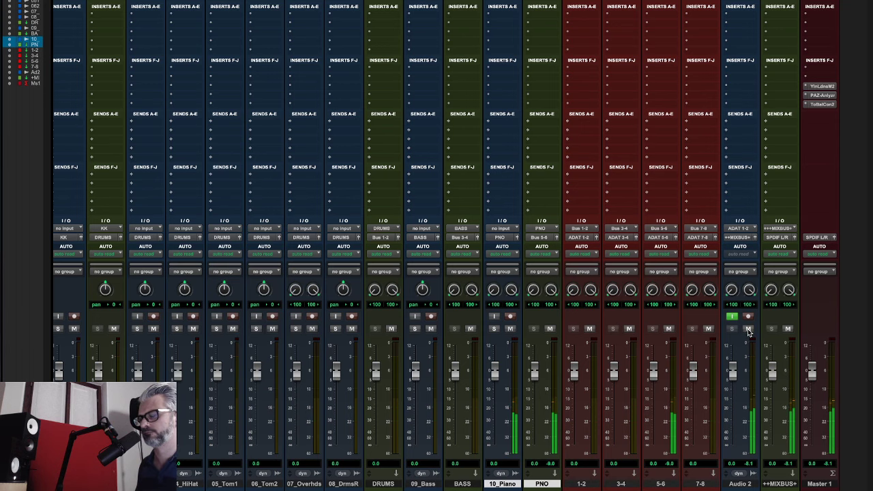
key(super+equal)
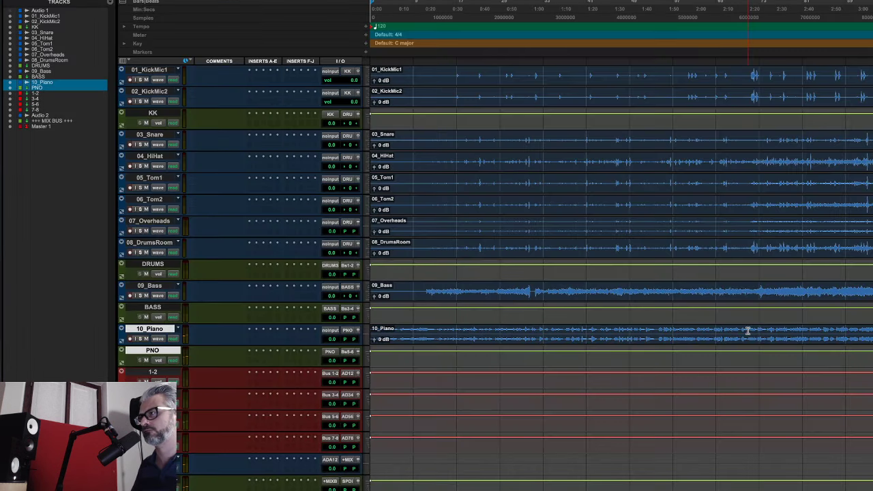
scroll(727, 146, right, 5)
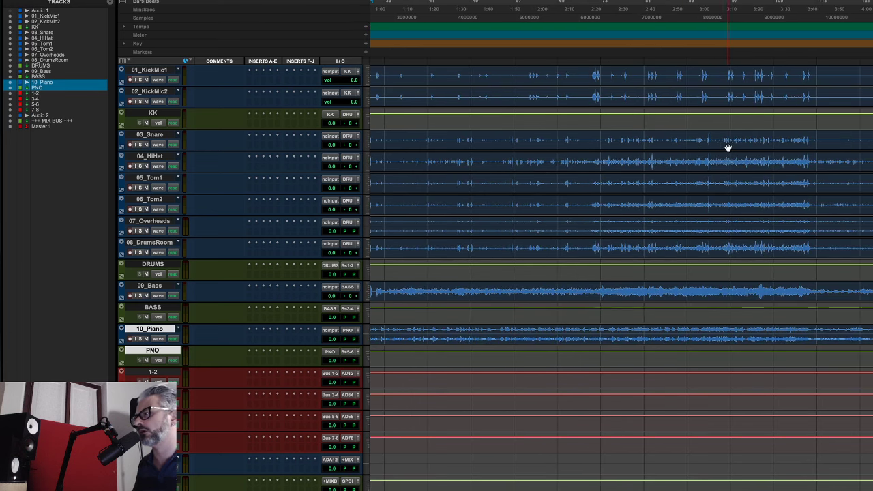
click(589, 53)
key(super+equal)
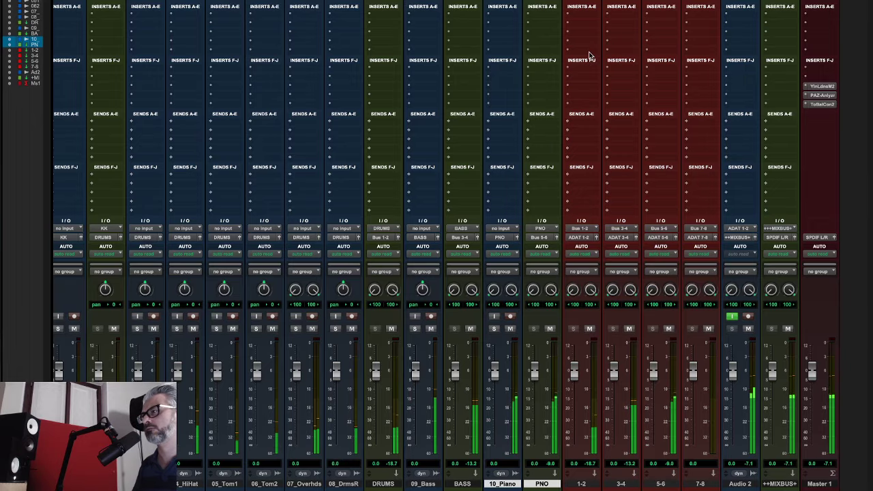
- Mute and unmute the Audio 2 return track during playback to check that the mix passes through it
click(748, 328)
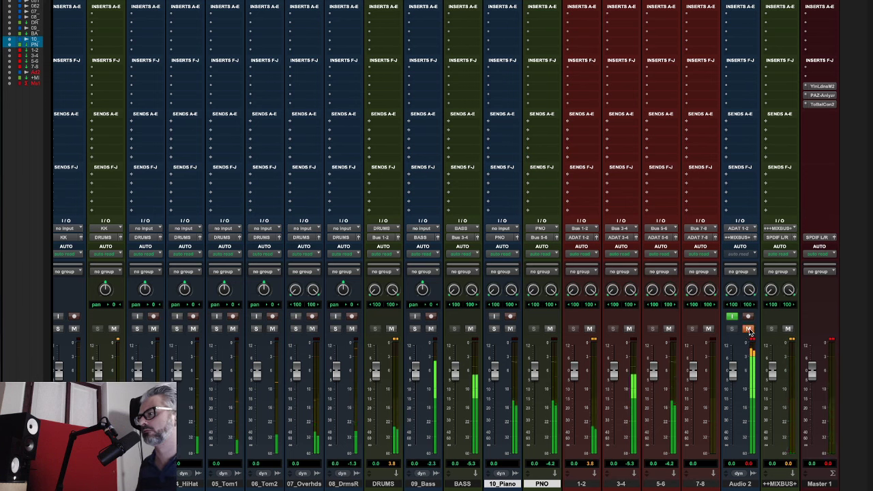
click(748, 329)
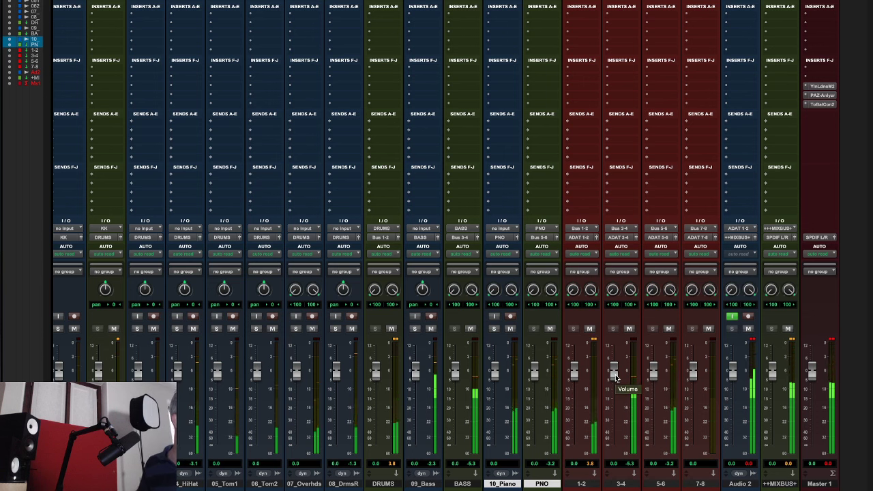
click(748, 329)
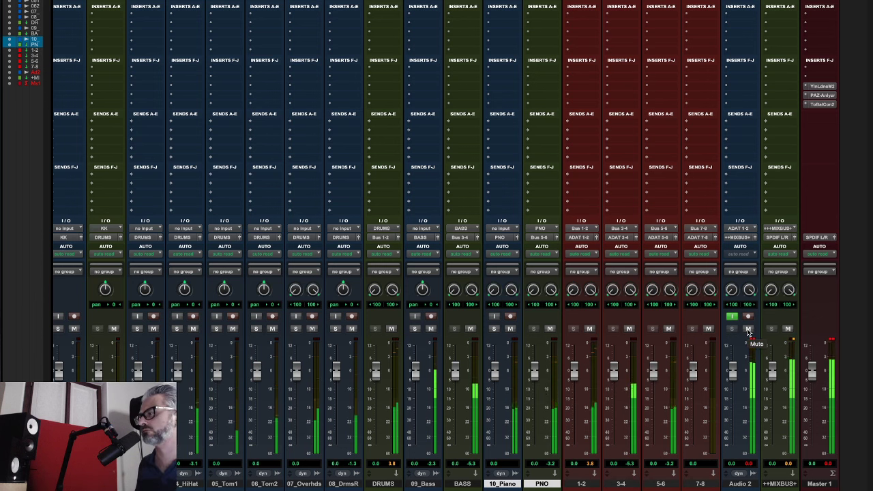
click(748, 330)
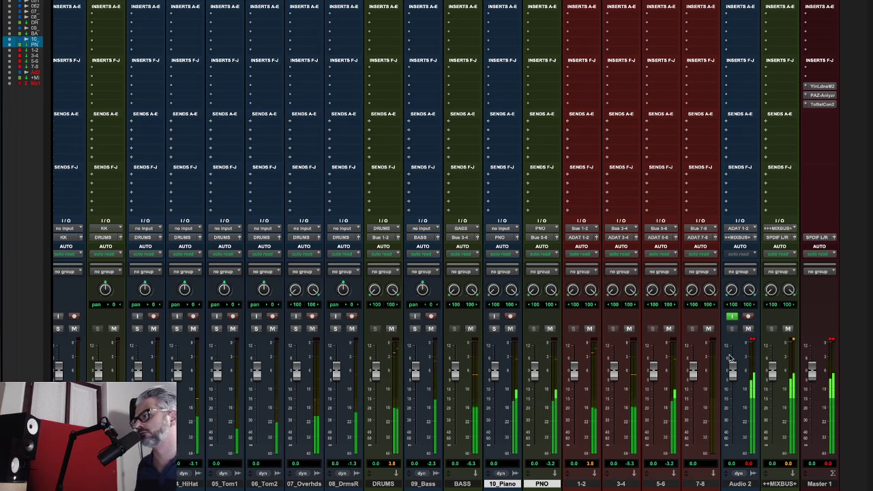
- Rename the Audio 2 return track as AR
scroll(728, 358, right, 2)
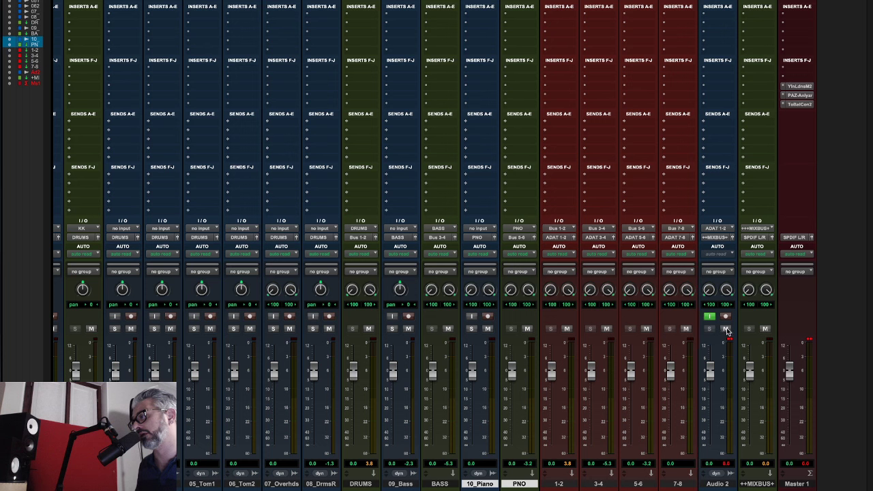
double_click(720, 484)
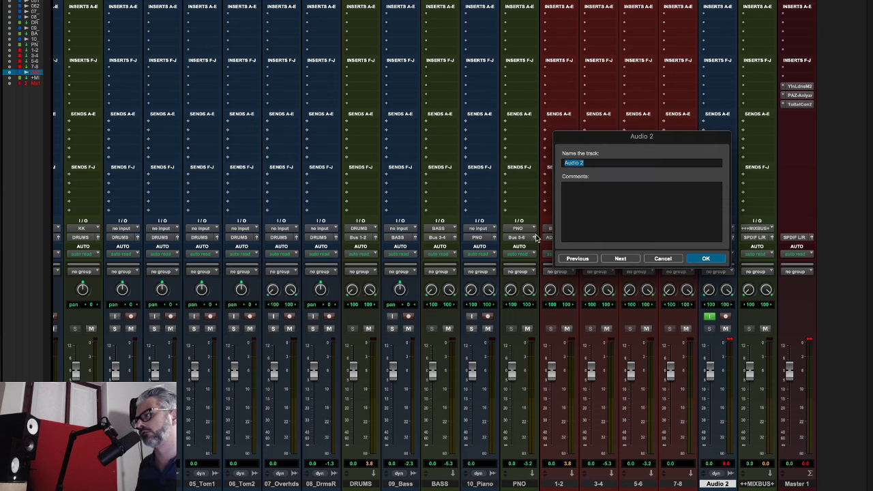
text(A)
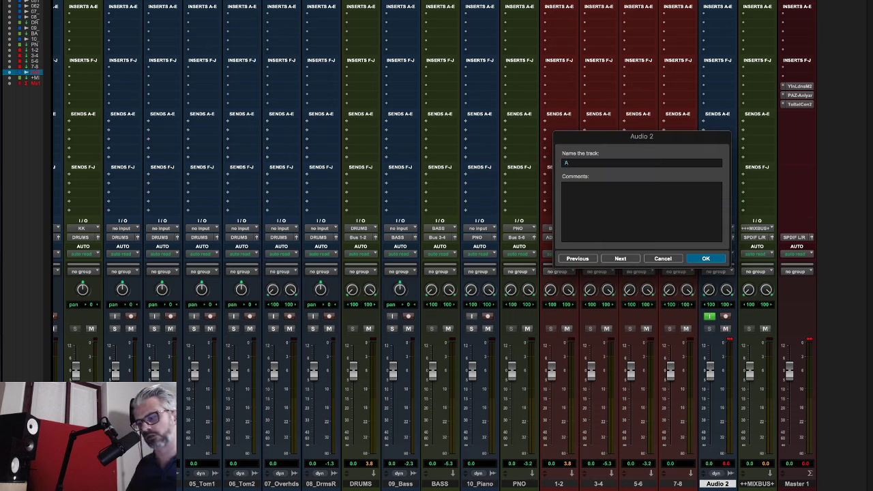
text(R)
key(Return)
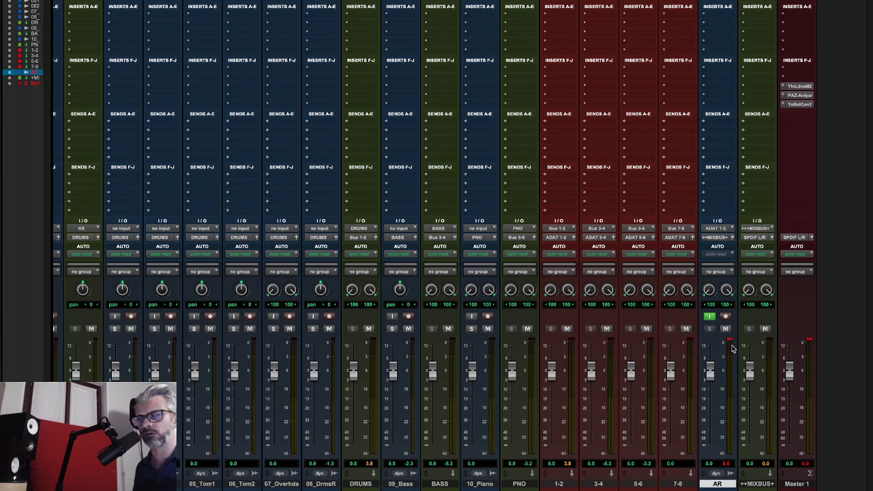
- Play the session again and look over the drum, bass and piano source tracks in the mixer
key(space)
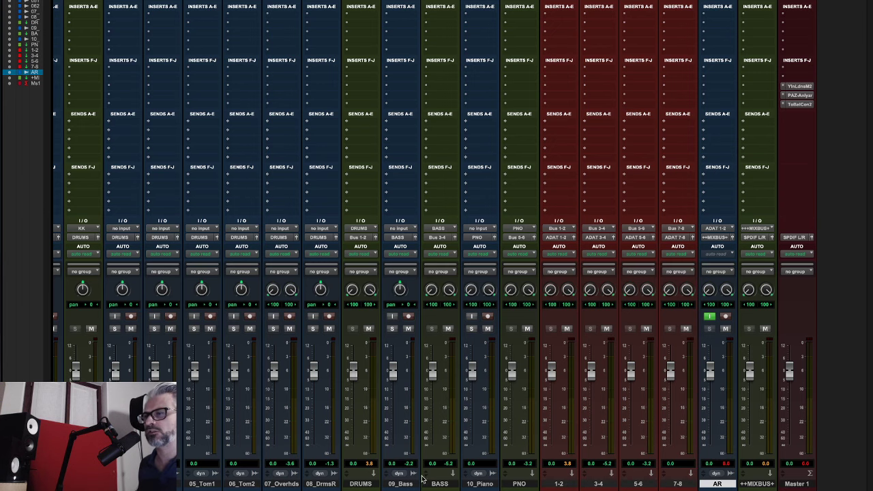
scroll(320, 486, left, 2)
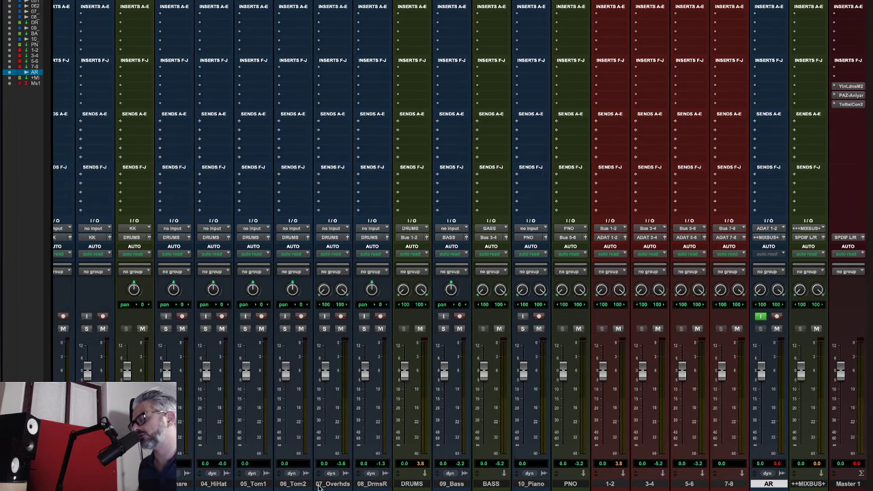
click(371, 483)
scroll(362, 486, right, 2)
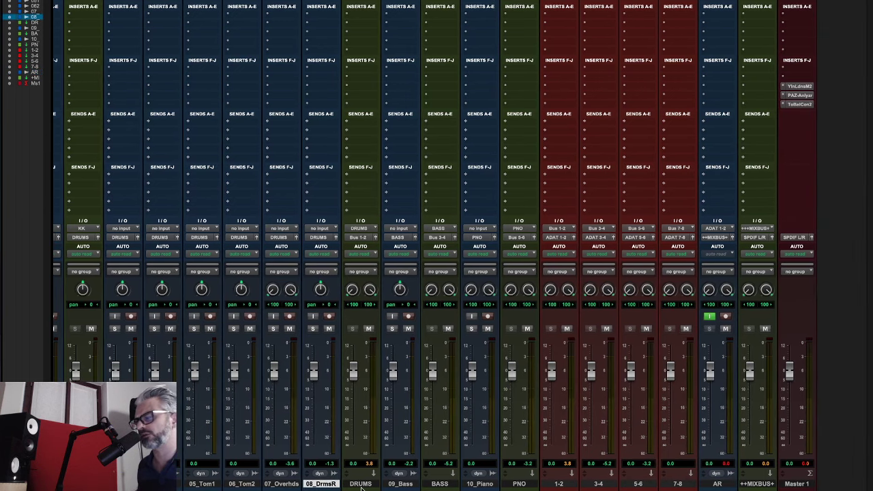
scroll(370, 486, left, 2)
click(442, 485)
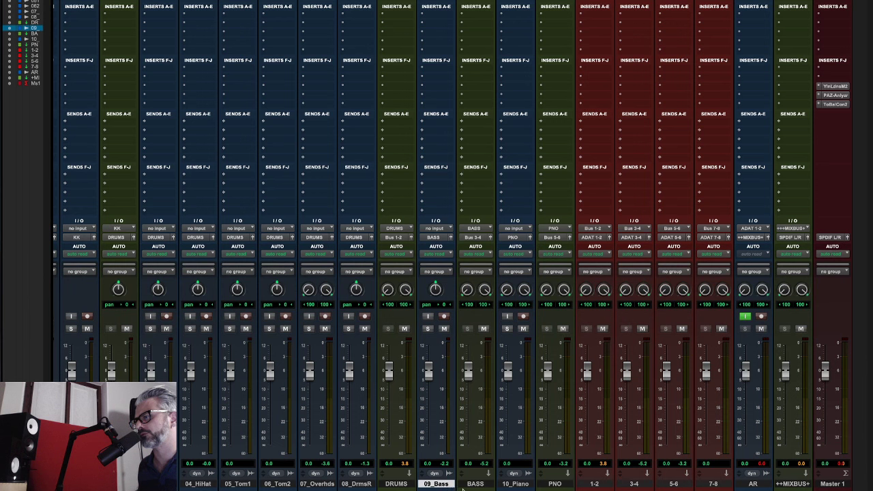
click(516, 484)
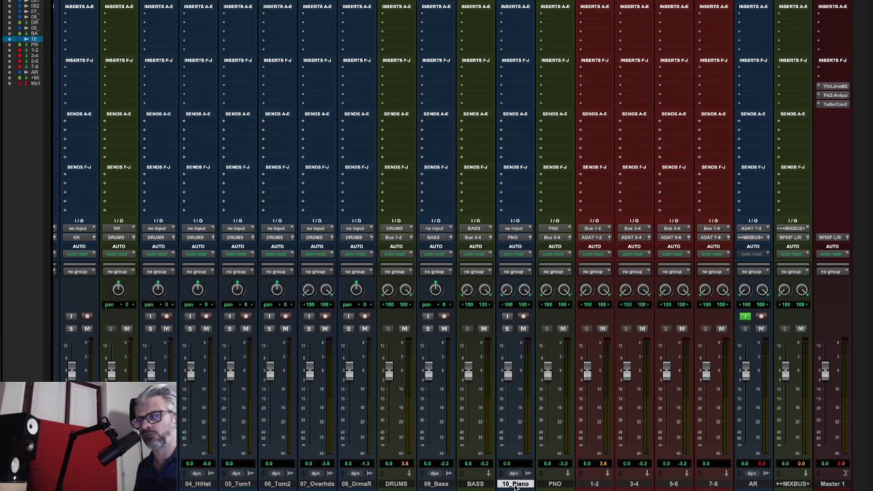
click(361, 483)
scroll(361, 485, left, 2)
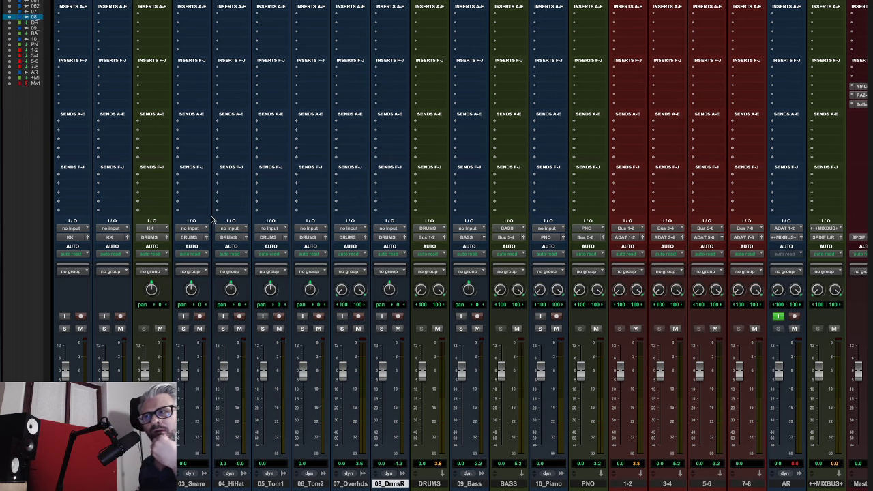
scroll(828, 429, right, 2)
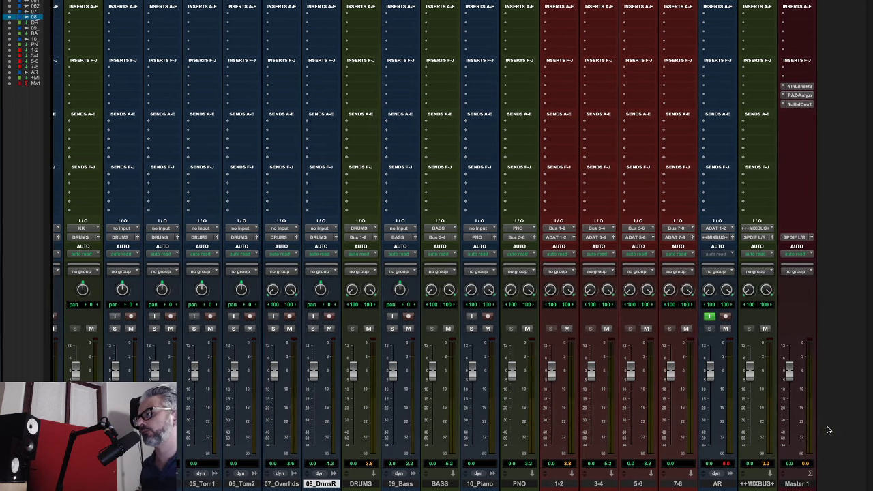
- Create four new VCA Master tracks after the Master 1 track
click(801, 484)
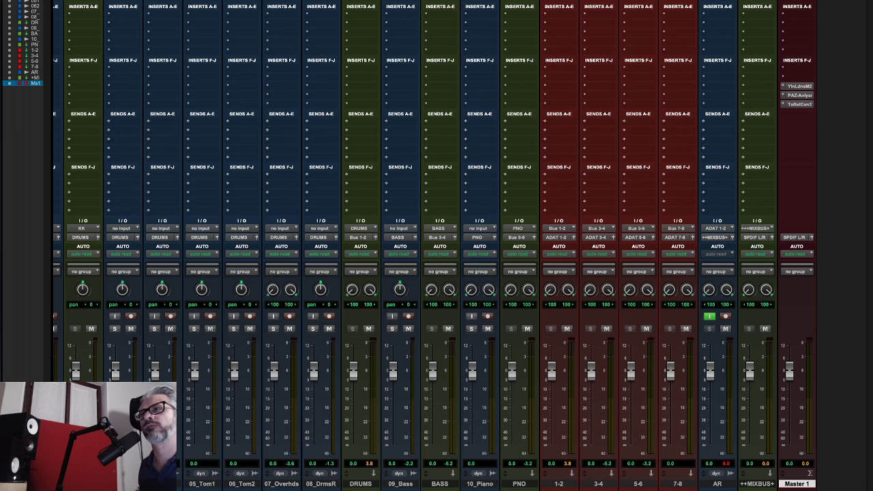
click(146, 0)
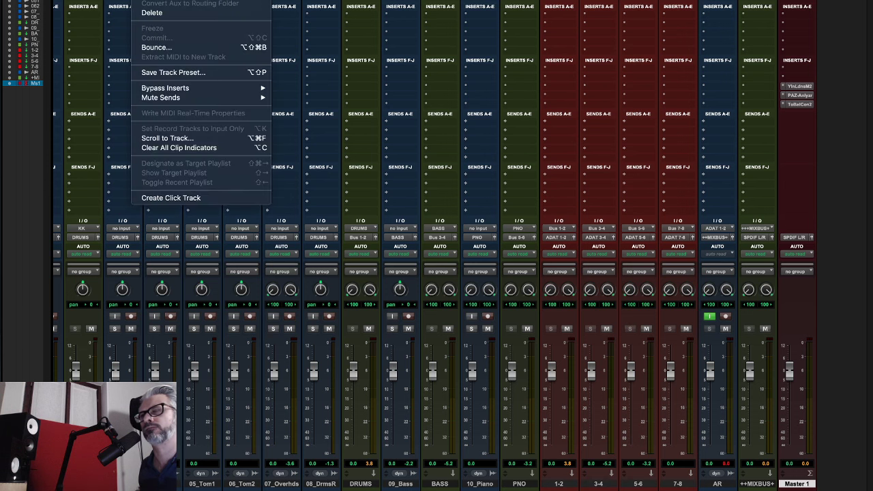
key(super+shift+n)
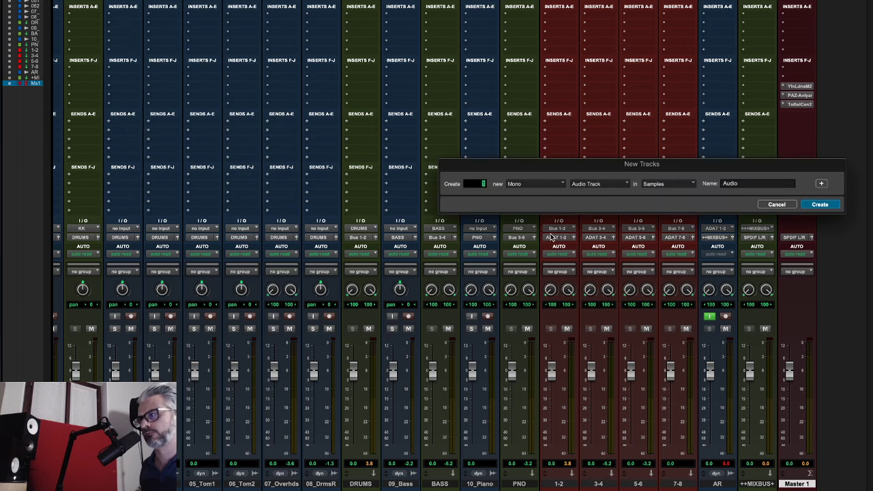
click(592, 184)
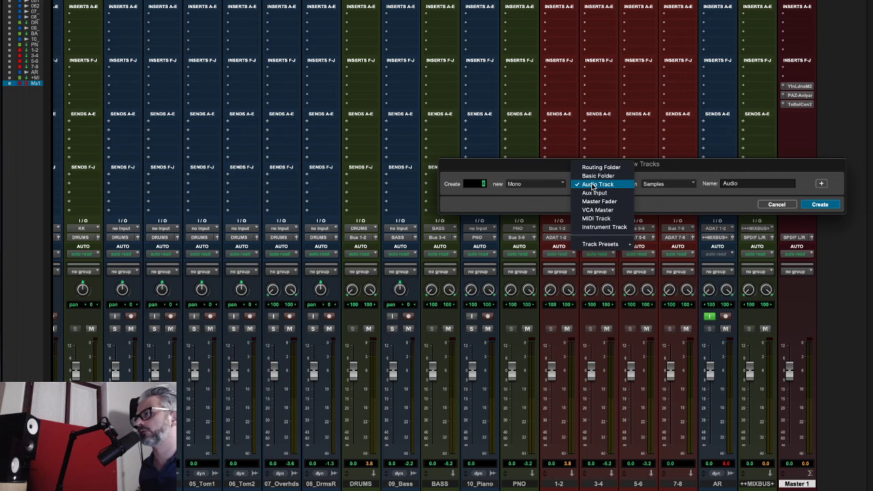
click(619, 213)
click(830, 208)
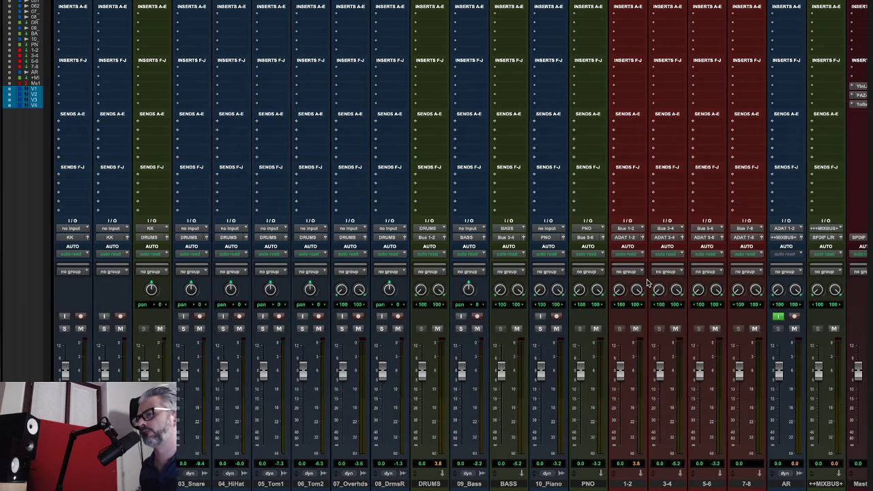
- Group the kick mics and all drum tracks from 03_Snare to 08_DrumsRoom as DRUMS, assigned to VCA 1
click(391, 483)
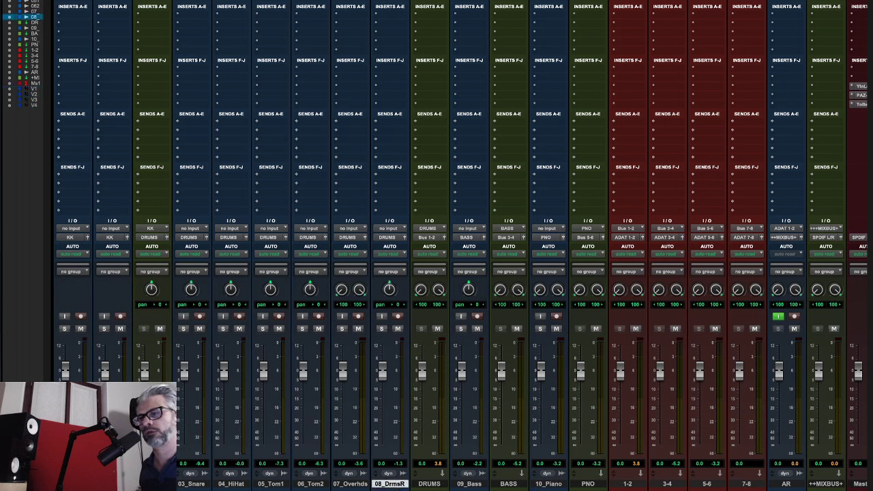
shift+click(191, 483)
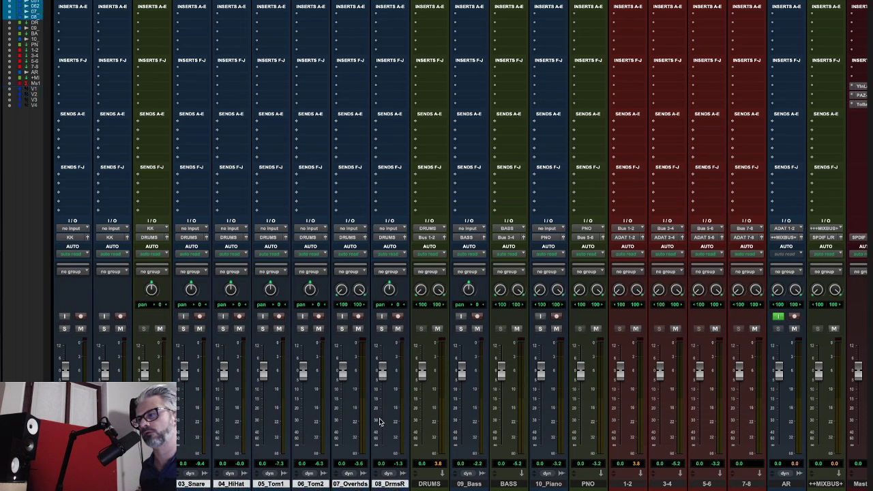
key(super+g)
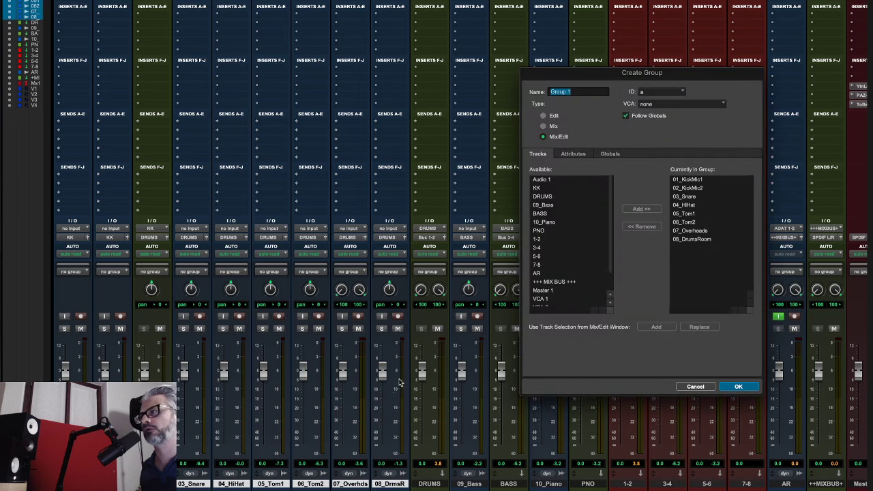
text(DRUMS)
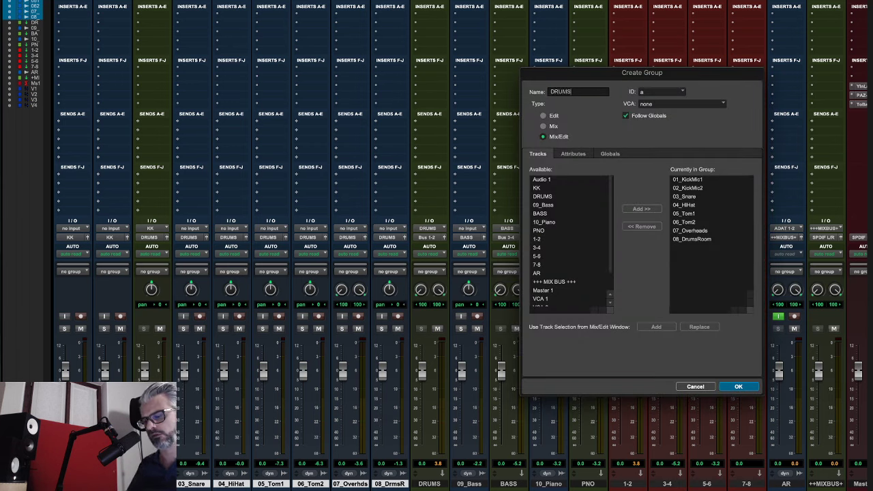
click(677, 103)
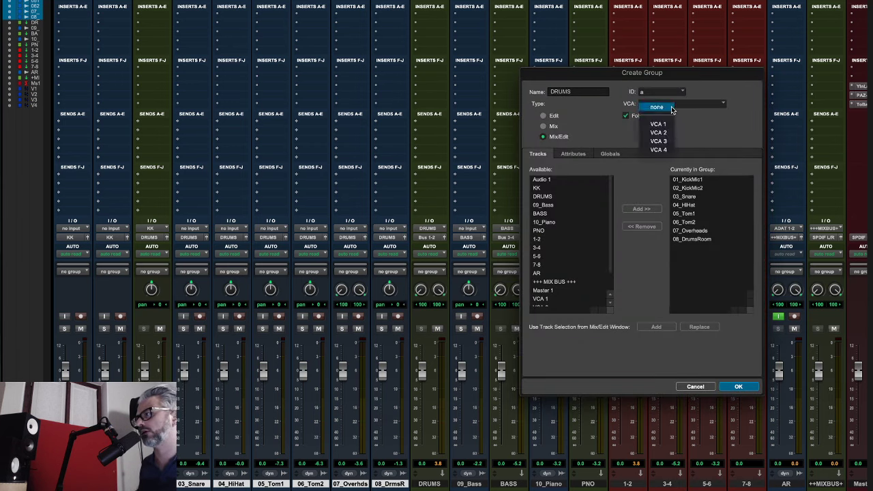
click(661, 123)
click(738, 386)
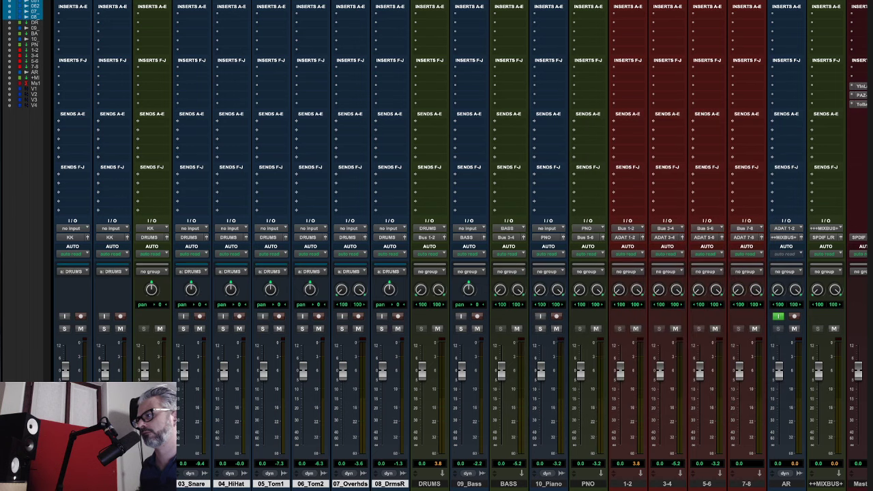
- Create a group named BASS containing the 09_Bass track and assign it to VCA 2
click(471, 484)
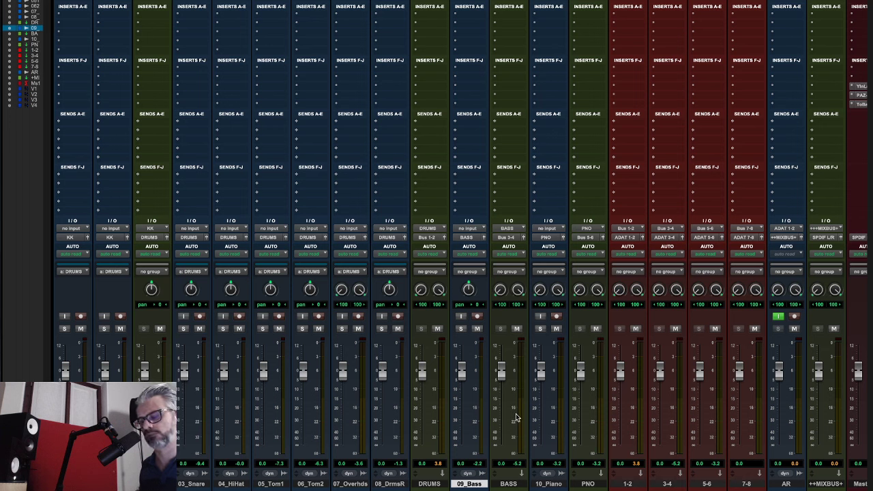
key(super+g)
text(BASS)
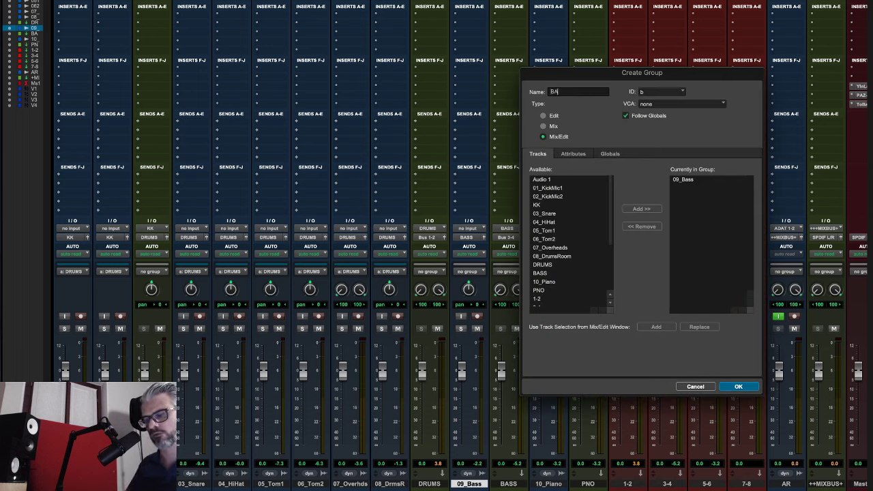
click(704, 104)
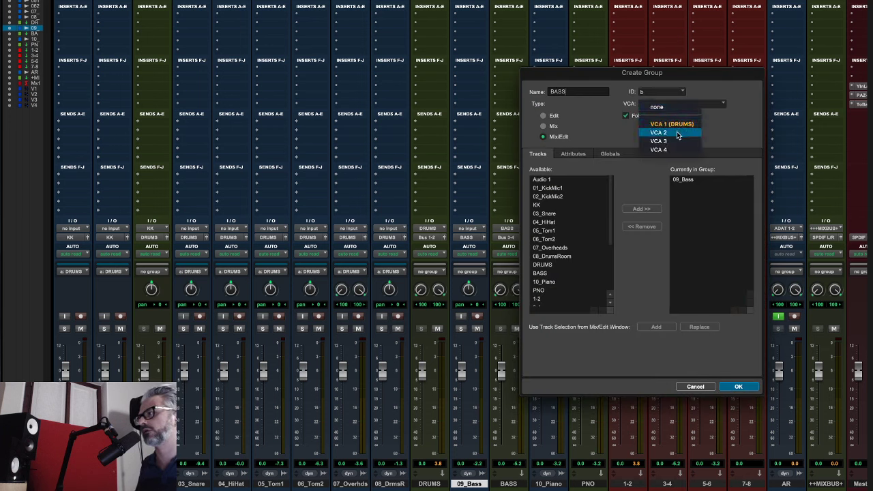
click(675, 136)
click(739, 386)
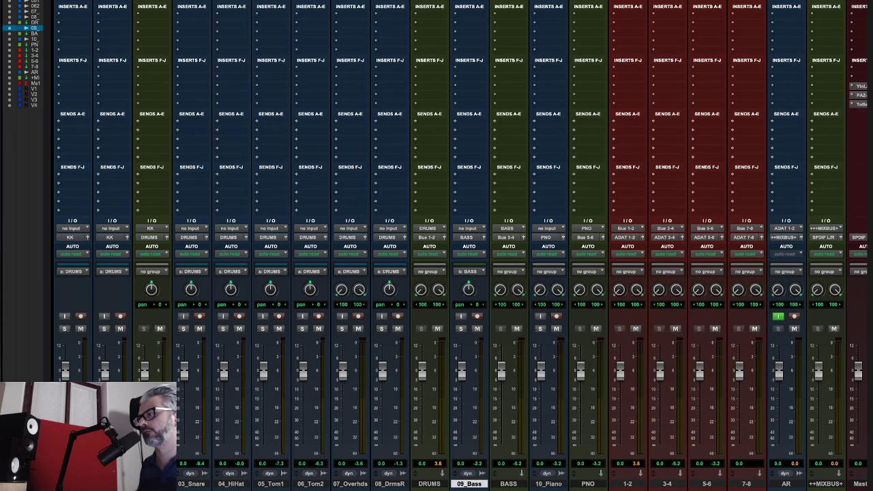
- Create a group named PIANO containing the 10_Piano track and assign it to VCA 3
click(551, 484)
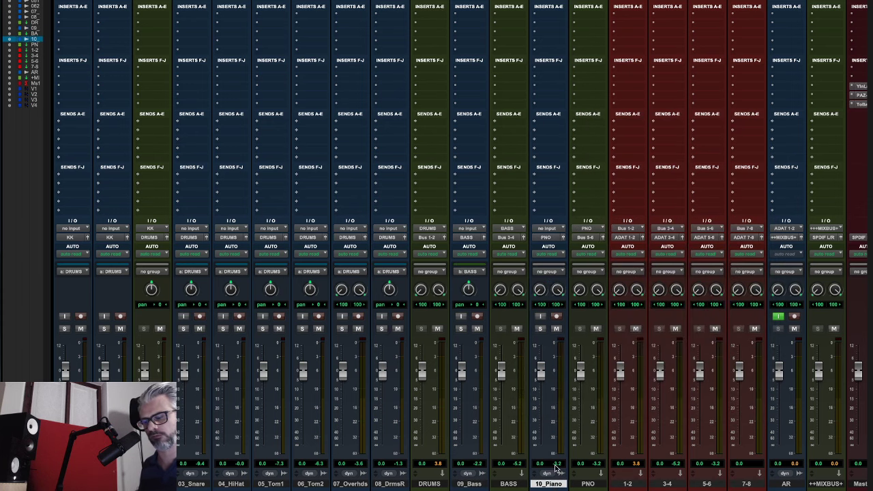
key(super+g)
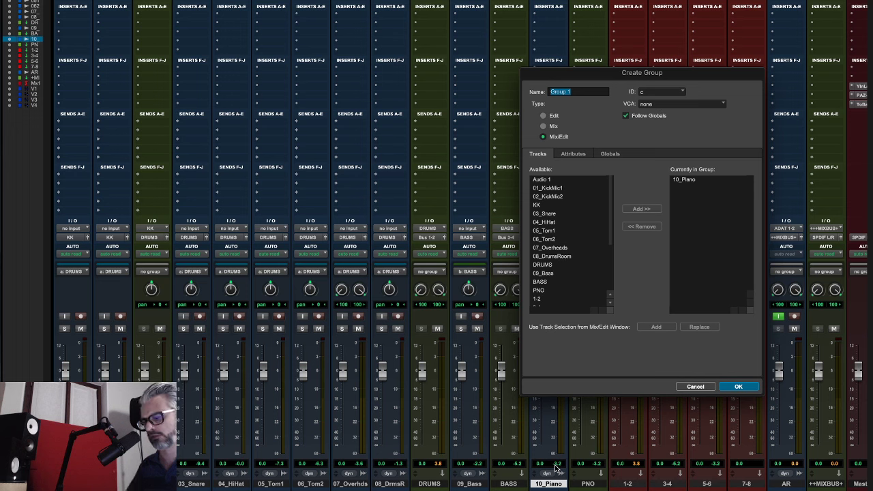
text(P)
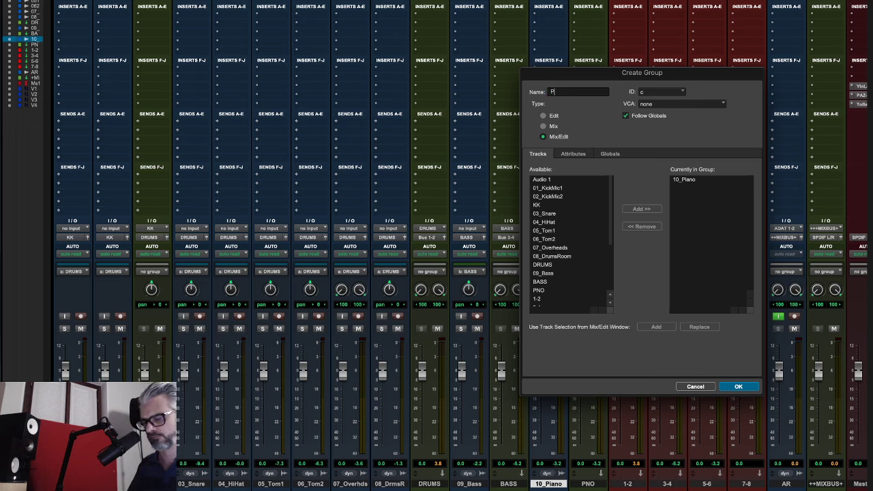
text(IANO)
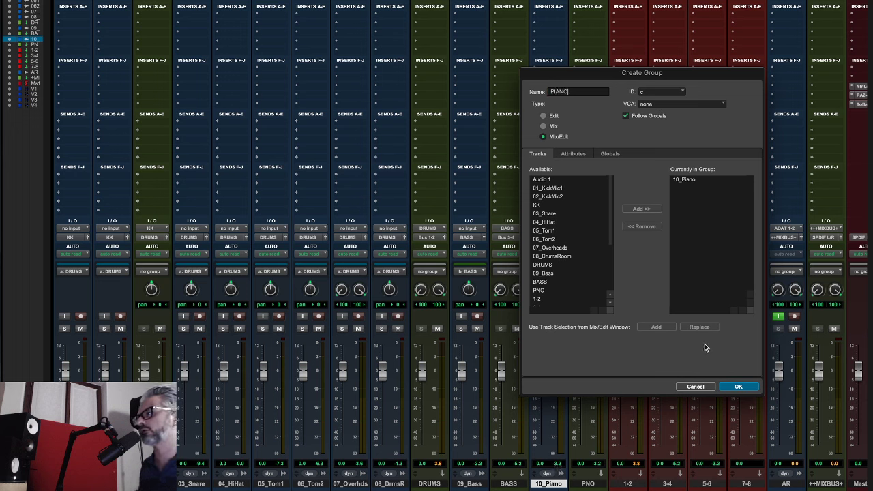
click(679, 105)
click(663, 141)
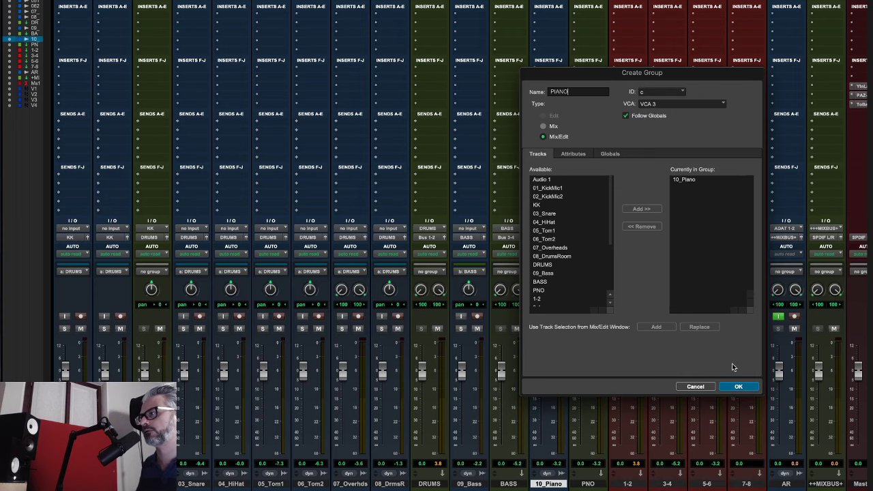
click(736, 386)
- Lower the VCA 1 and VCA 2 masters to about -5.7 dB and VCA 3 to about -5.9 dB
scroll(631, 369, right, 5)
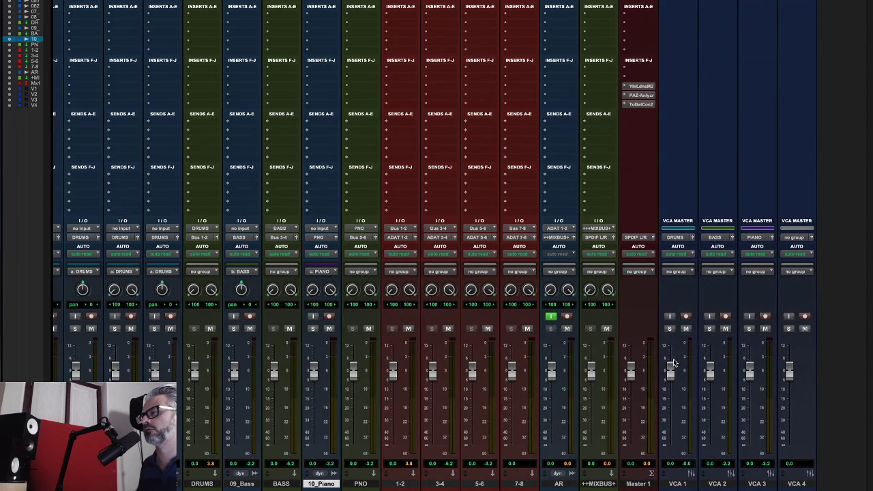
drag(671, 371, 750, 384)
scroll(713, 395, left, 6)
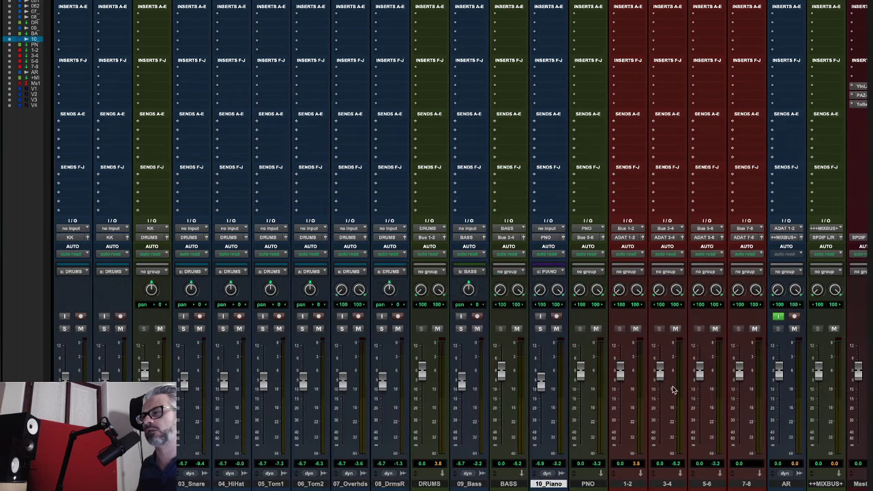
scroll(682, 392, right, 4)
scroll(680, 390, left, 4)
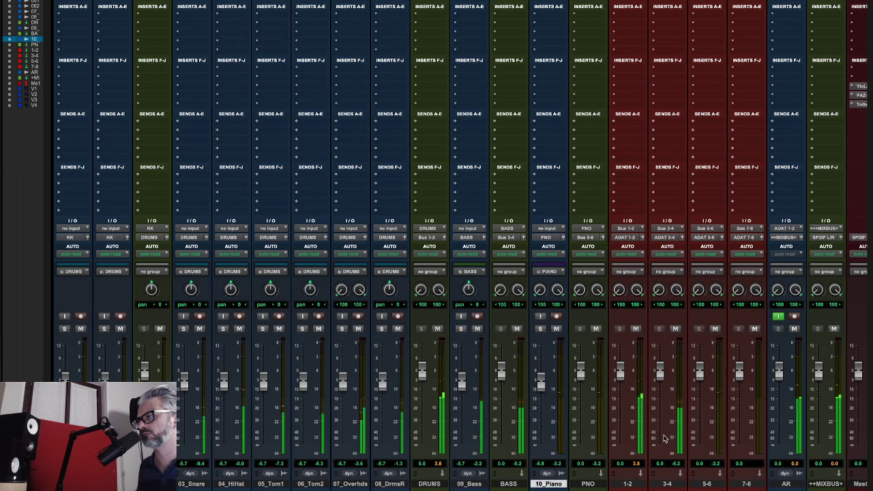
- During playback, rebalance the VCA masters to -2.0 dB for PIANO, -5.9 dB for BASS and -4.3 dB for DRUMS
scroll(682, 382, right, 4)
drag(822, 389, 825, 382)
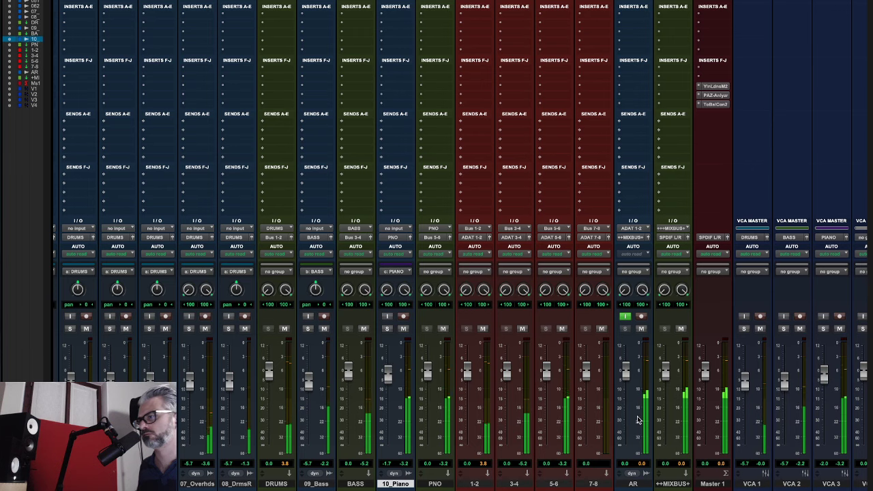
scroll(825, 381, left, 2)
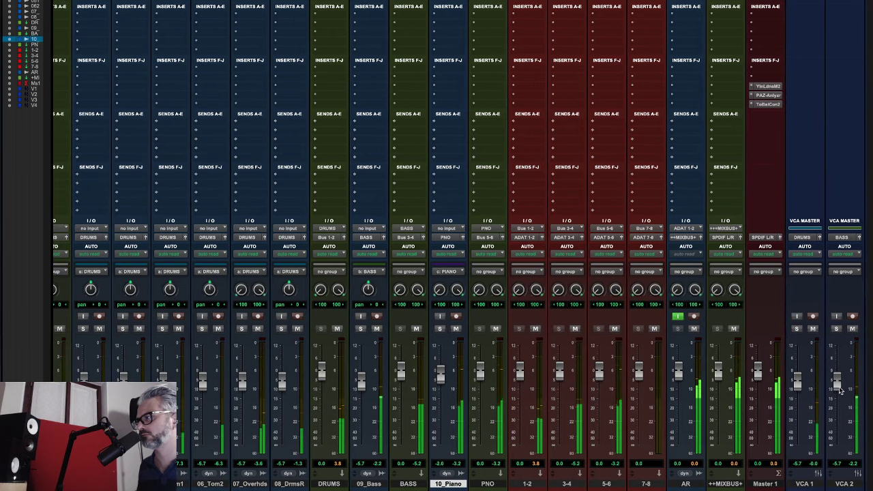
drag(796, 384, 797, 382)
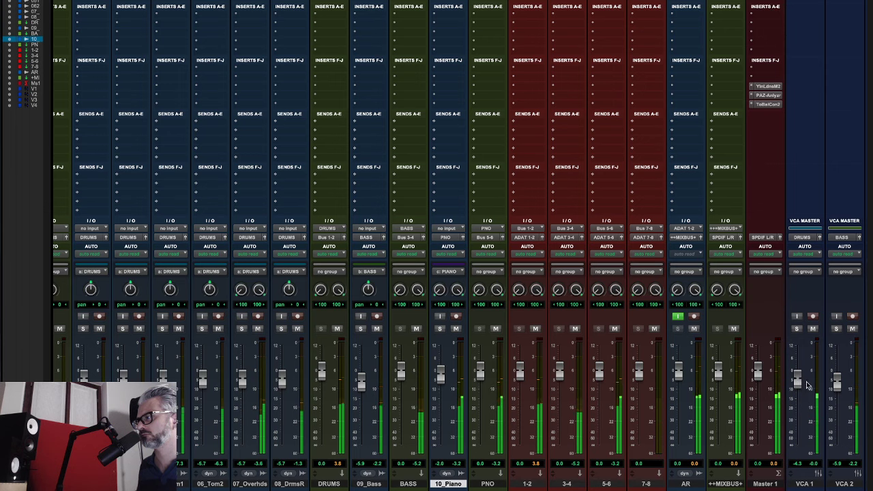
- Raise only the 03_Snare fader to -1.1 dB within the DRUMS group, and stop playback
scroll(837, 385, left, 4)
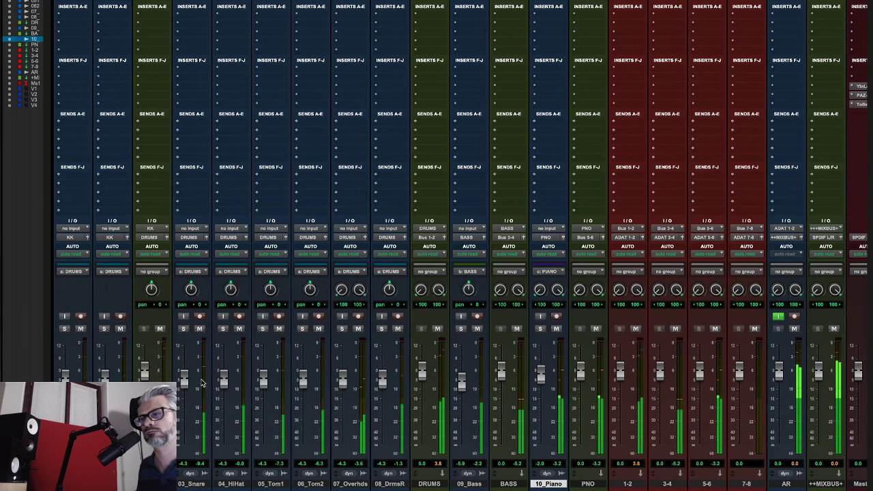
drag(184, 380, 185, 374)
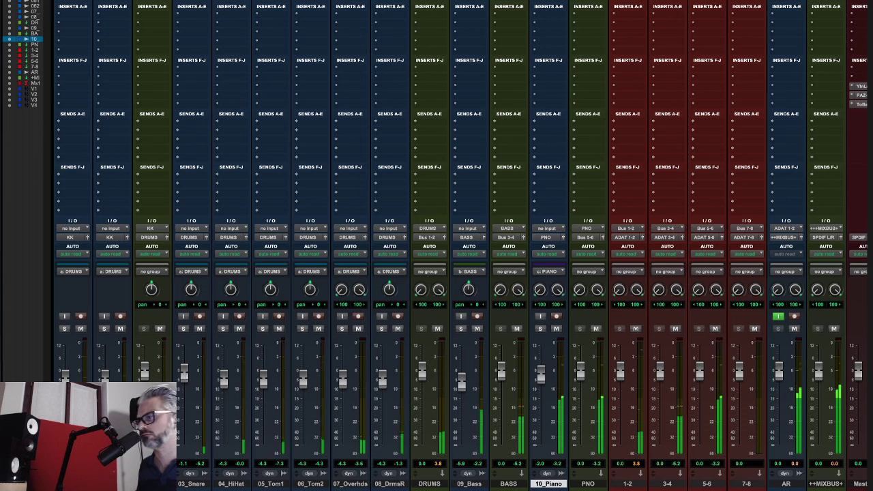
scroll(348, 384, right, 2)
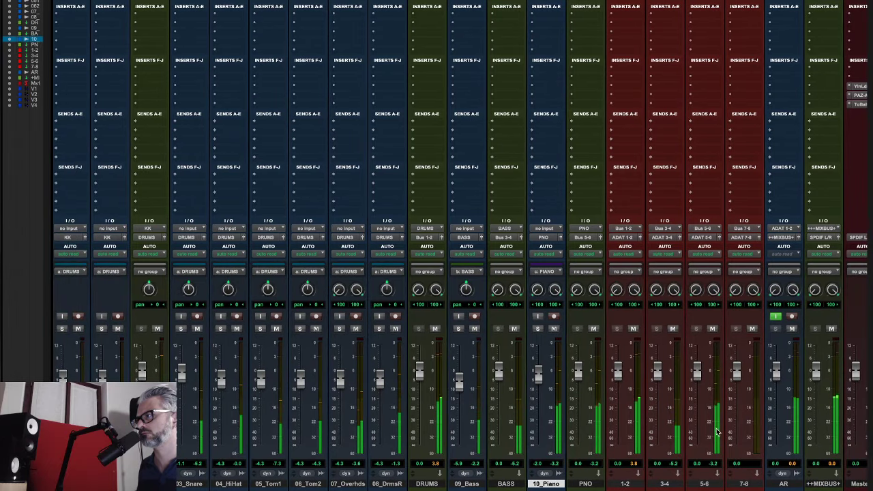
scroll(706, 381, right, 4)
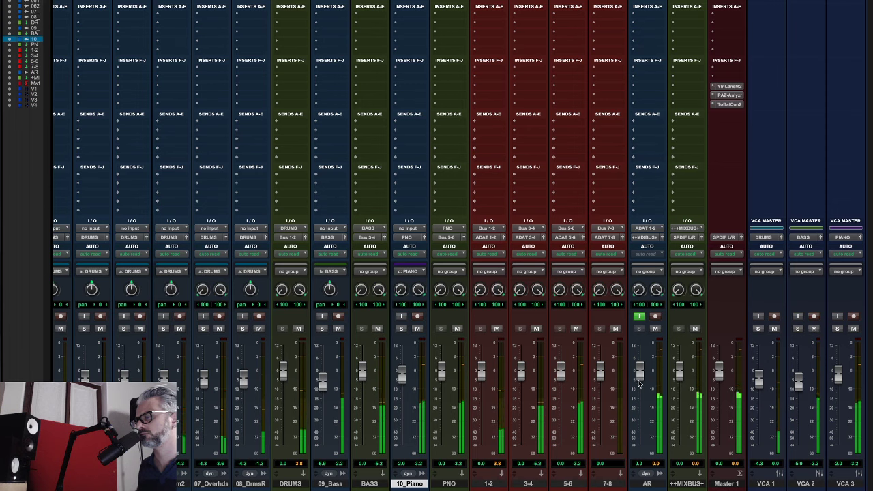
key(space)
scroll(532, 358, left, 4)
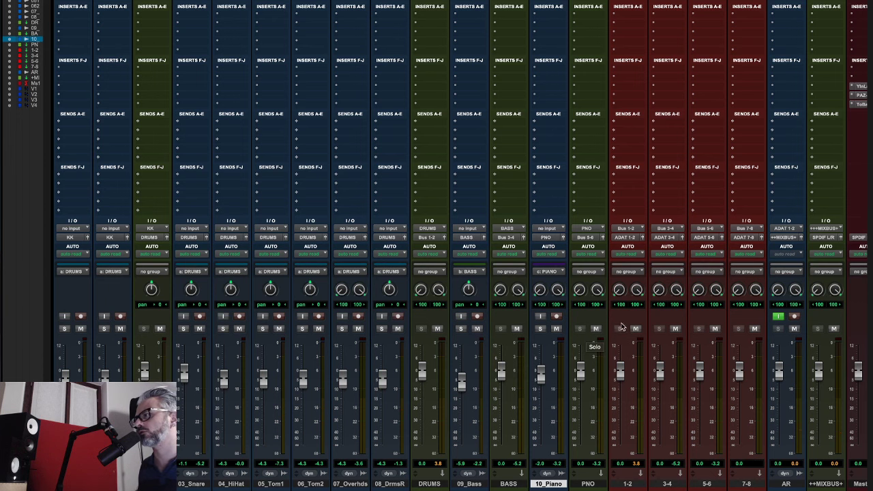
scroll(559, 328, right, 3)
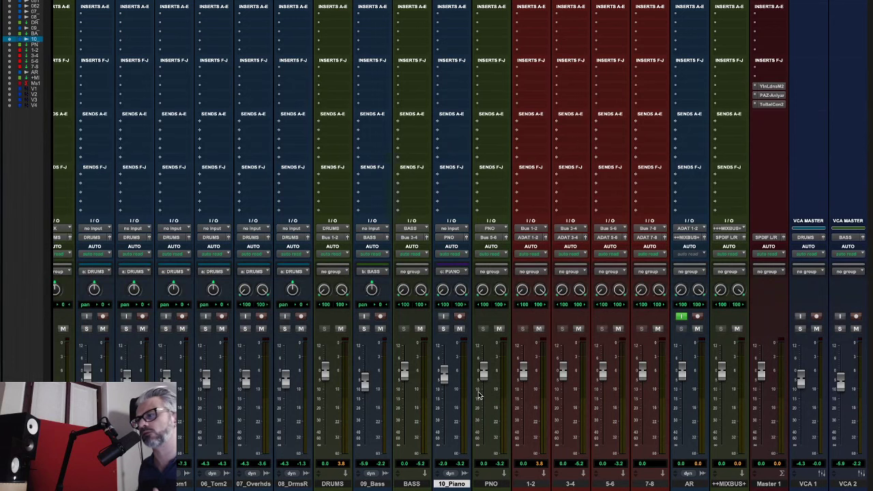
scroll(412, 374, left, 3)
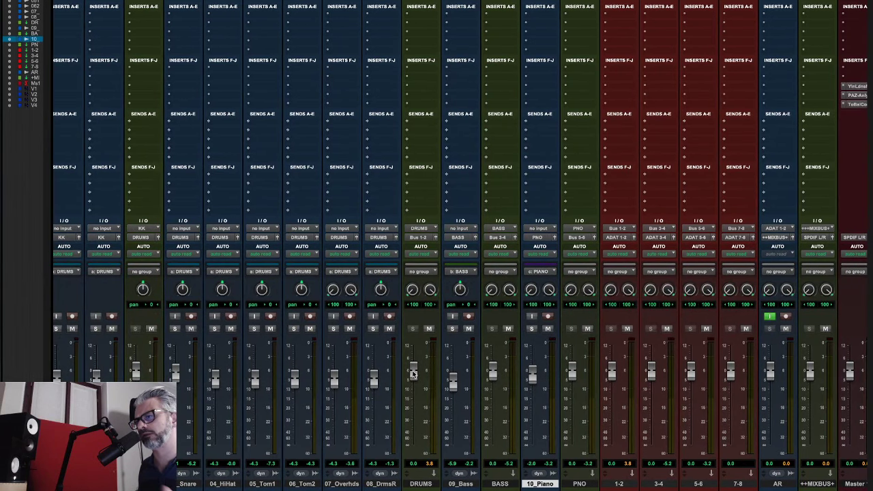
scroll(510, 377, right, 2)
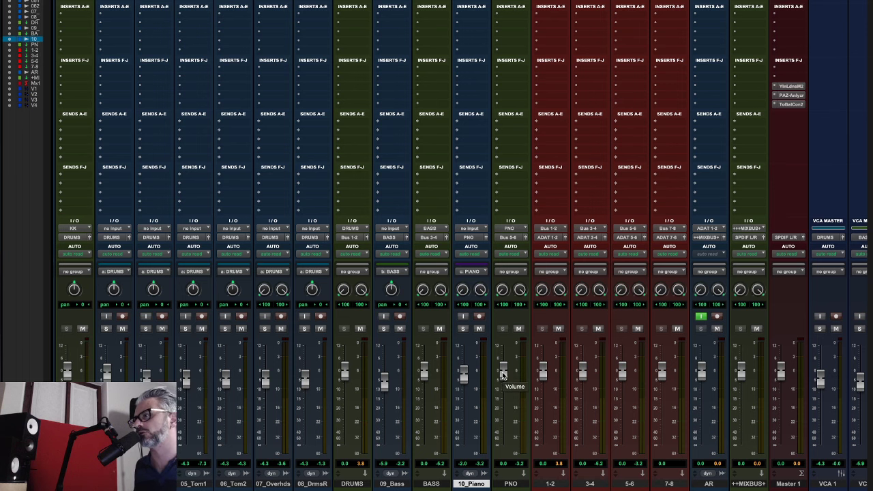
- Switch to the browser to examine the Empirical Labs FATSO page, and return to Pro Tools
key(super+Tab)
key(super+Tab)
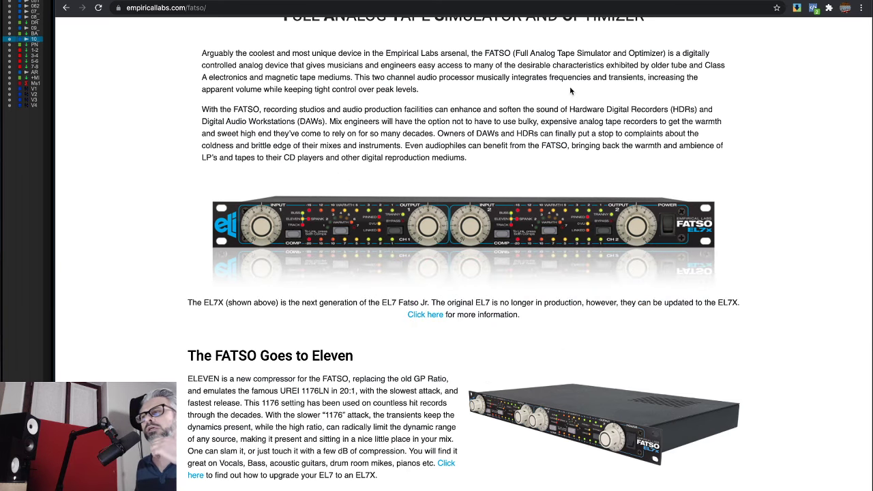
scroll(592, 44, down, 1)
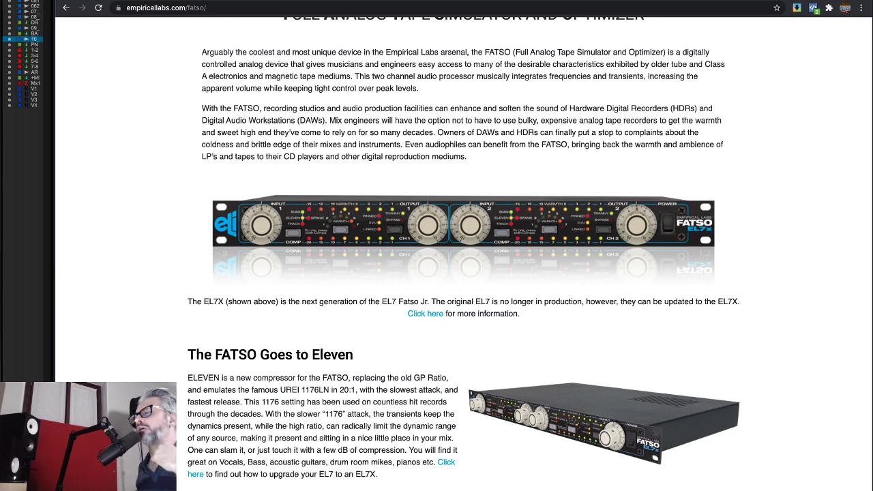
key(super+Tab)
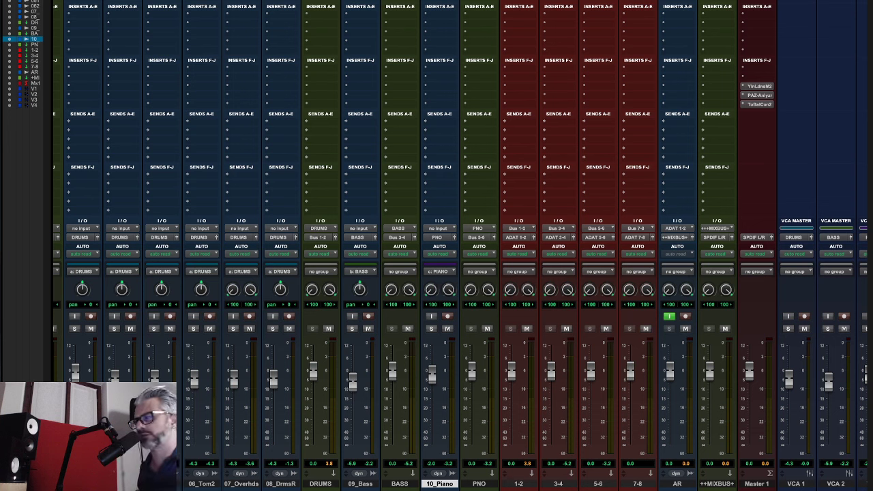
- Play the session to check the AR return level, and clear the clip indicators on the AR and Master 1 meters
key(space)
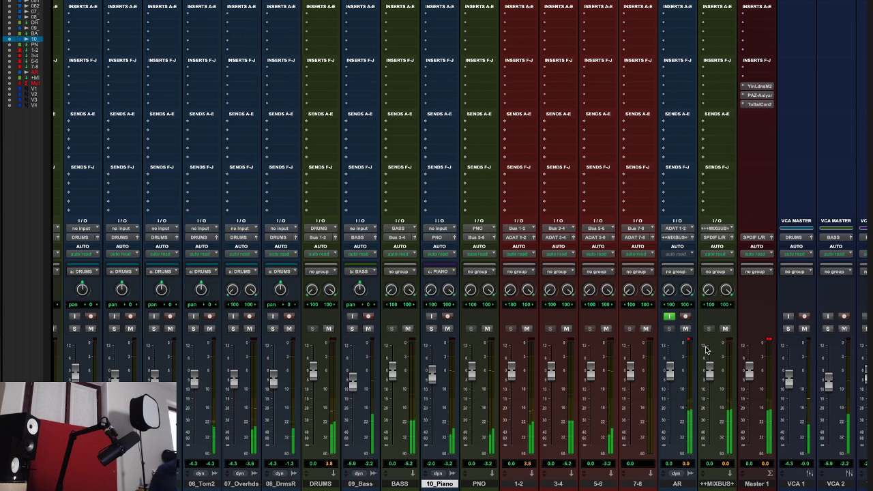
click(688, 340)
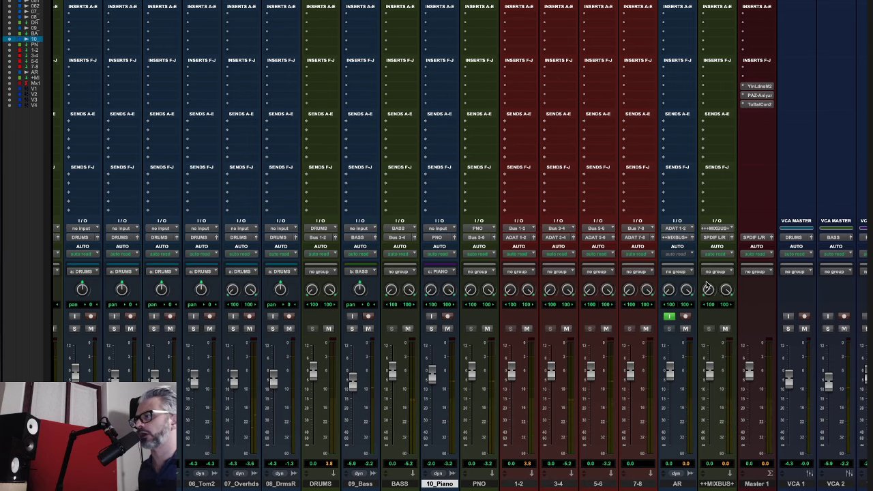
scroll(691, 238, left, 3)
scroll(698, 190, right, 1)
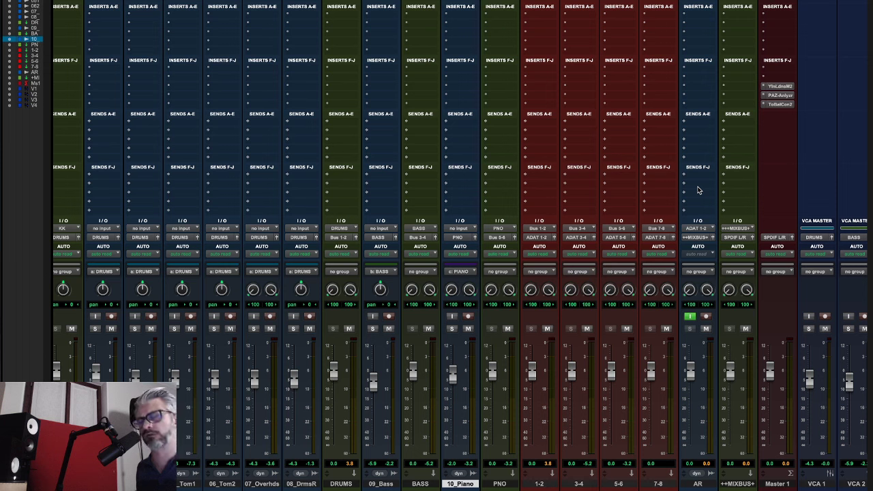
- View the FATSO and Shadow Hills Dual Vandergraph compressor pages in the browser, then return to Pro Tools and play the session
key(super+Tab)
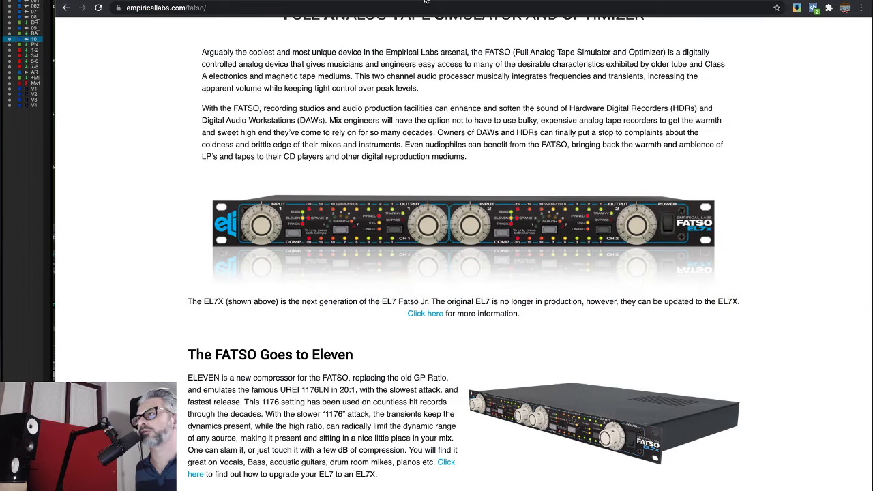
key(ctrl+Tab)
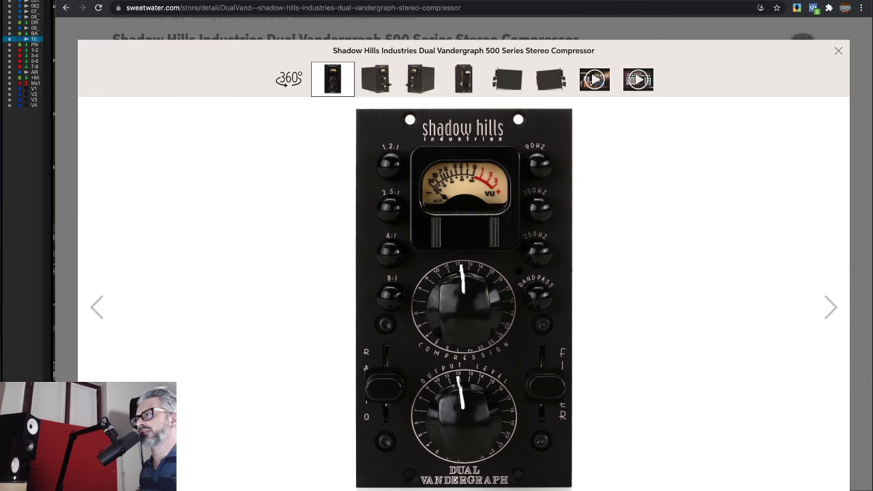
key(super+Tab)
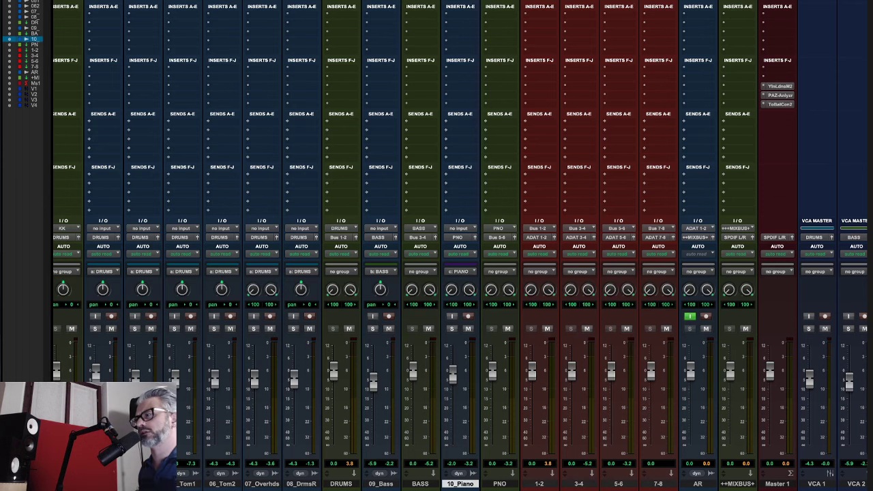
key(space)
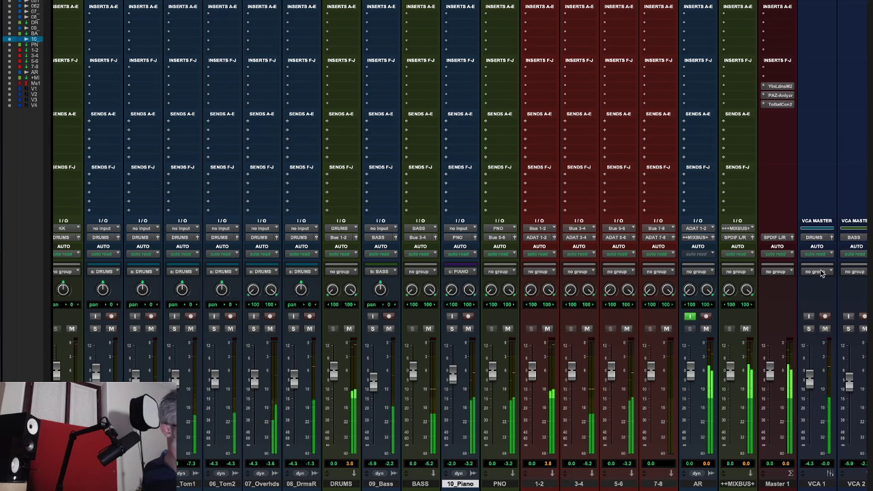
- Insert the stereo FabFilter Pro-L 2 limiter in slot F of the MIX BUS aux track and bring its window header into view
scroll(821, 279, left, 2)
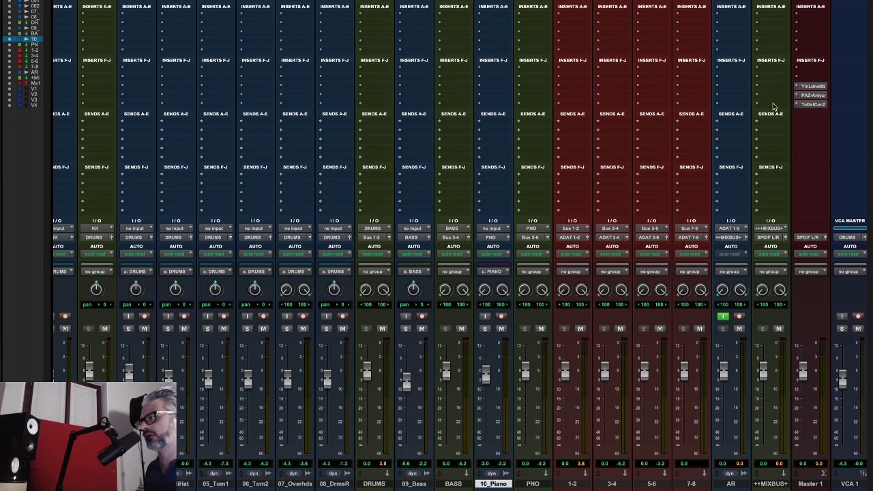
click(769, 70)
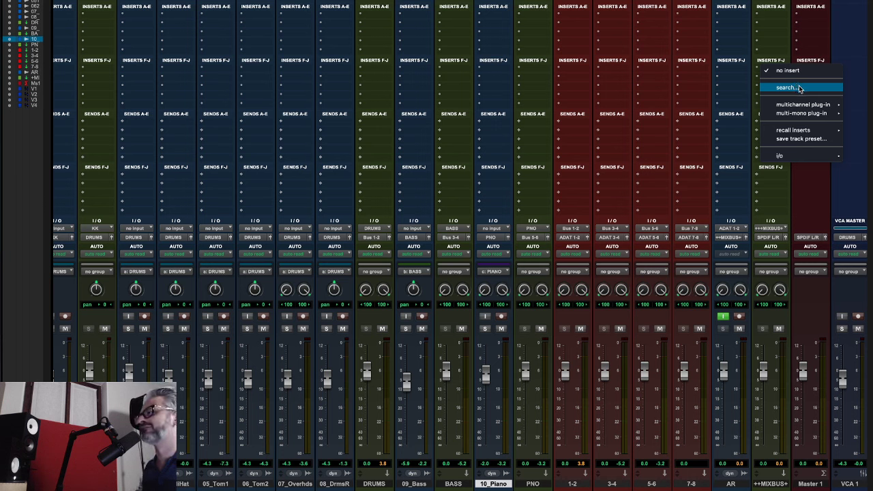
click(799, 88)
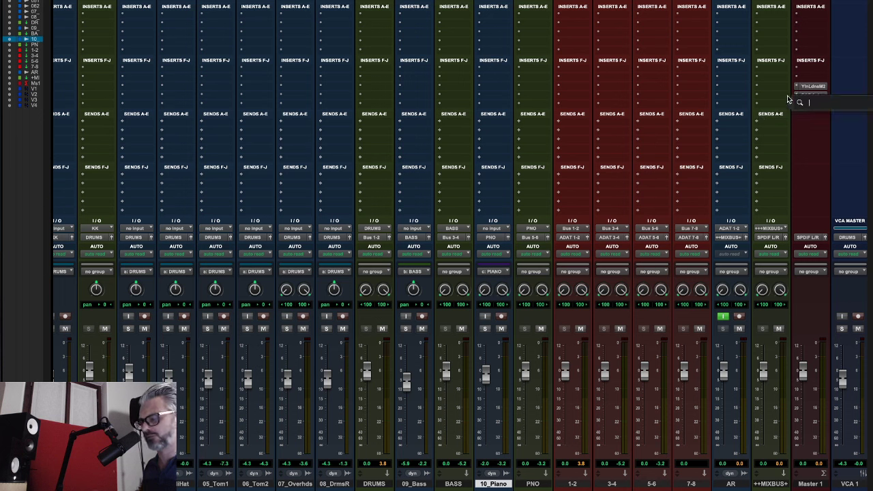
text(l 2)
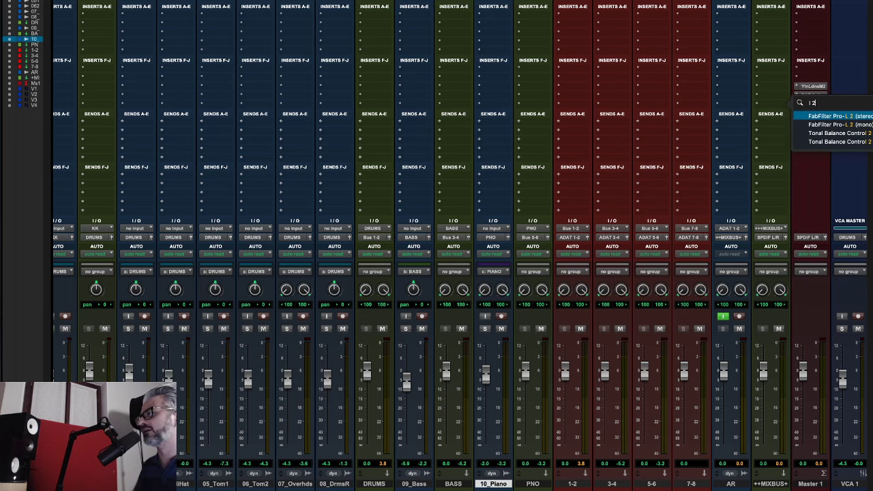
click(836, 116)
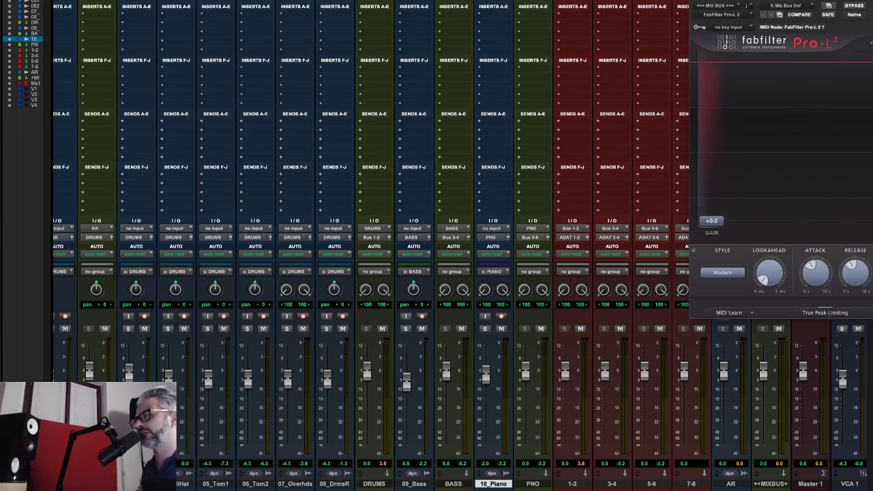
drag(742, 1, 743, 9)
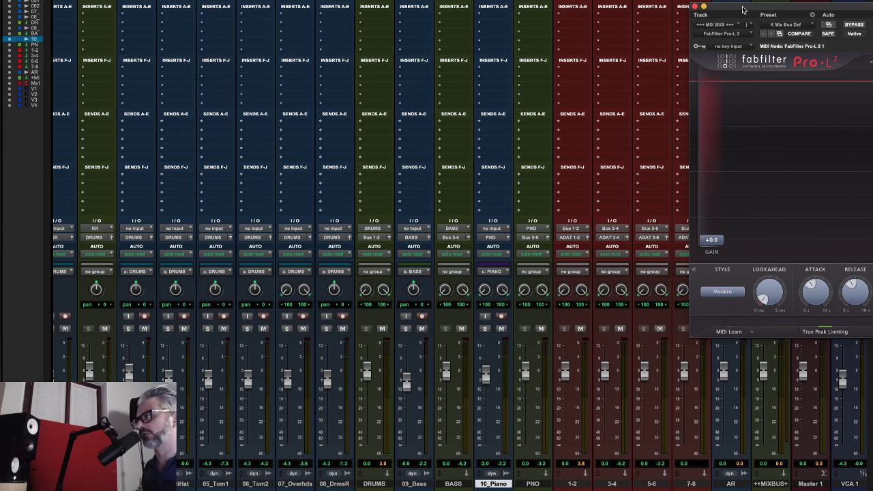
- Close the limiter window and play the session while reviewing the submix, ADAT, AR, mix bus and VCA channels across the mixer
click(695, 7)
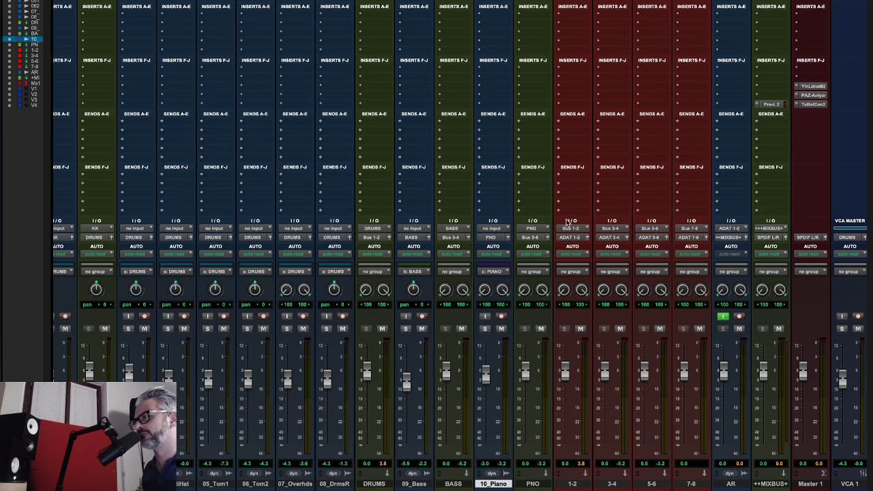
scroll(569, 223, right, 5)
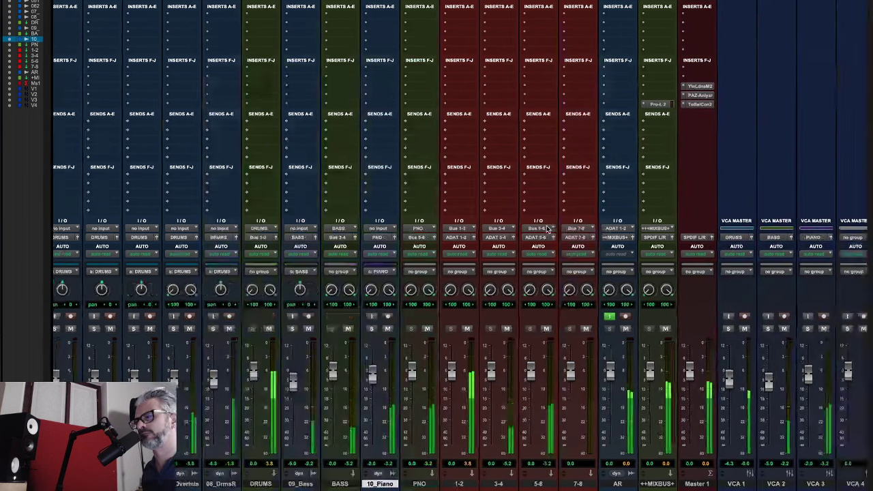
scroll(547, 228, left, 4)
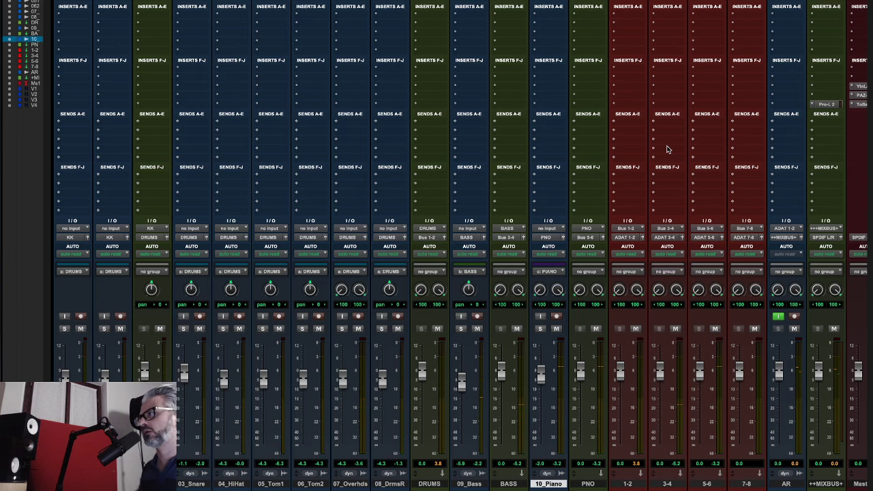
scroll(667, 149, right, 5)
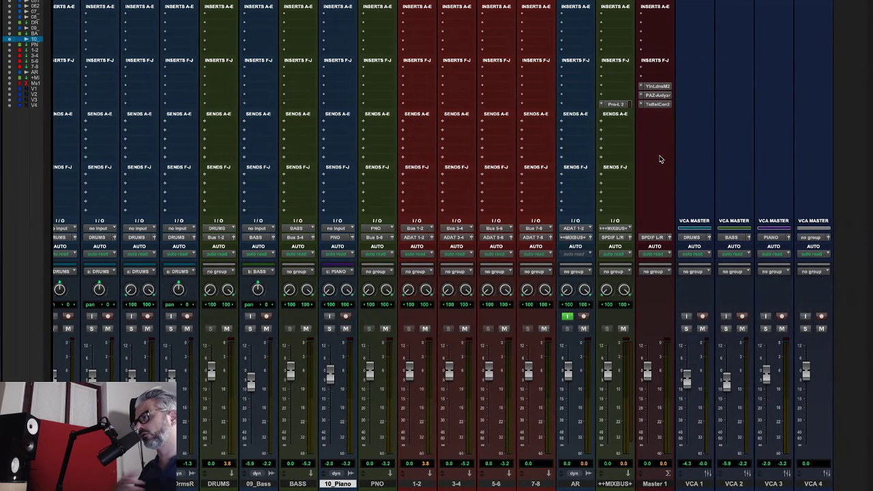
scroll(701, 142, left, 1)
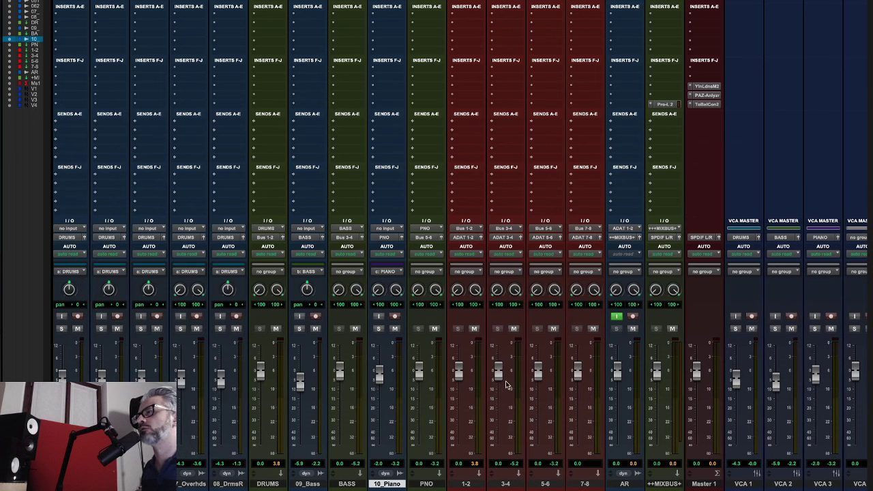
scroll(585, 341, left, 1)
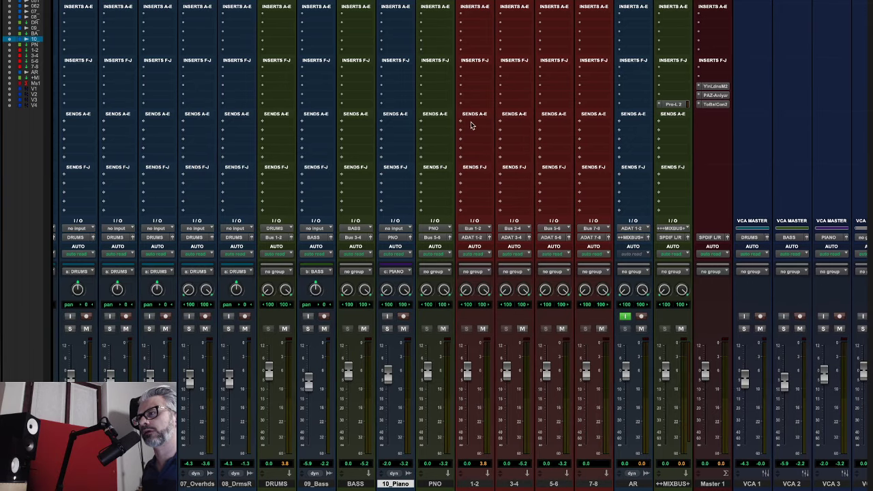
- Create a stereo aux input track named REV 01 from a new send on the PNO submix, then select PNO
click(445, 120)
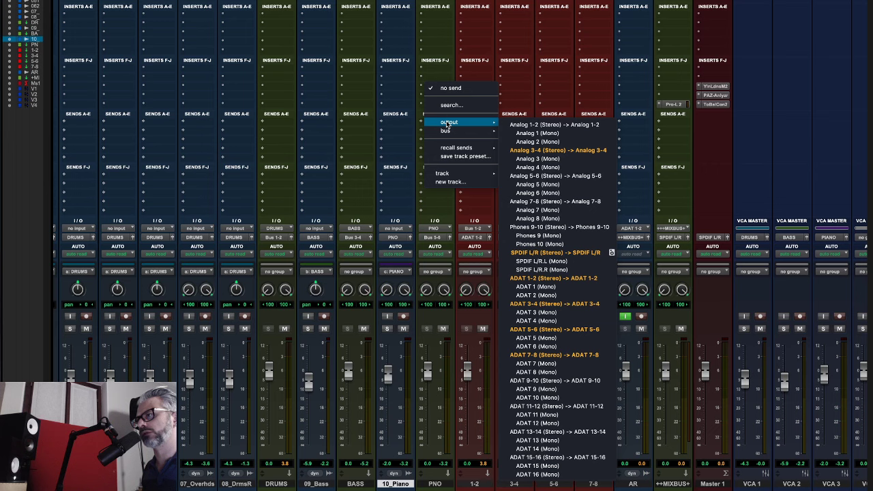
click(463, 184)
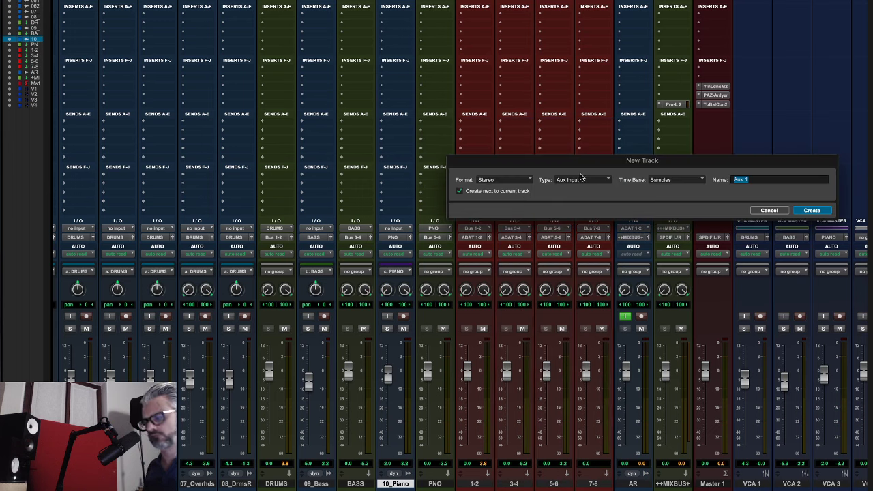
text(REV 01)
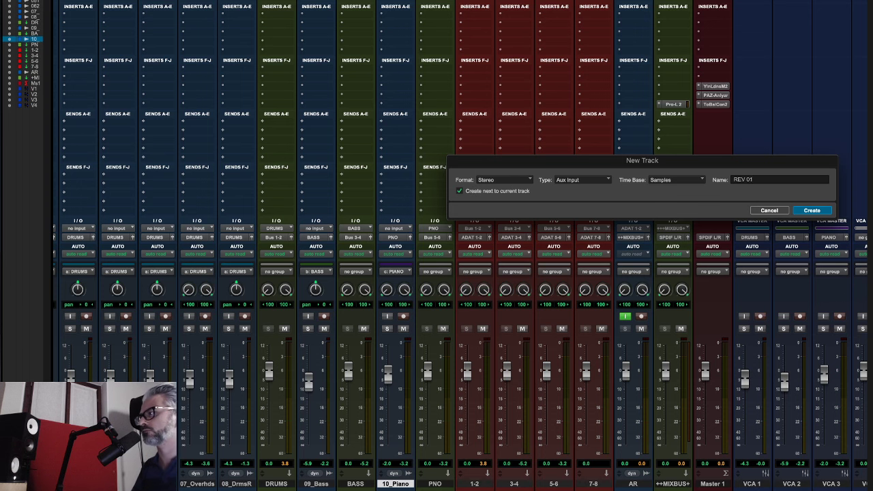
key(Return)
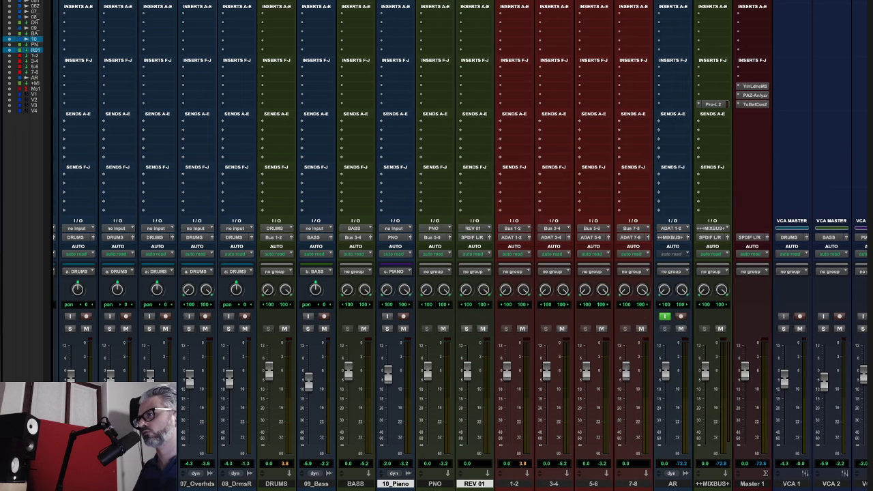
click(425, 487)
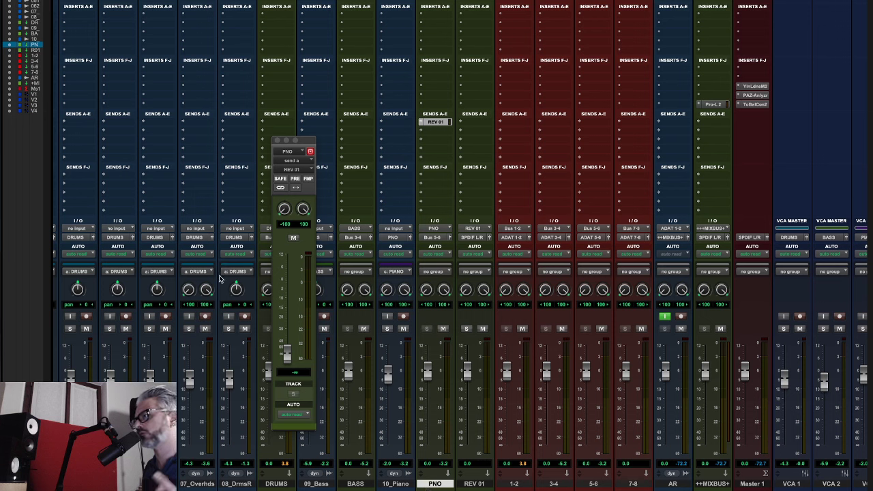
- Route the REV 01 track's output to Bus 7-8 (Stereo)
click(477, 19)
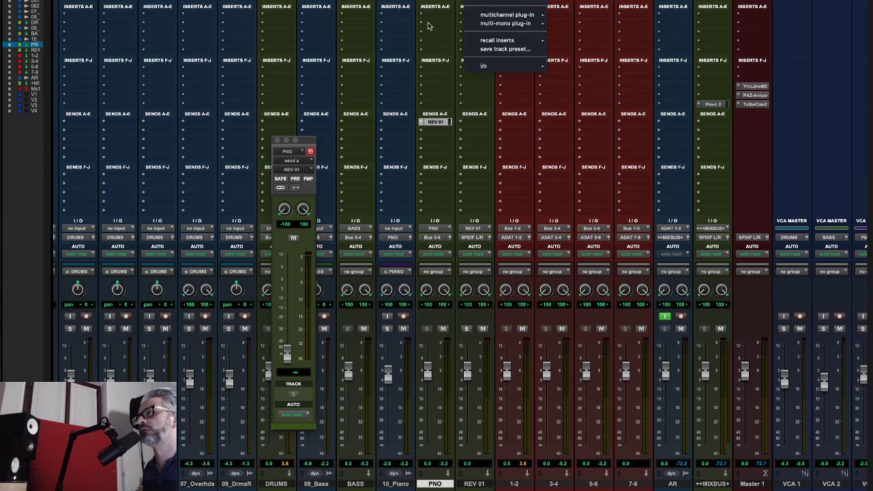
click(447, 39)
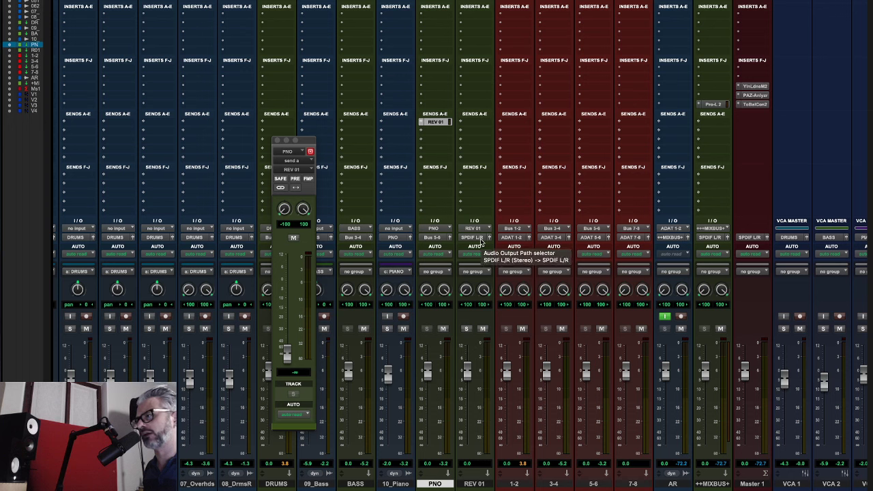
click(478, 240)
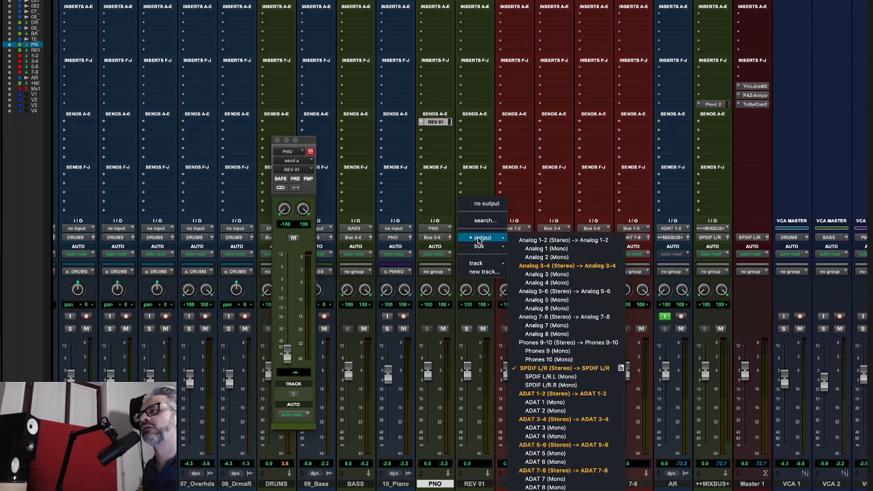
mouse_move(501, 250)
mouse_move(545, 249)
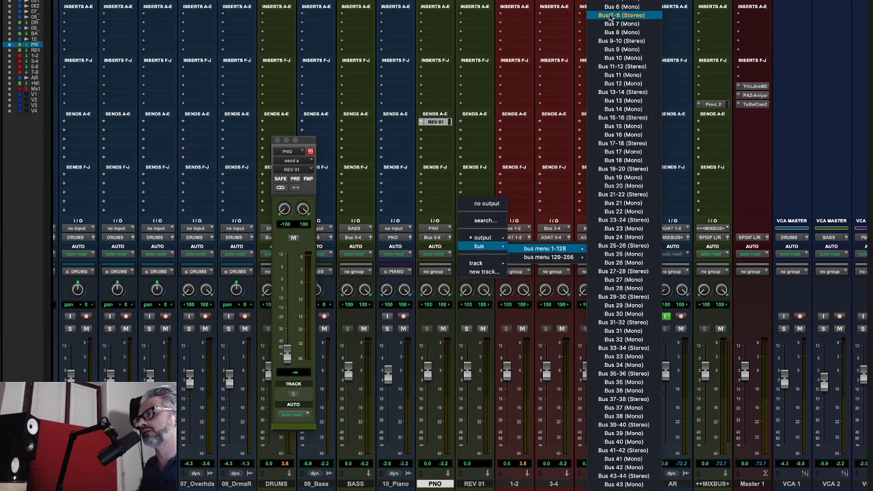
key(Escape)
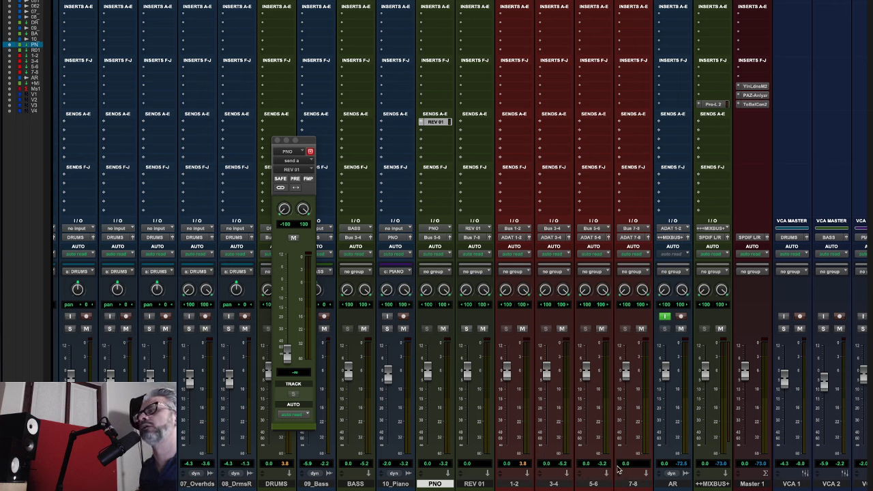
- Insert the stereo REmatrix reverb on the REV 01 track and move its window fully into view
click(479, 23)
click(485, 8)
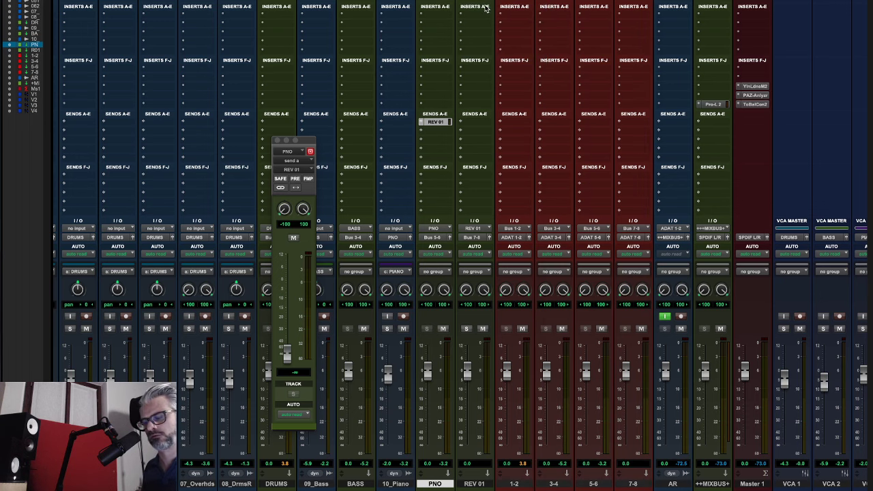
click(483, 13)
text(rema)
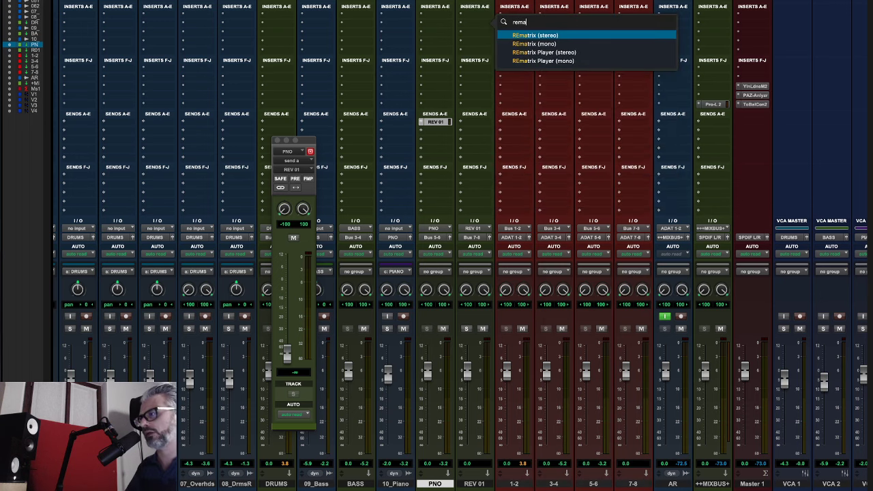
click(560, 38)
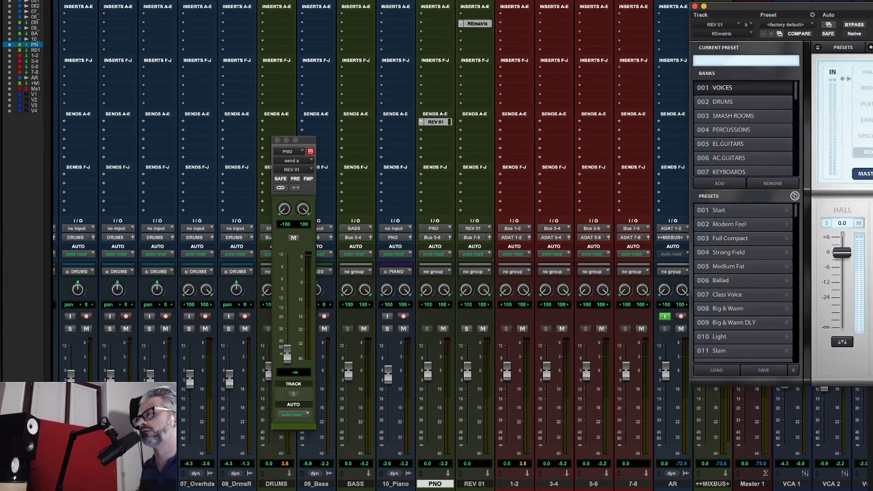
drag(869, 7, 568, 155)
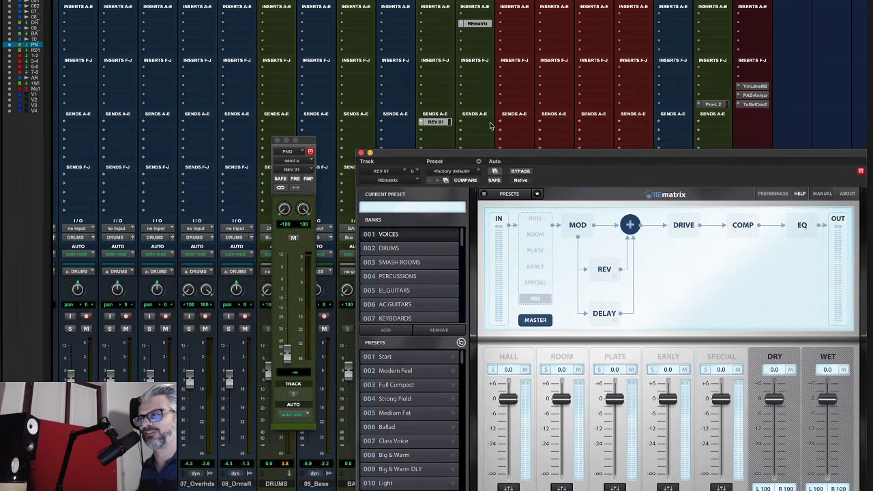
drag(499, 157, 487, 124)
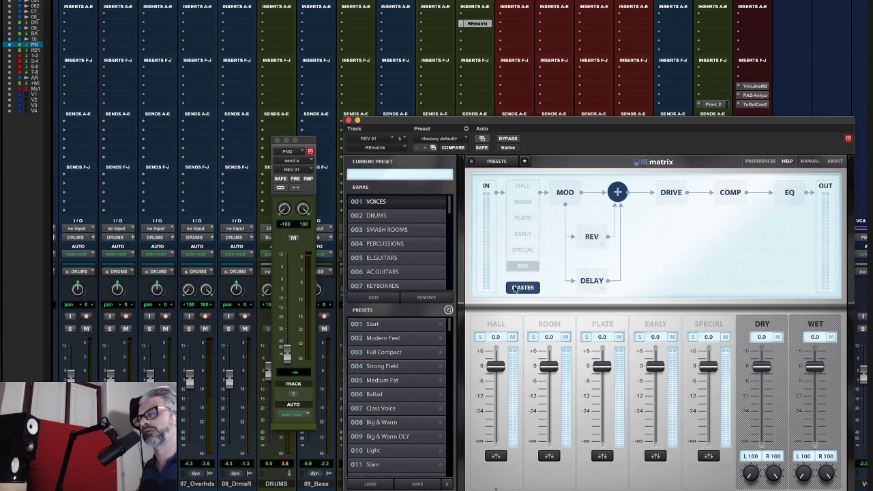
- Load REmatrix's Vintage preset from the MIX PACK #01 bank, and raise the PNO send to REV 01 to about -15.6 dB
drag(451, 213, 448, 261)
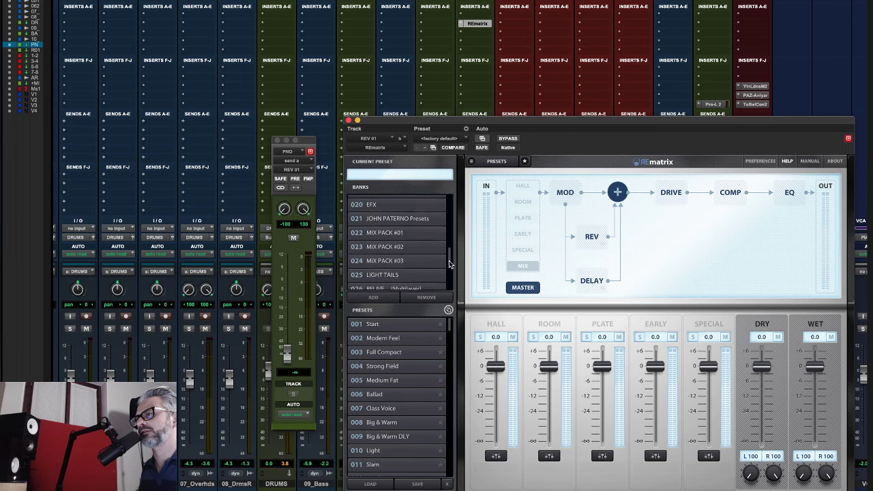
click(422, 238)
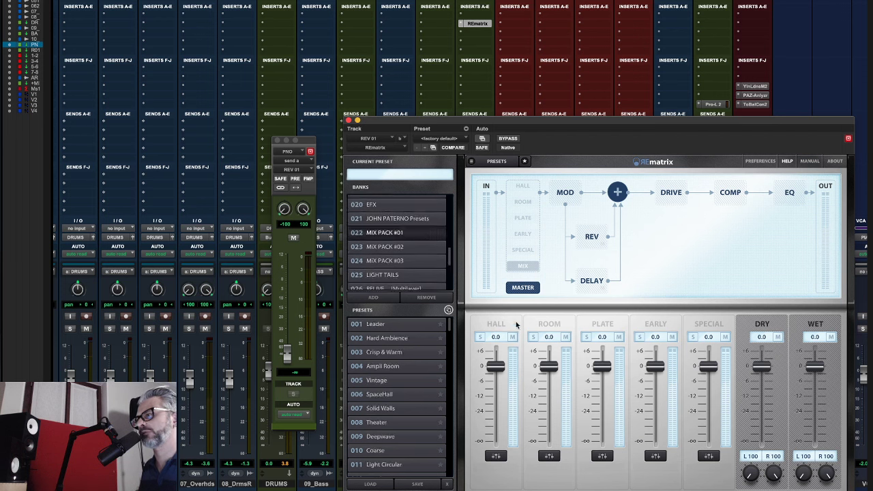
click(398, 380)
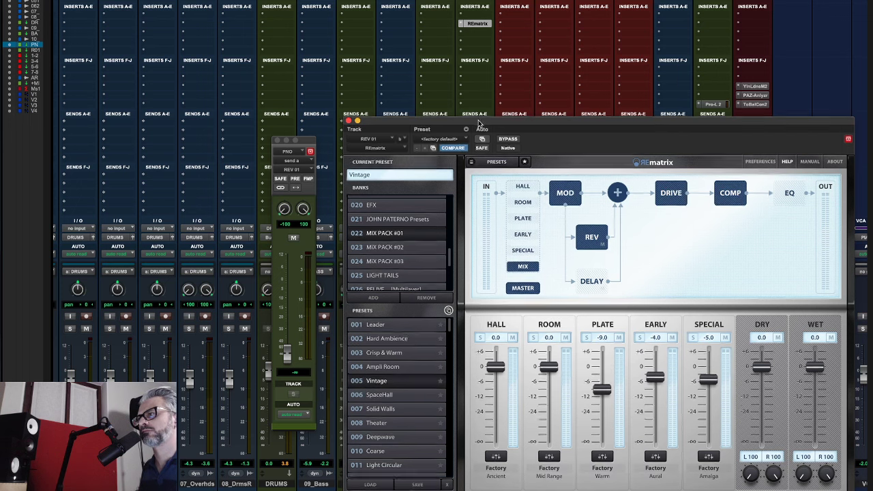
drag(481, 122, 653, 186)
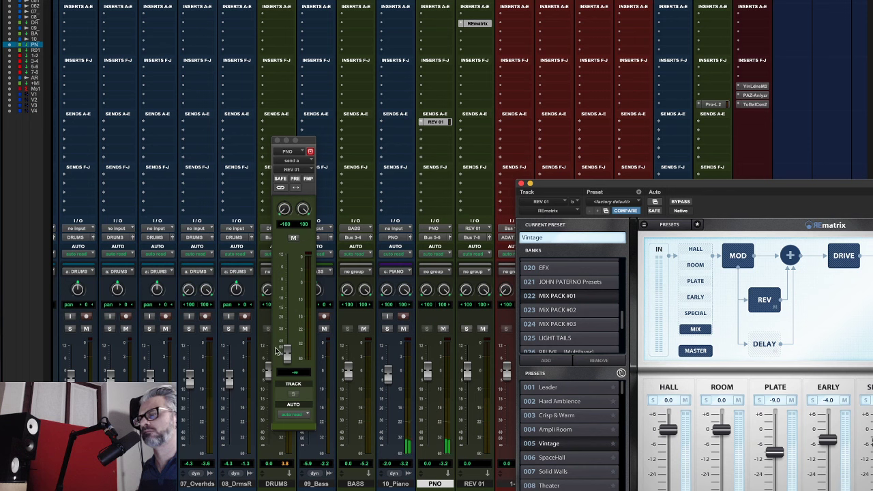
drag(287, 354, 287, 308)
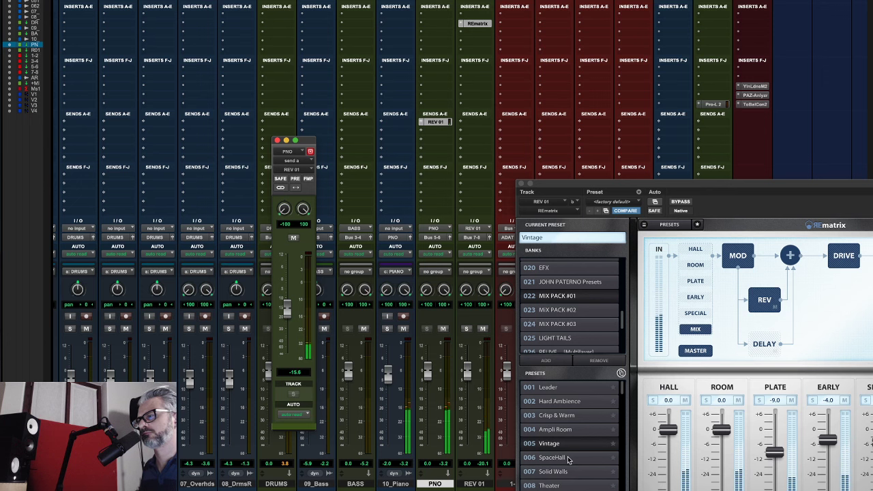
- Raise the Pro-L 2 limiter's gain on the MIX BUS to about +3.9 dB and close its window
click(714, 105)
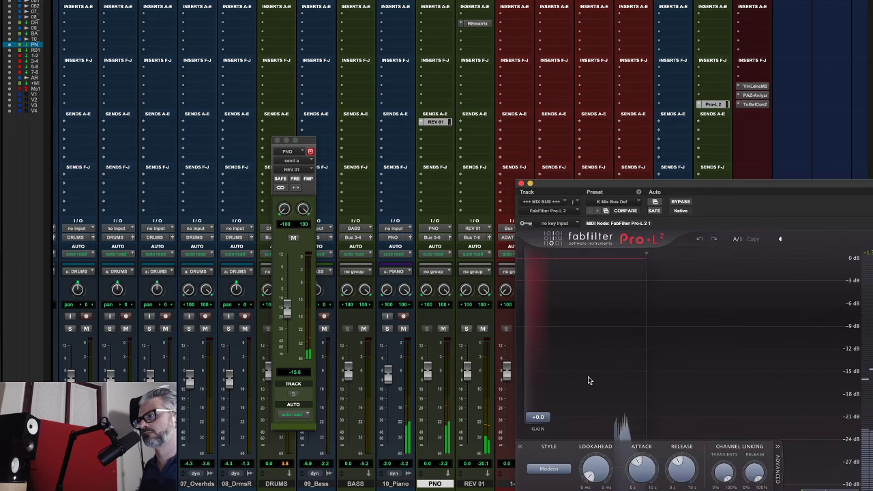
drag(538, 416, 538, 396)
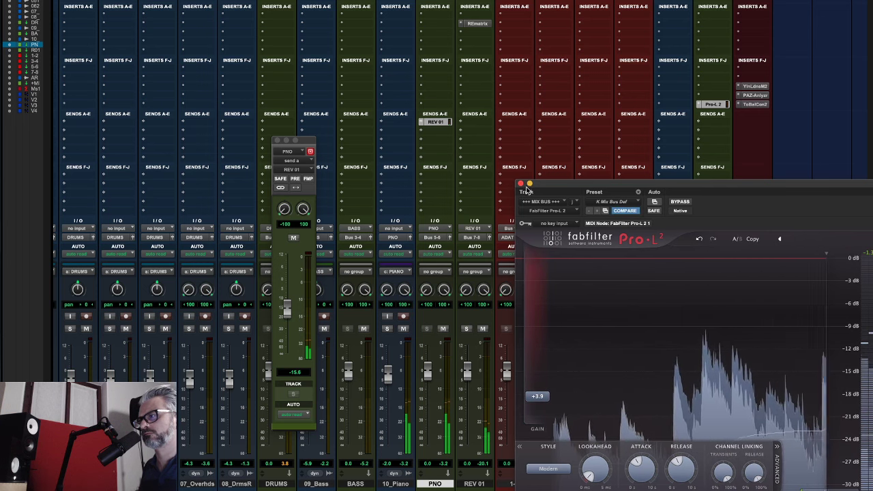
click(521, 183)
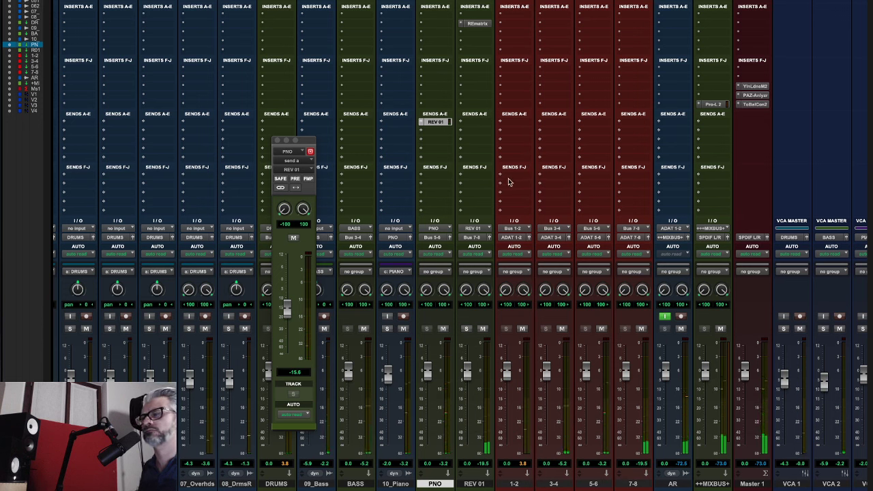
- Reopen REmatrix on the REV 01 track and load the Theater preset
click(475, 25)
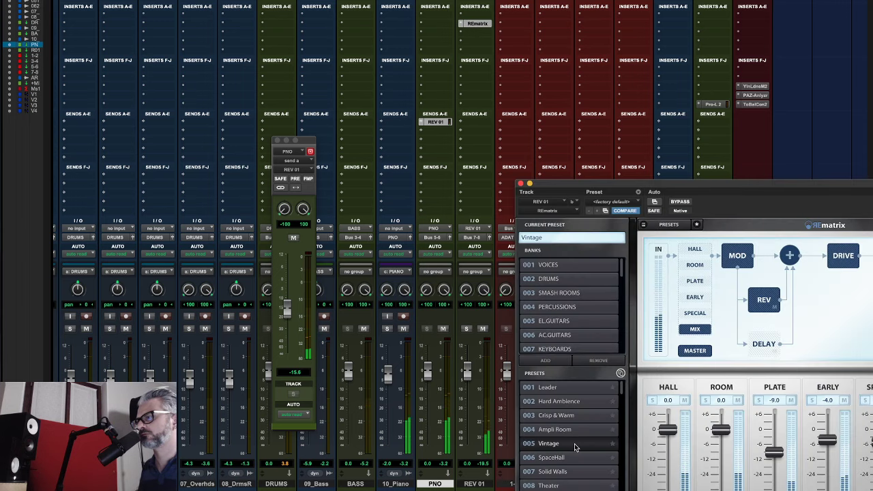
scroll(576, 450, down, 3)
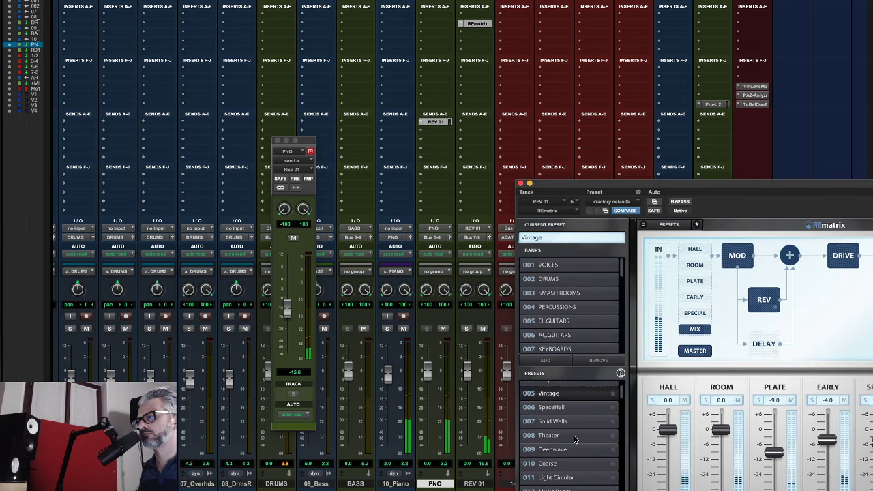
click(573, 435)
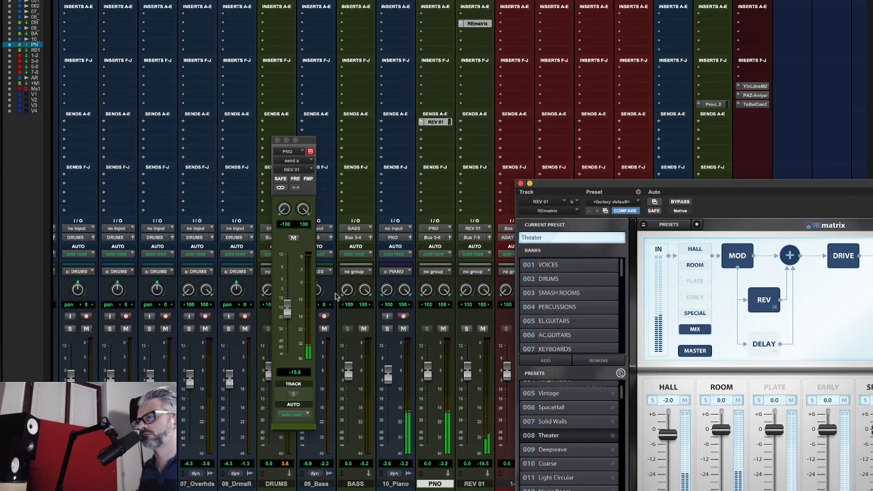
- Solo the 10_Piano track and set the PNO send to REV 01 to about -11.0 dB
drag(287, 312, 286, 302)
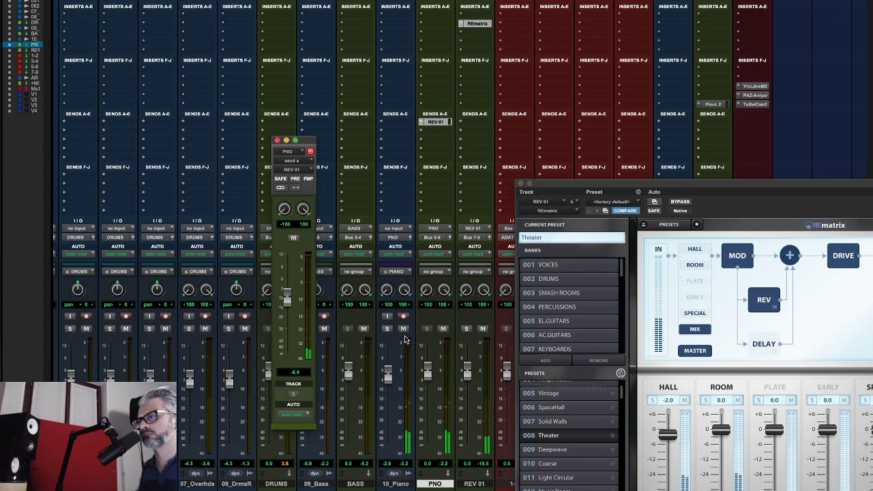
click(386, 330)
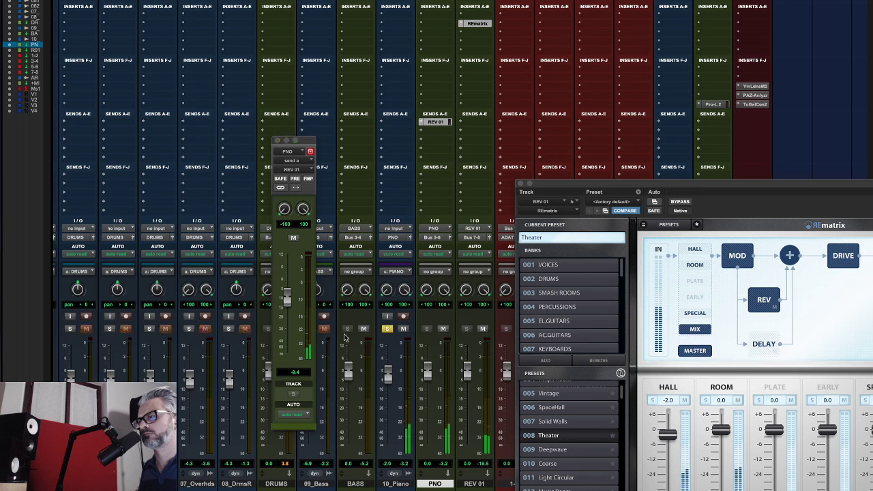
drag(293, 302, 289, 306)
- Change the REmatrix reverb on REV 01 to the Music Room preset
scroll(571, 437, down, 2)
click(570, 432)
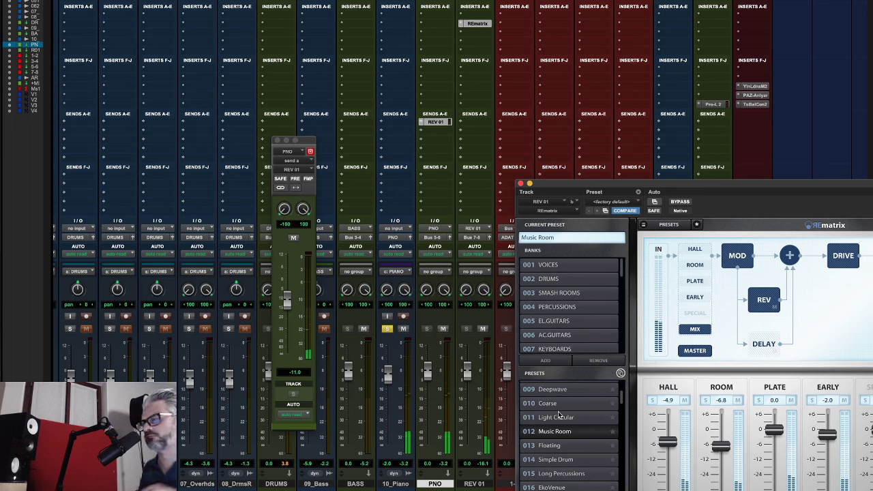
- Compare the piano with and without reverb by repeatedly muting and unmuting the PNO send to REV 01 during playback
scroll(591, 470, down, 1)
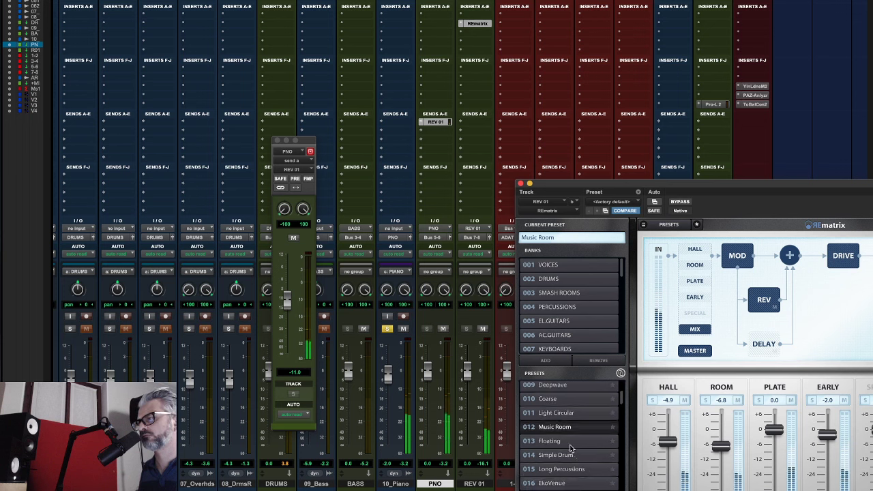
click(292, 239)
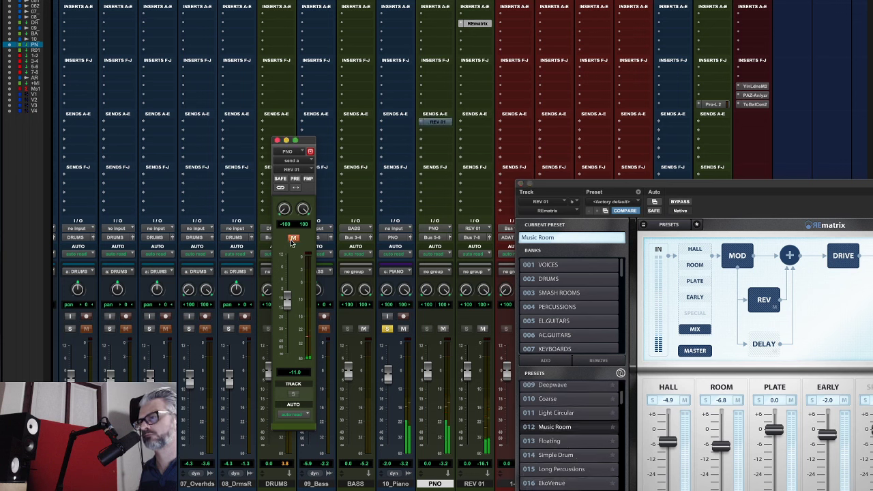
click(292, 239)
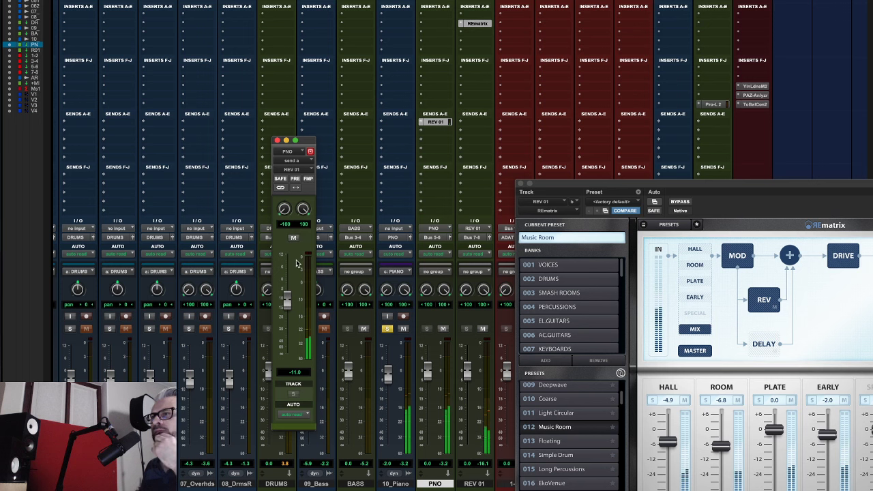
click(293, 238)
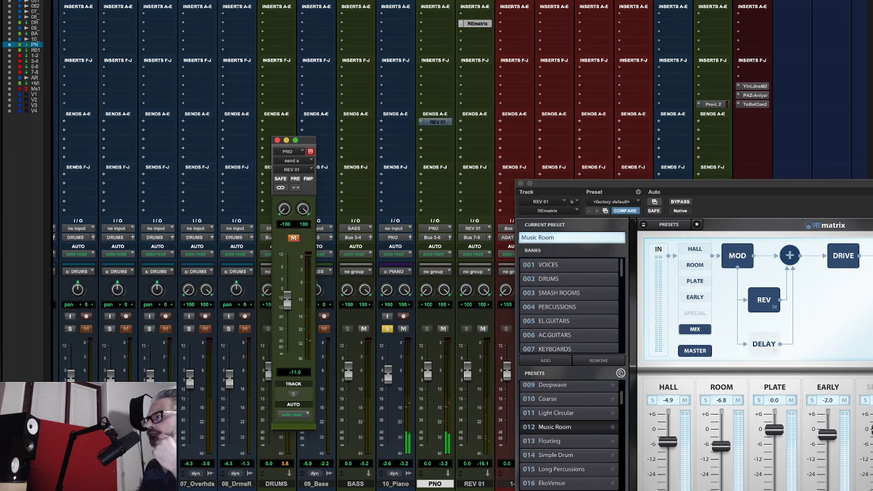
click(813, 415)
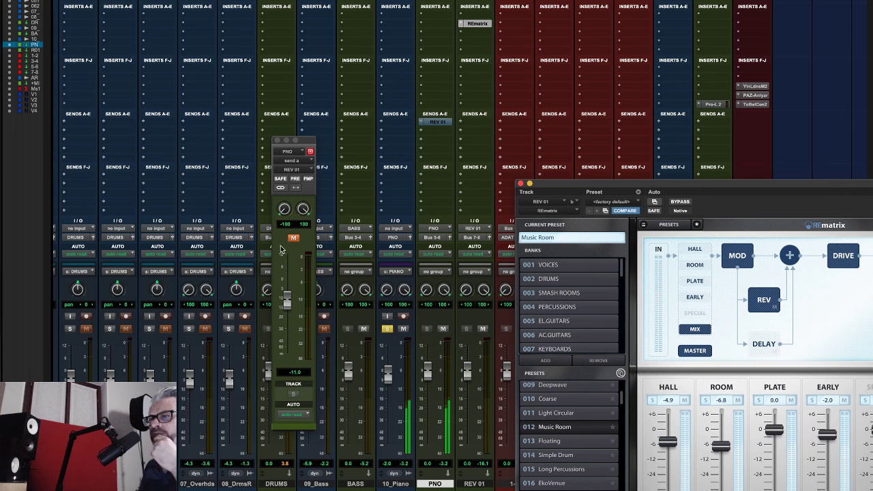
click(293, 237)
- Try the PNO send to REV 01 at about -14.2 dB, and settle its level at about -8.6 dB
mouse_move(289, 300)
mouse_down()
mouse_move(290, 292)
mouse_move(292, 316)
mouse_up()
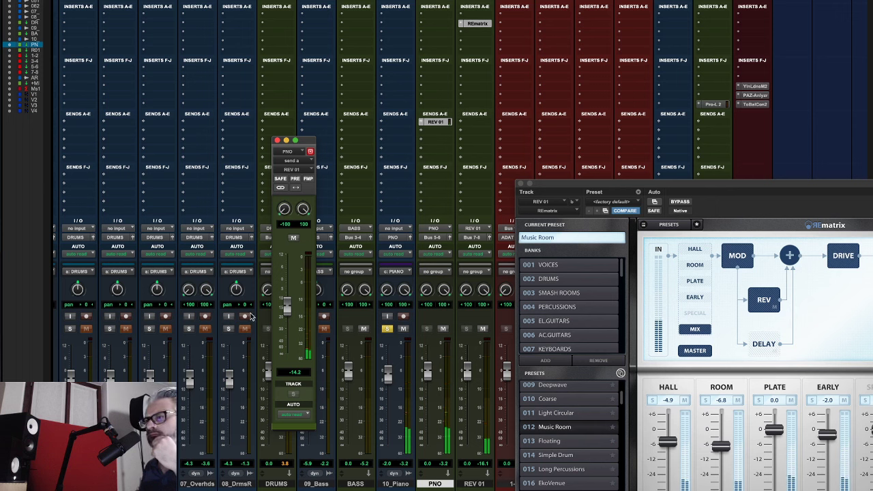
drag(287, 305, 290, 292)
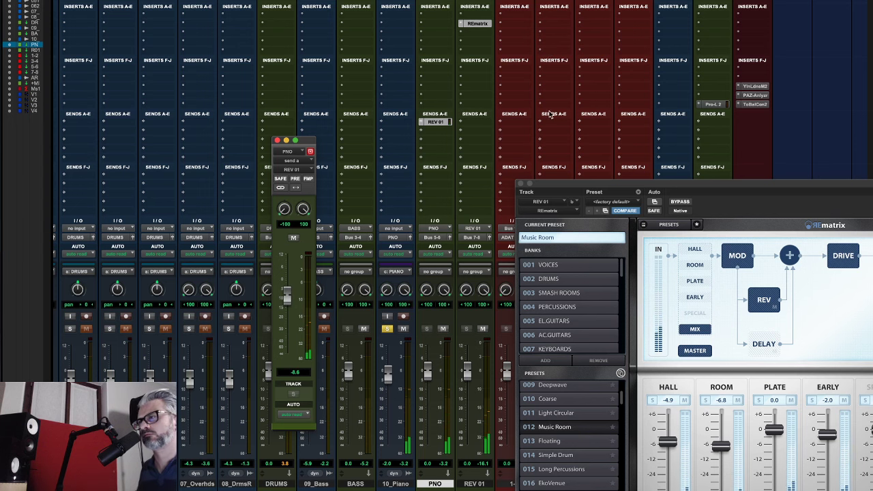
- Move the REmatrix reverb window out of the way over the mixer and close it
drag(651, 185, 475, 163)
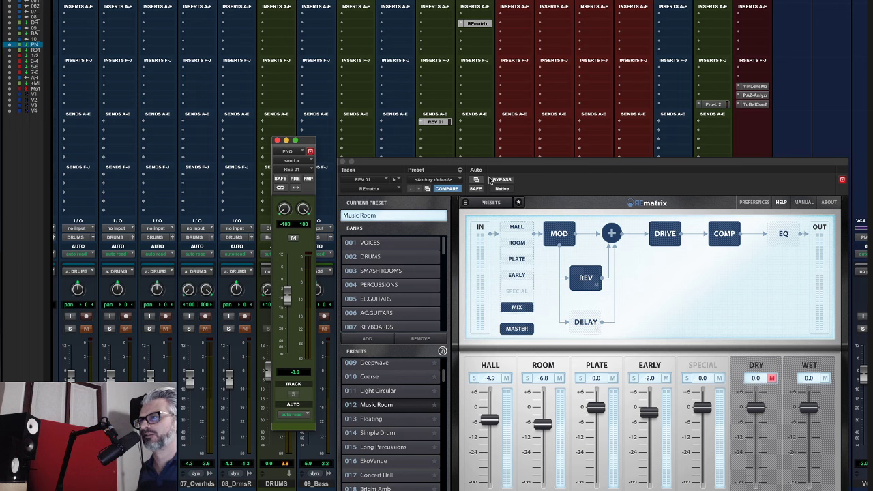
drag(488, 163, 635, 70)
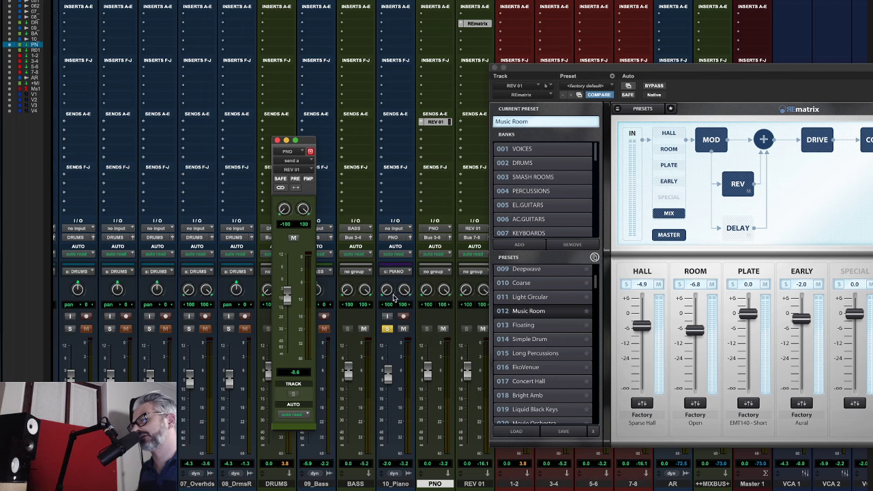
drag(544, 71, 572, 108)
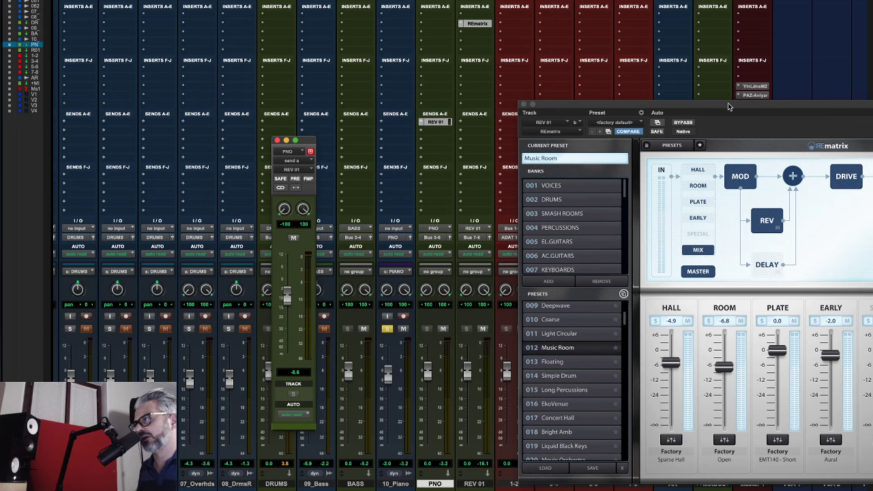
drag(728, 102, 714, 103)
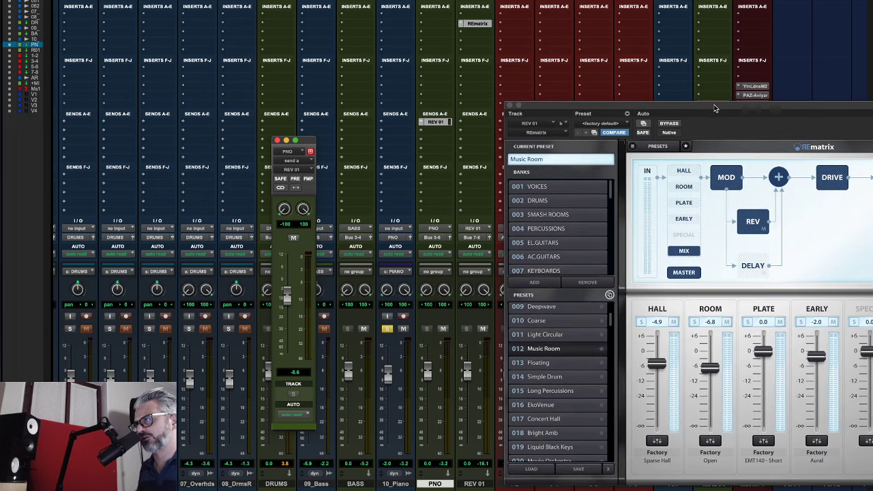
drag(512, 108, 510, 108)
click(505, 105)
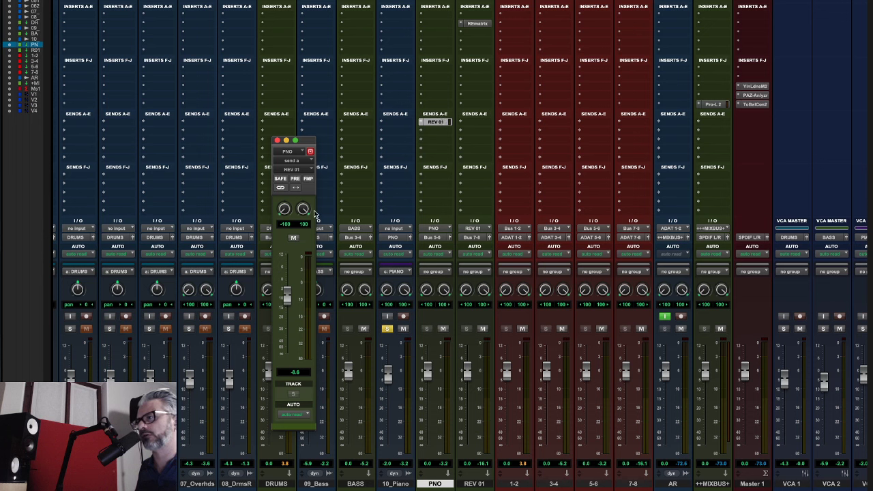
- Turn on Follow Main Pan for the PNO track's REV 01 send and try different pan positions on the track
click(308, 179)
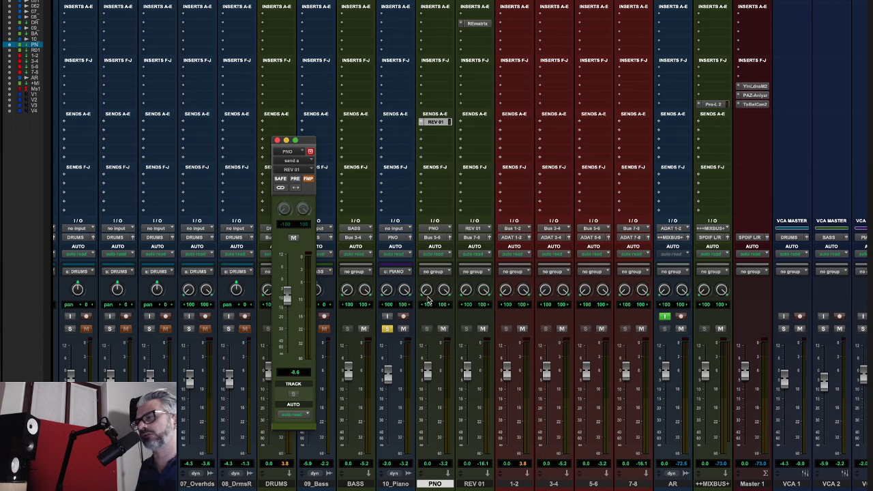
drag(444, 291, 438, 343)
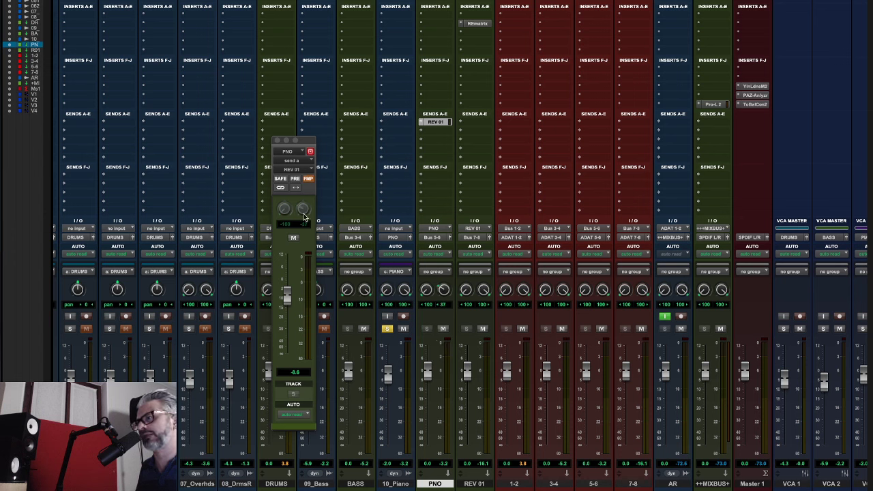
drag(444, 303, 427, 267)
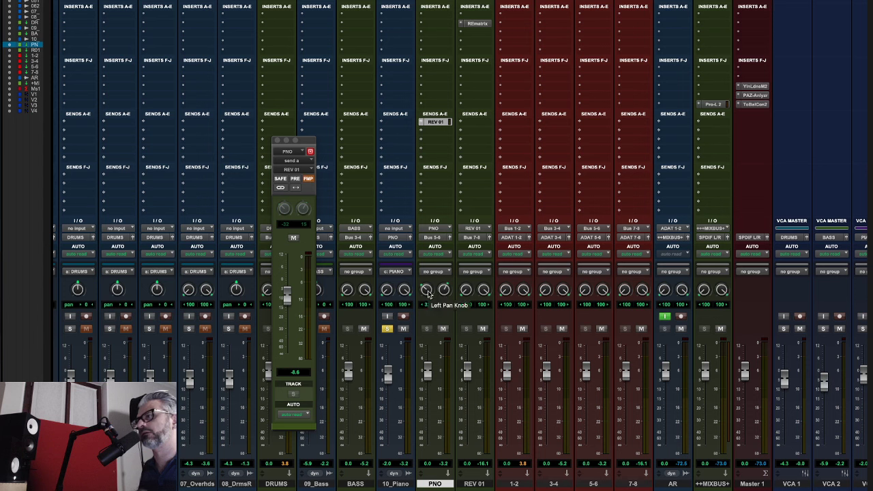
- Reset the PNO track's pan to fully left and right (100/100) and close its send window
alt+click(428, 293)
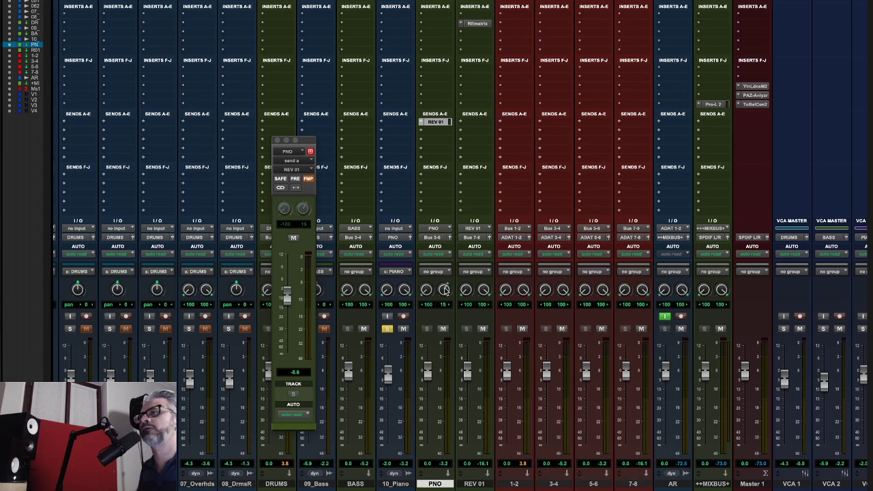
alt+click(444, 290)
click(277, 141)
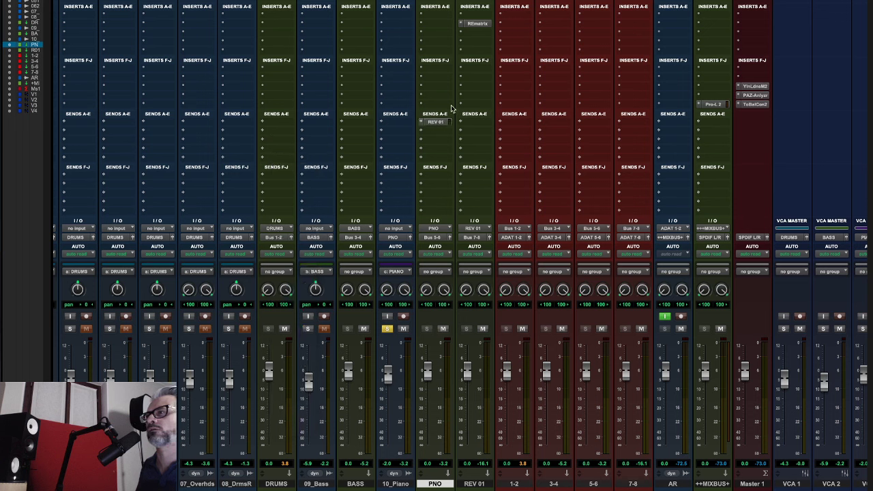
- Copy the PNO track's REV 01 send to the BASS and DRUMS tracks and take 10_Piano out of solo
drag(439, 124, 291, 124)
scroll(515, 133, left, 1)
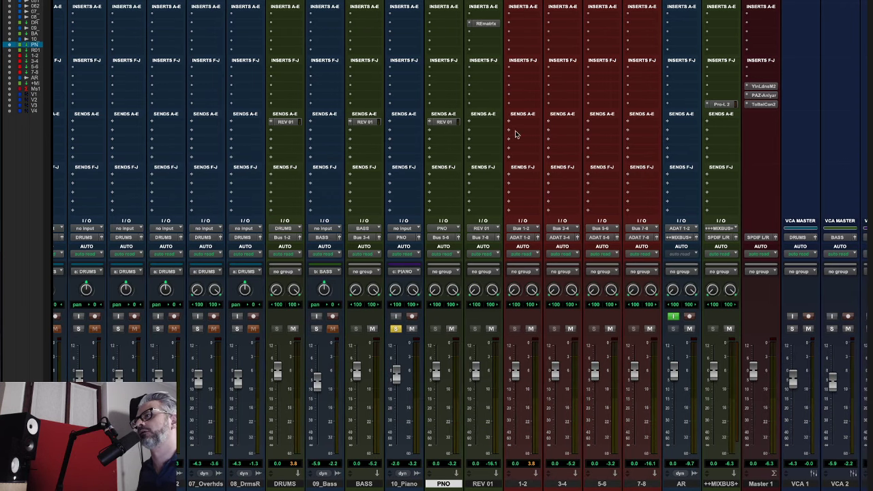
click(394, 330)
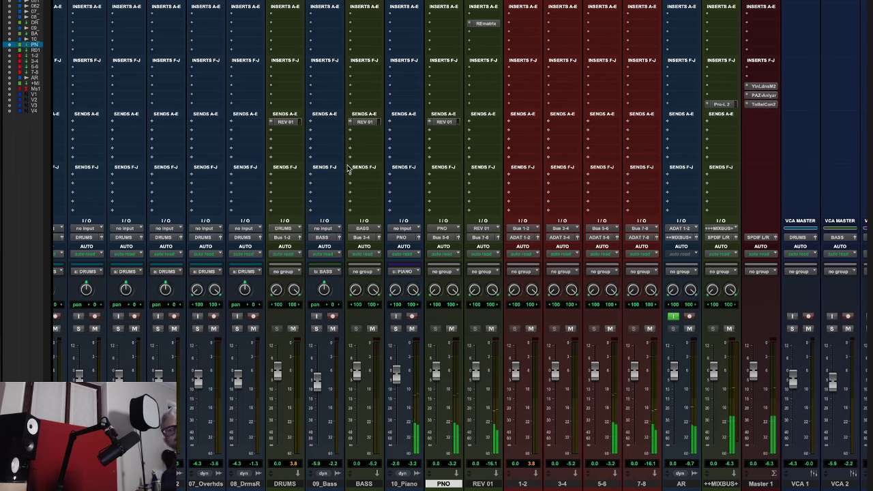
key(super+Tab)
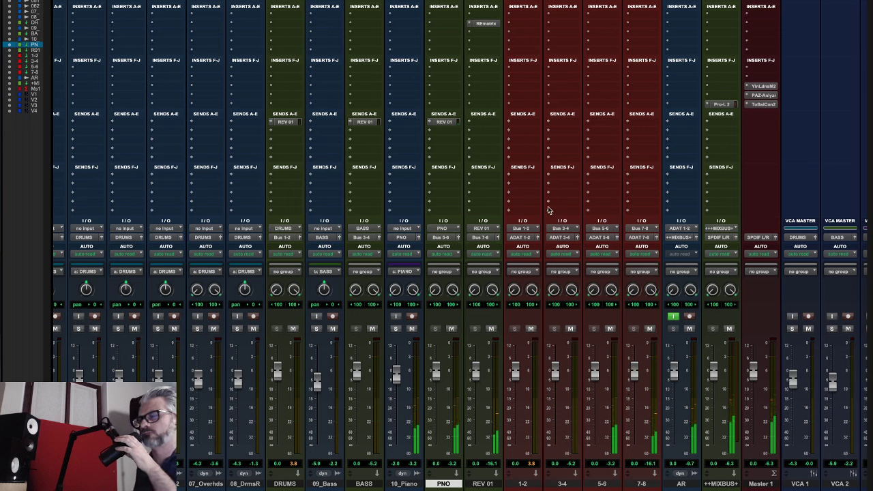
- Lower the REV 01 send levels to -10.2 dB on PNO and -18.5 dB on BASS
click(444, 121)
drag(287, 293, 286, 298)
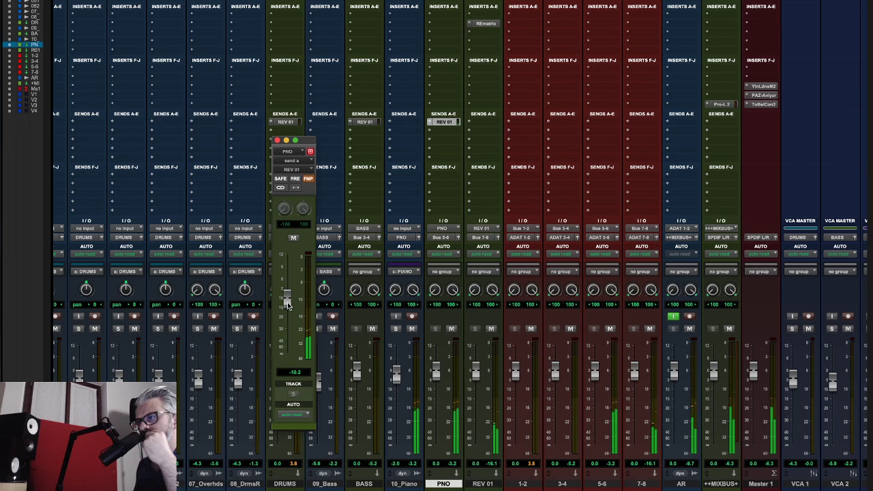
click(364, 121)
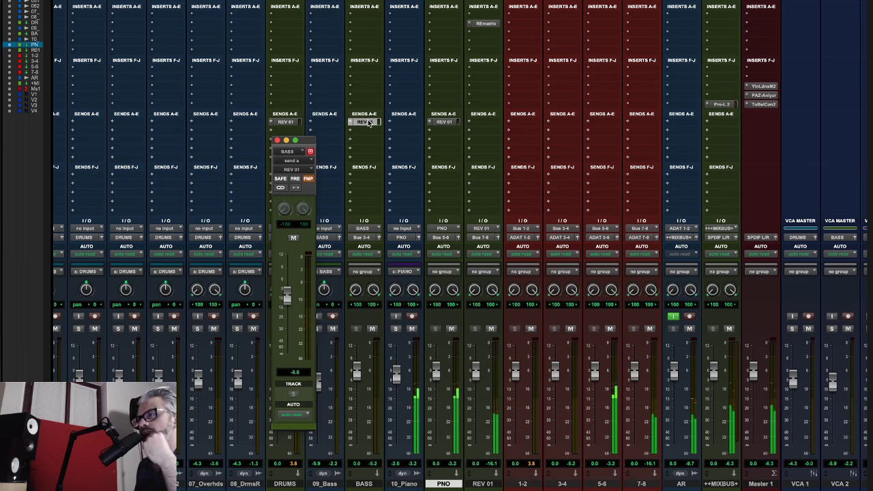
drag(285, 308, 287, 326)
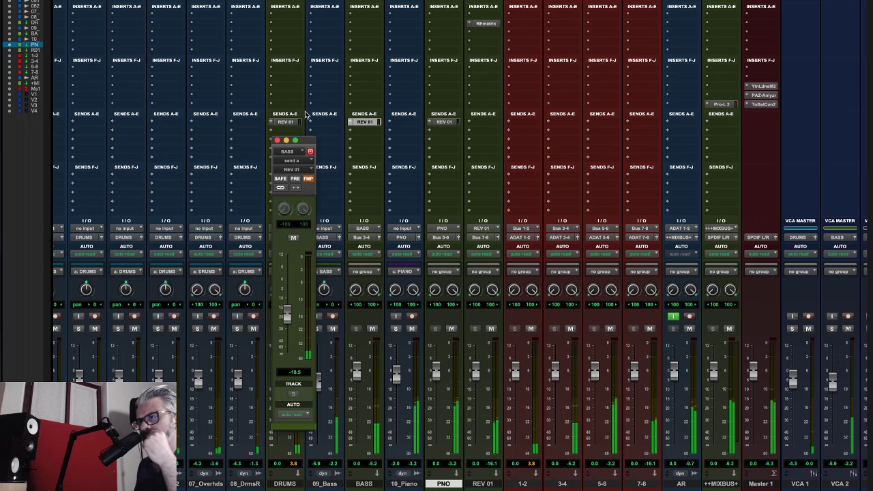
click(433, 123)
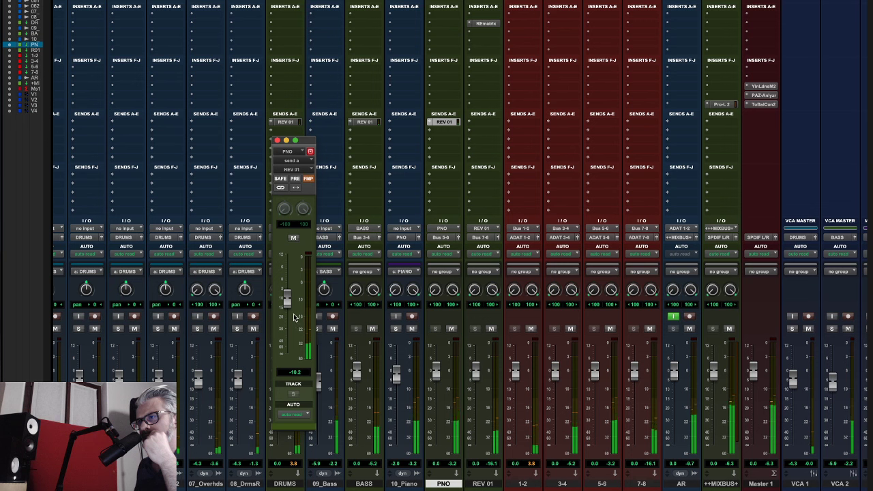
click(278, 141)
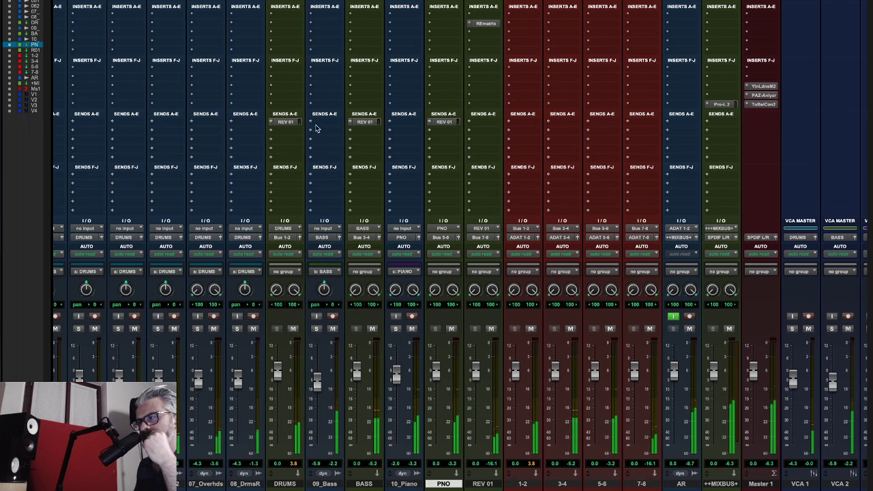
- Set the REmatrix compressor on REV 01 to 51.4% sustain and 293 ms release
click(486, 24)
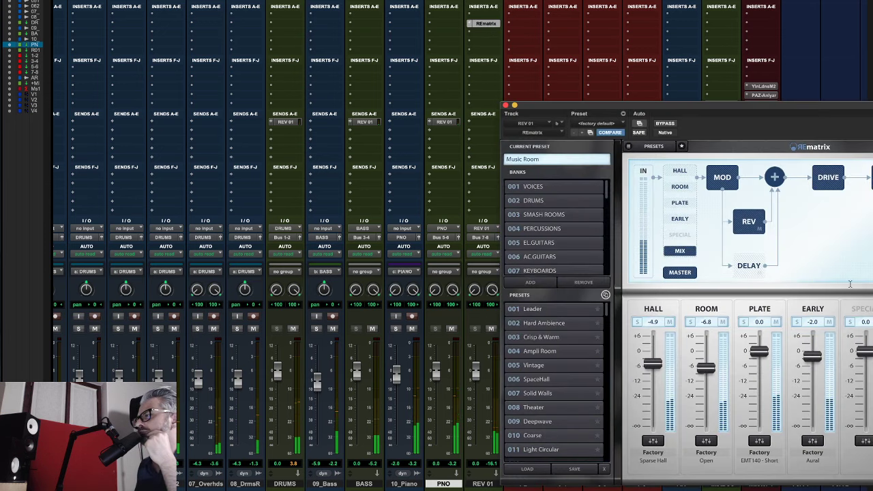
mouse_move(846, 242)
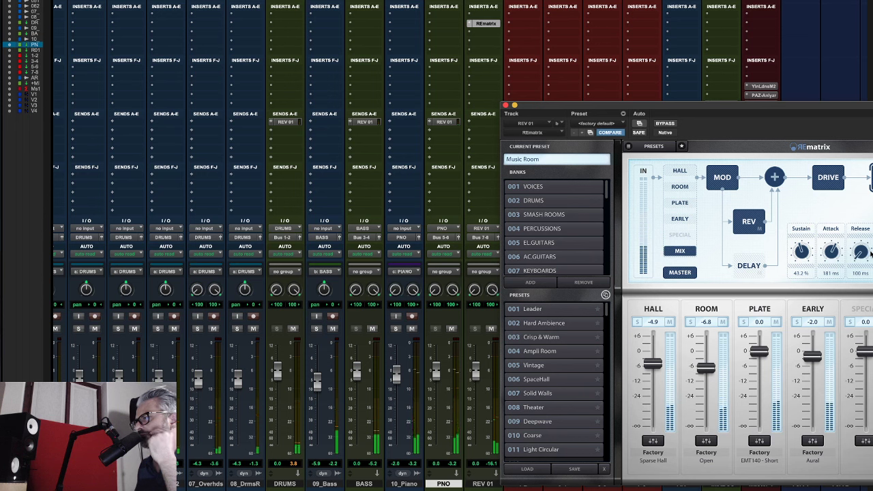
drag(805, 253, 808, 243)
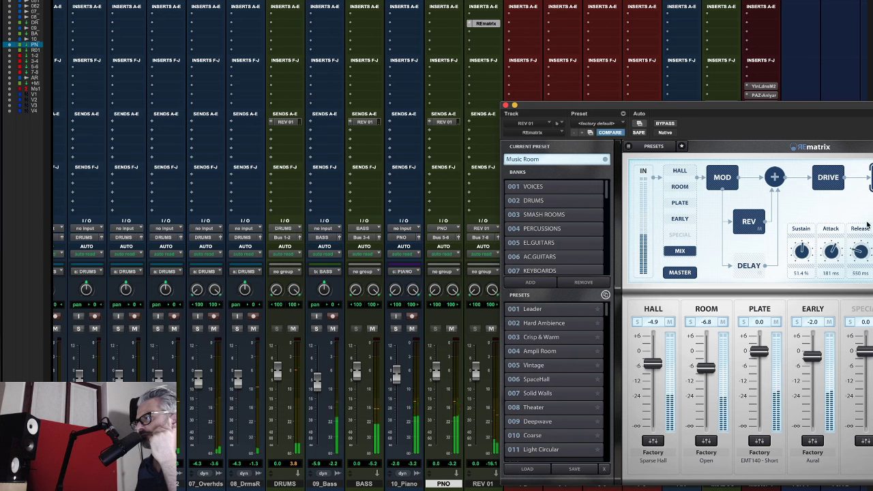
drag(861, 252, 869, 212)
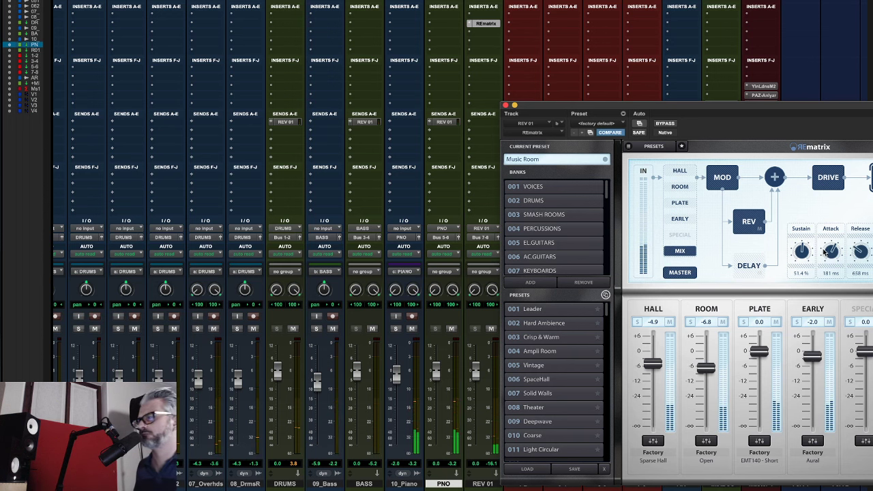
drag(860, 252, 857, 274)
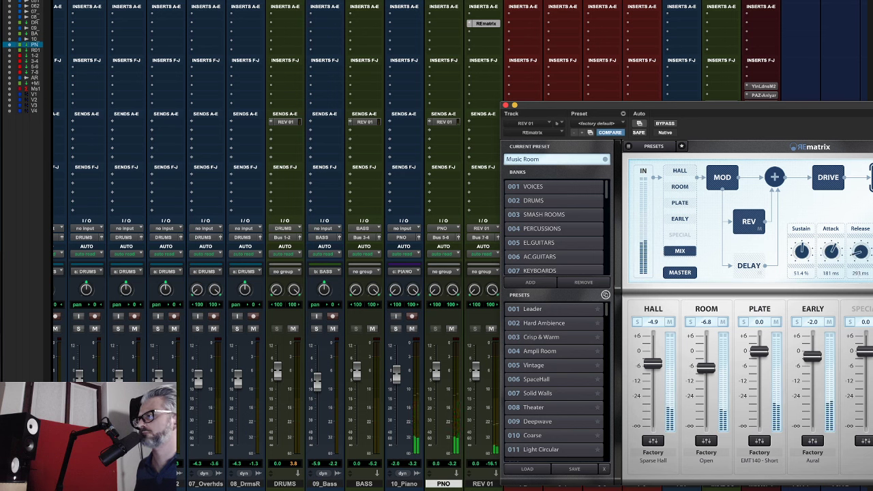
click(503, 106)
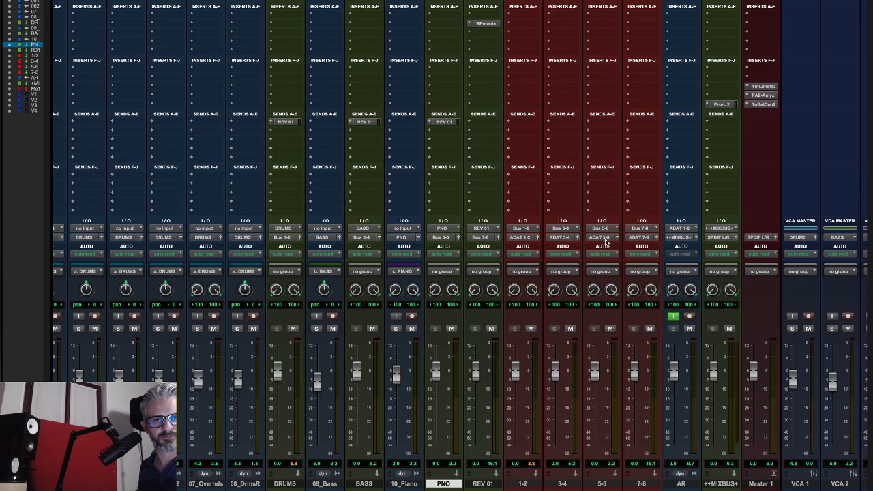
- Take a brief look at the REmatrix plug-in on the REV 01 track
key(space)
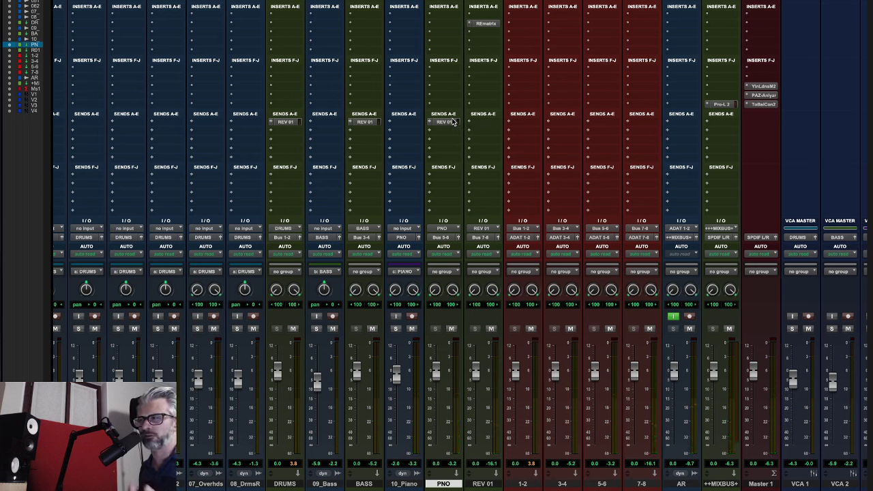
click(477, 28)
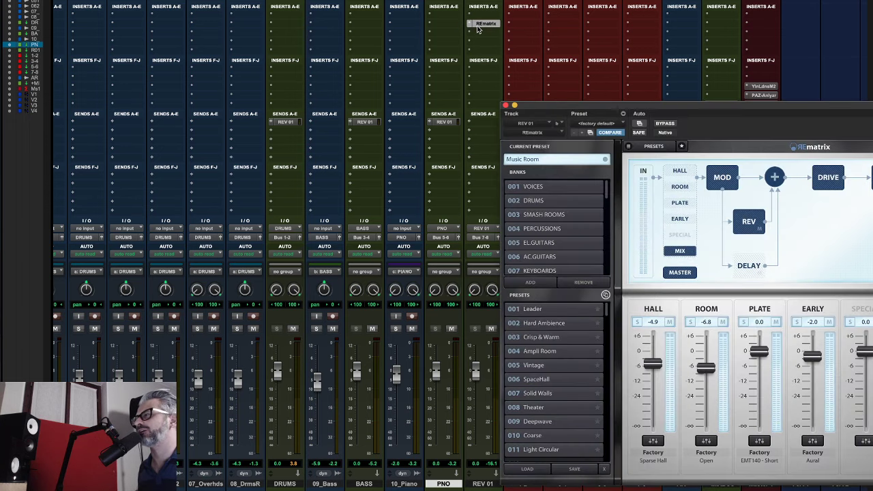
click(478, 27)
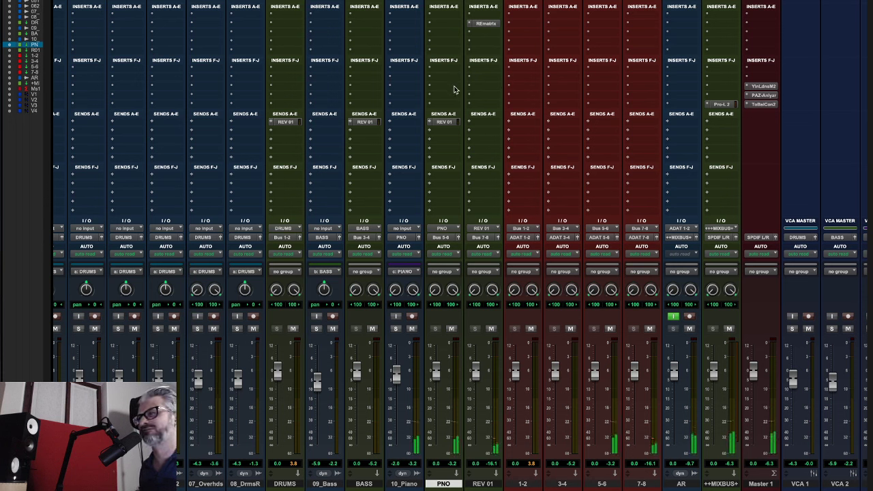
- Insert FabFilter Pro-Q 3 (stereo) in insert slot C of the 10_Piano track and place its window in full view
click(403, 33)
click(422, 15)
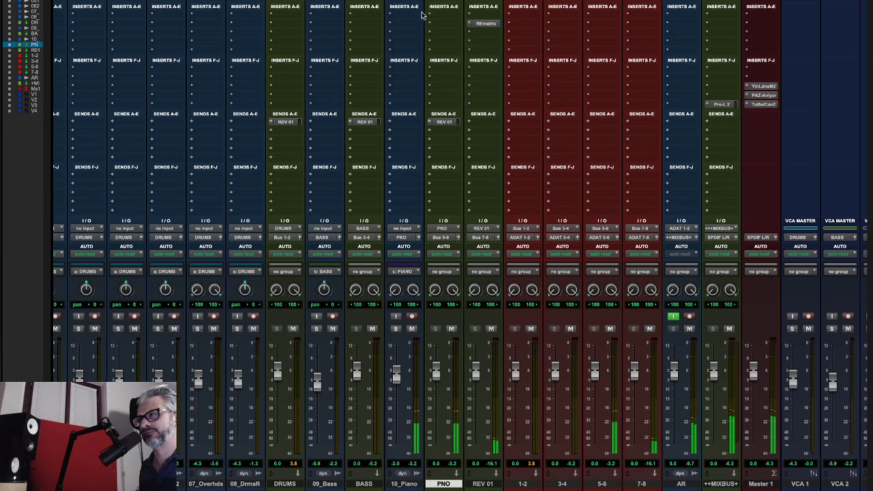
text(q 3)
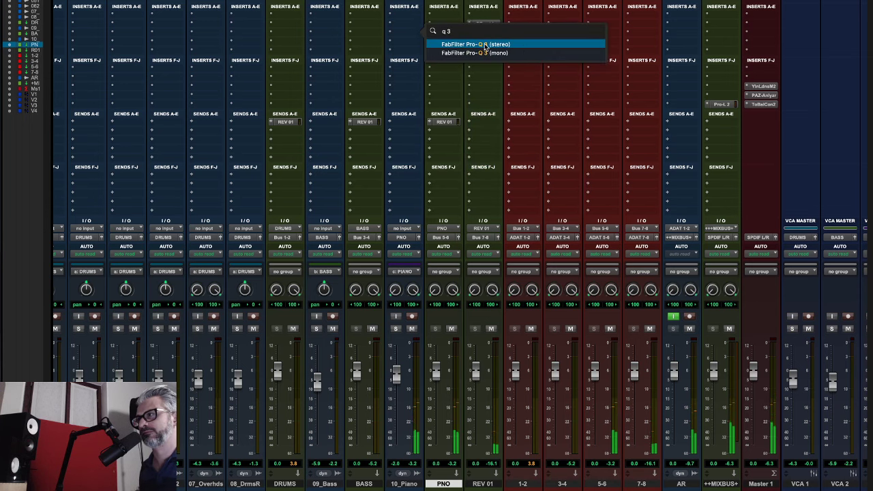
click(475, 45)
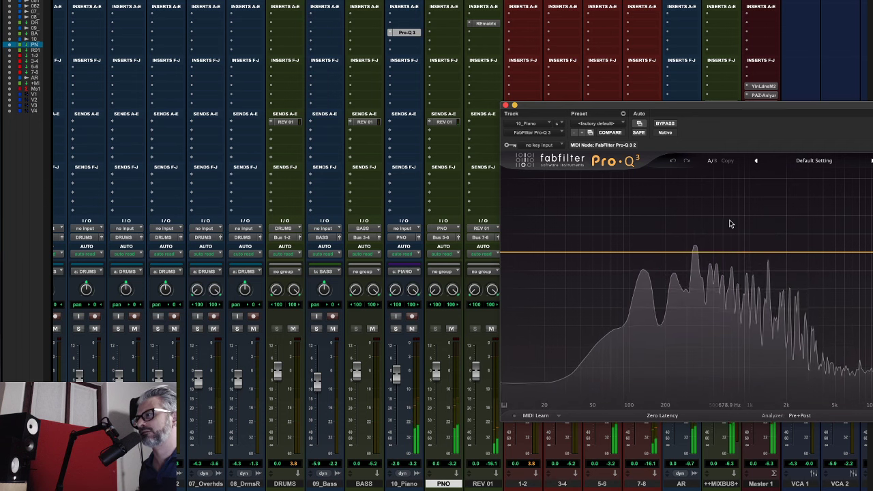
drag(687, 113, 461, 114)
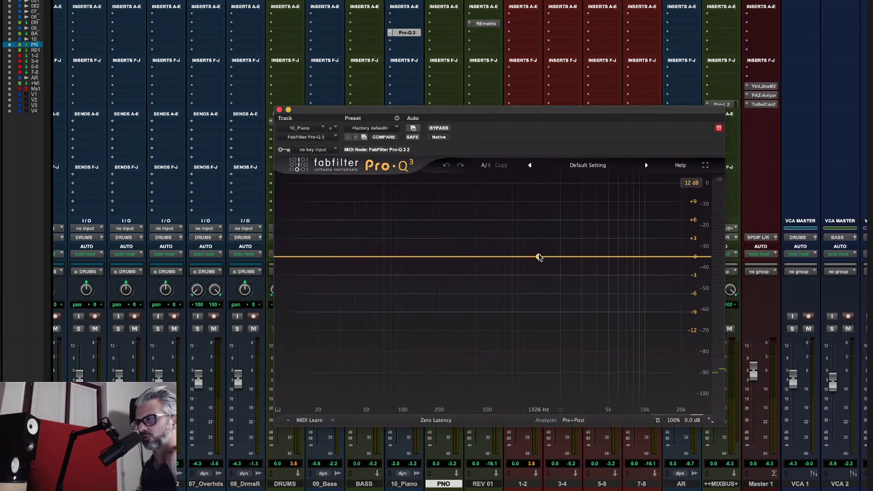
- During playback, add a bell cut to the piano EQ at about 1760 Hz with -4.22 dB gain and Q 2.186
key(space)
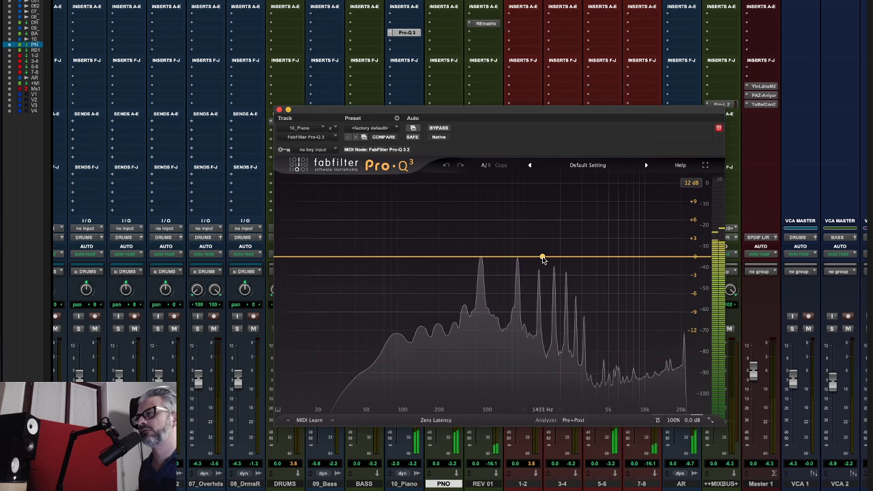
drag(542, 257, 554, 285)
scroll(553, 285, up, 5)
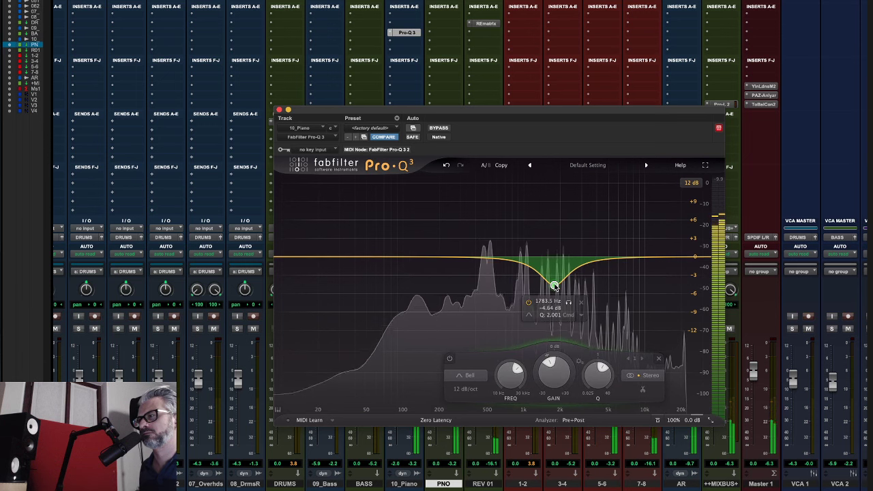
scroll(553, 285, up, 2)
drag(553, 285, 553, 282)
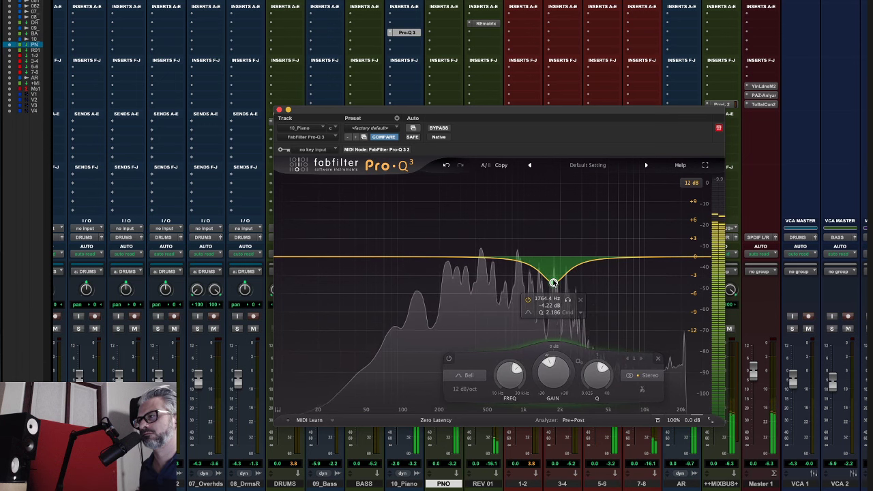
- Add a second, narrowed bell cut of about 4 dB just below 500 Hz in the piano EQ
drag(466, 260, 484, 320)
scroll(464, 286, up, 10)
drag(485, 291, 482, 282)
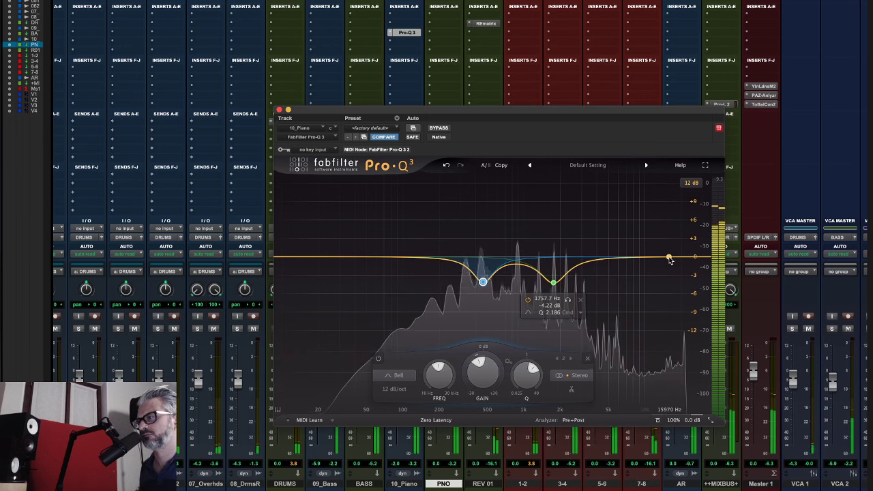
- Add a +1.96 dB high shelf at about 3600 Hz, a 12 dB/oct high cut, and a +1.12 dB bell at 168 Hz to the piano EQ
drag(654, 257, 591, 250)
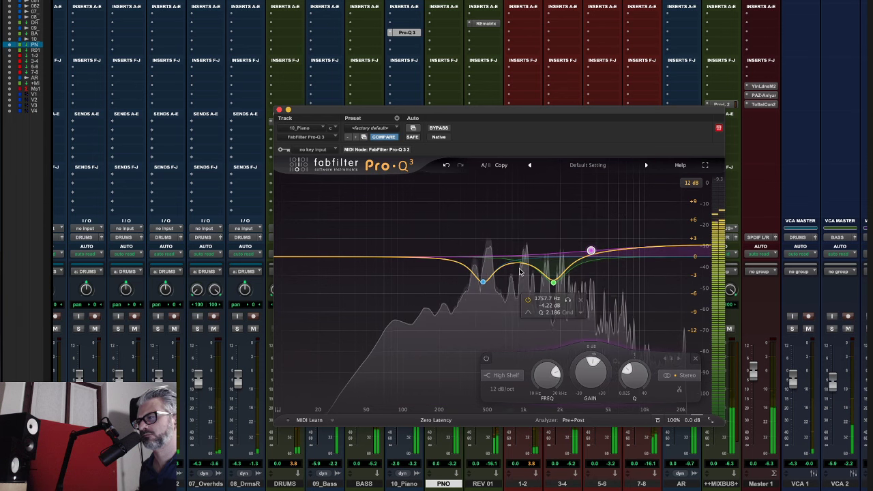
drag(704, 248, 652, 255)
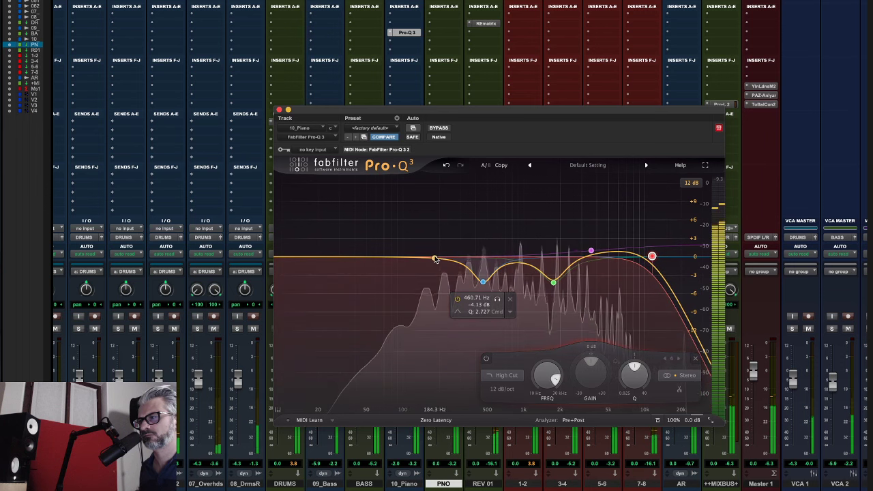
drag(434, 260, 429, 249)
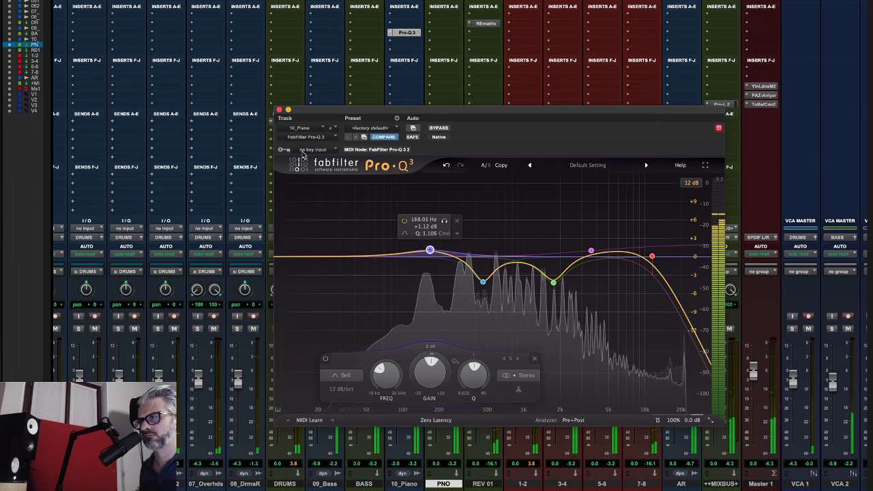
- Close the piano EQ and lower the 09_Bass fader to -9.1 dB
key(super+w)
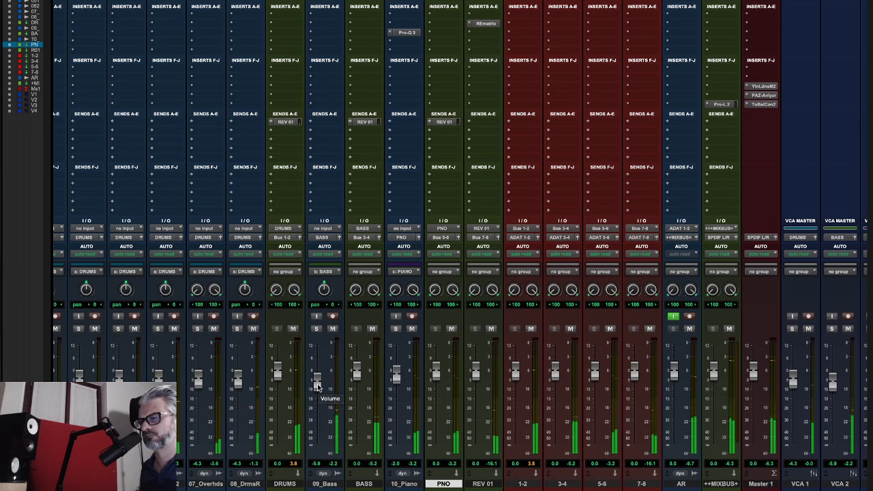
drag(317, 386, 317, 394)
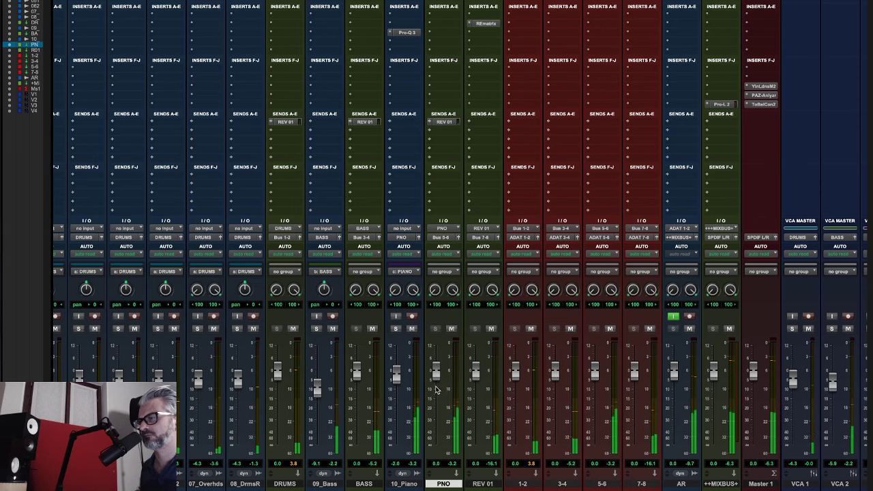
- Reopen the piano EQ, turn the low bell into a -1.07 dB cut at 165.70 Hz, and compare the sound with the EQ bypassed
click(407, 32)
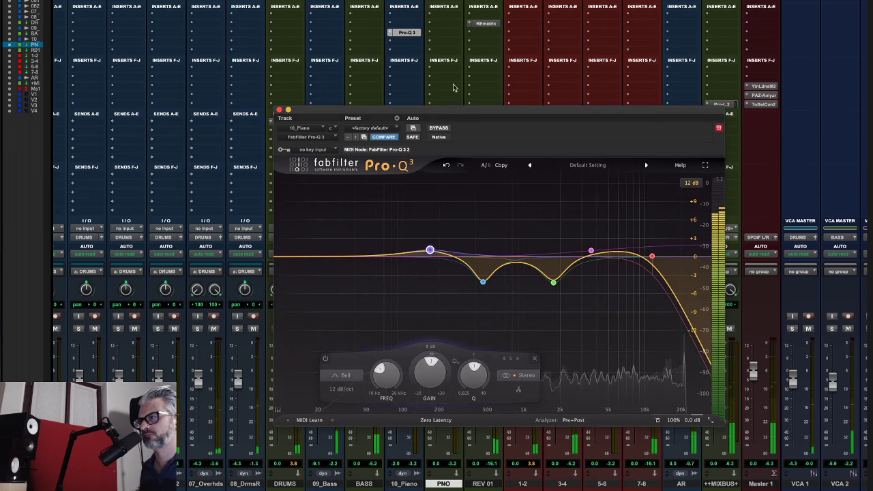
drag(430, 250, 429, 264)
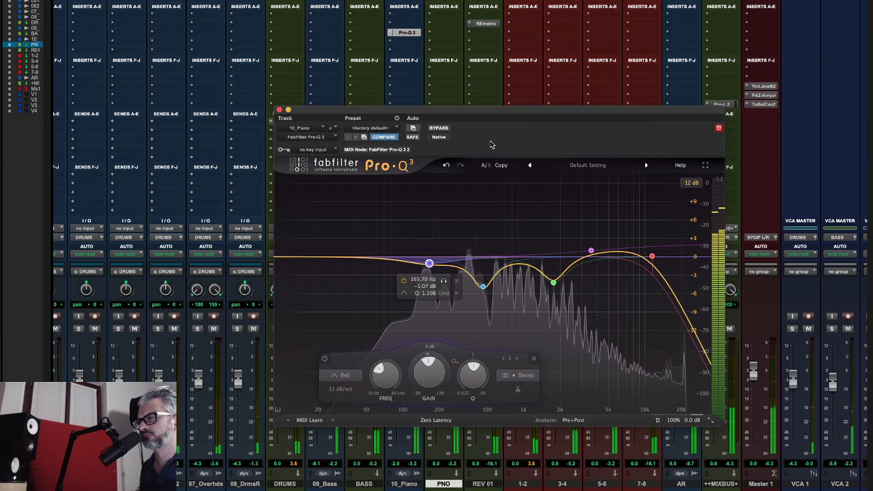
click(437, 129)
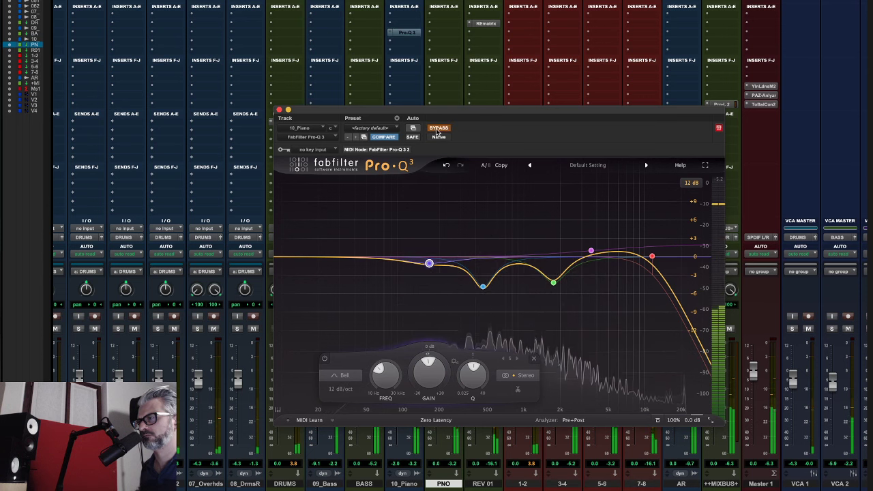
click(438, 128)
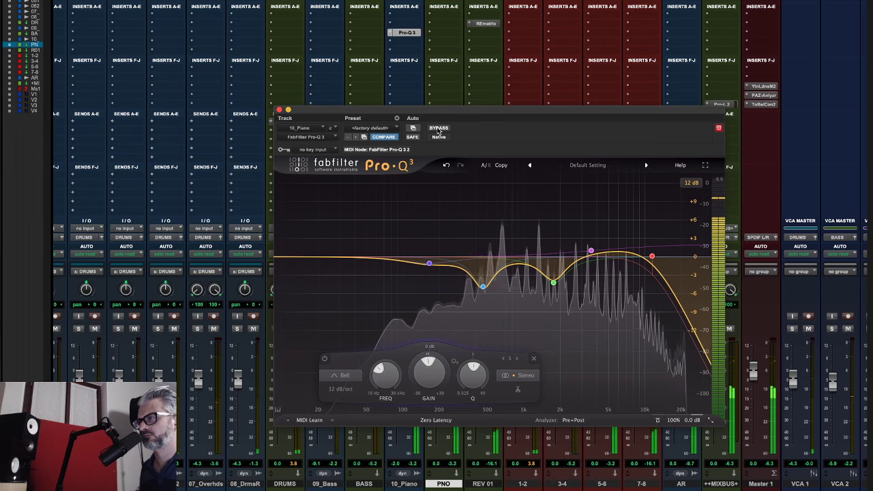
- Solo 10_Piano, deepen the EQ cut near 1770 Hz to about -5.5 dB, and compare with the EQ bypassed
drag(342, 107, 518, 20)
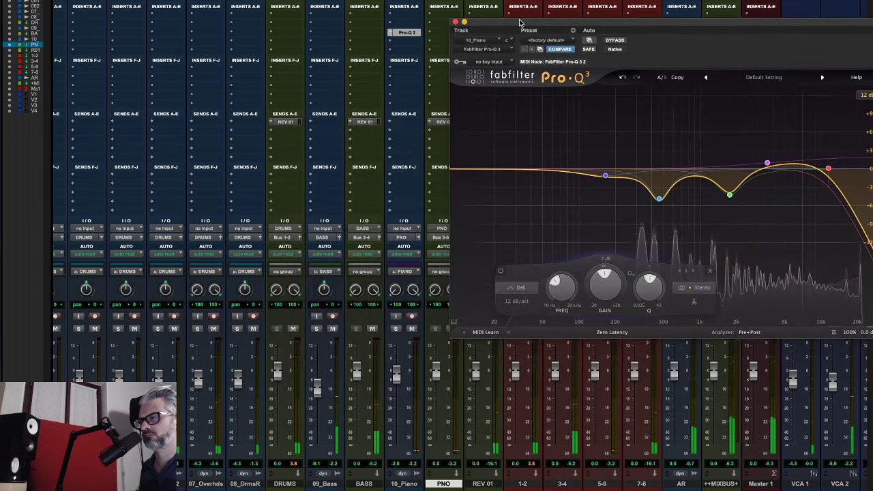
click(395, 329)
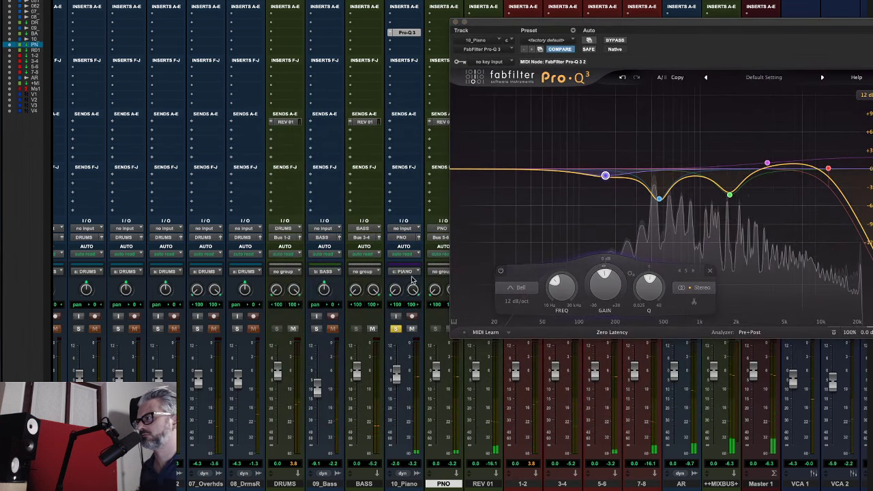
drag(728, 195, 730, 203)
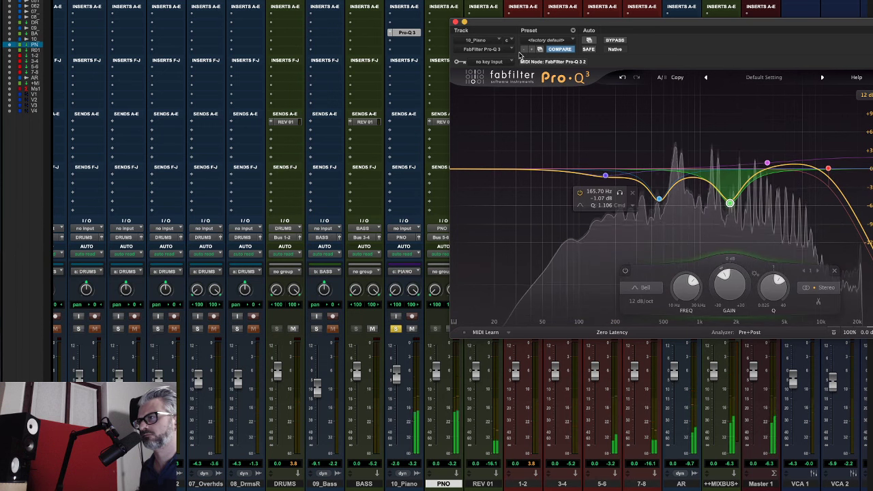
click(618, 41)
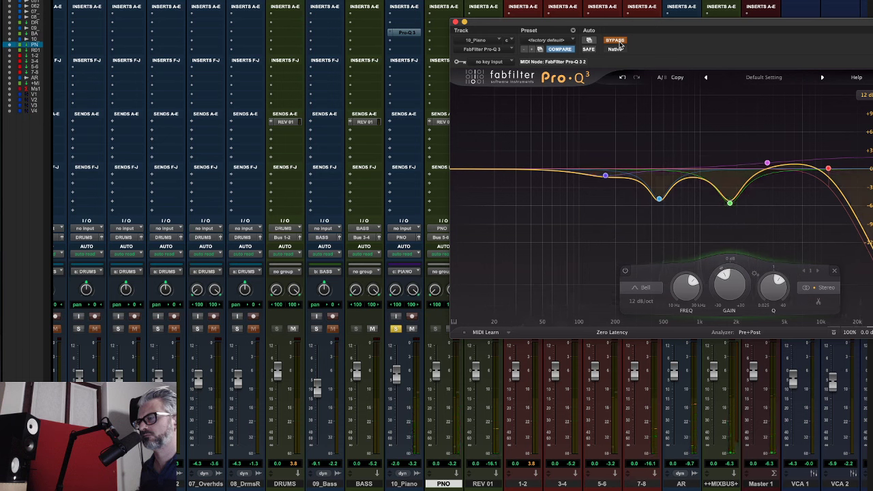
click(618, 42)
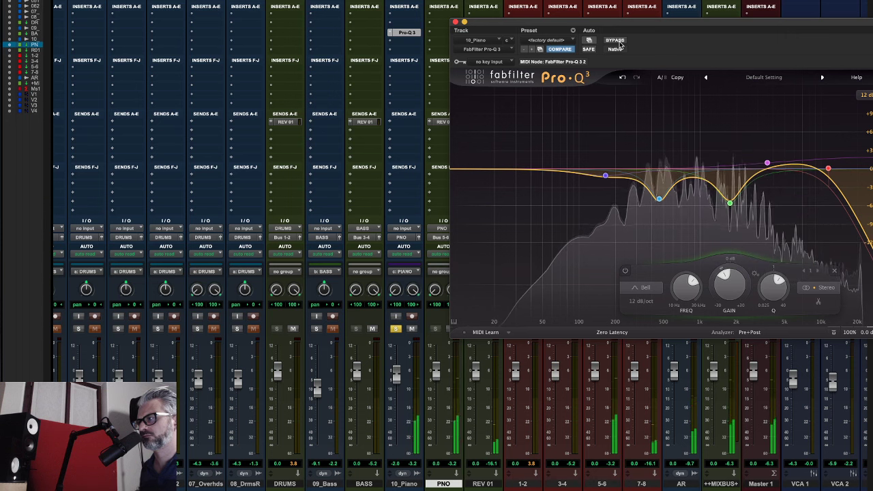
- Lower the piano EQ's high cut to about 7 kHz while comparing the bypassed and active sound
click(618, 41)
drag(827, 169, 808, 169)
click(617, 41)
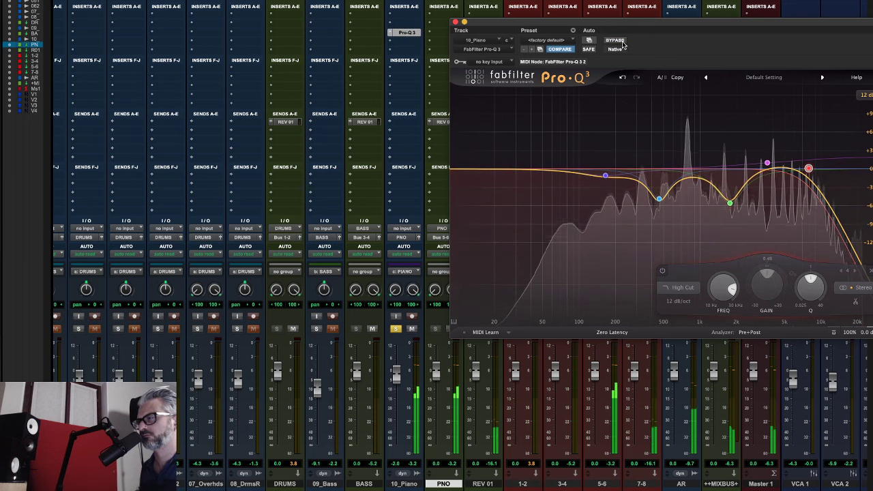
mouse_move(811, 173)
drag(810, 174, 805, 171)
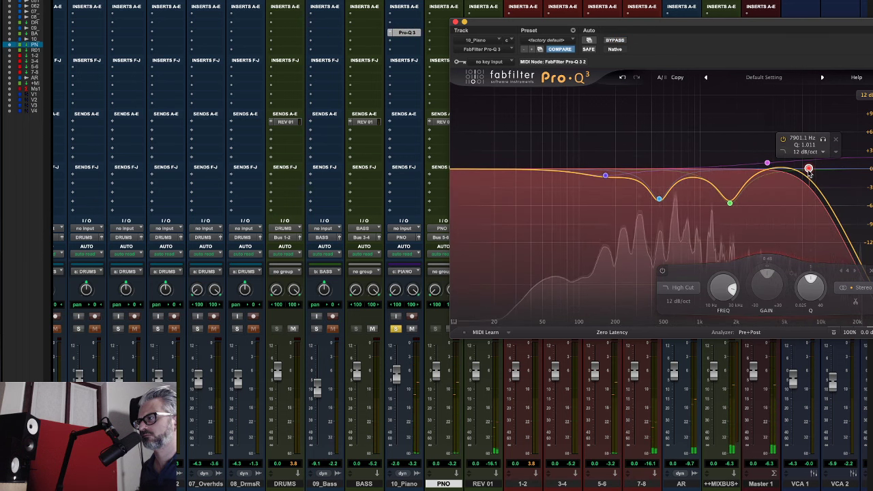
click(614, 41)
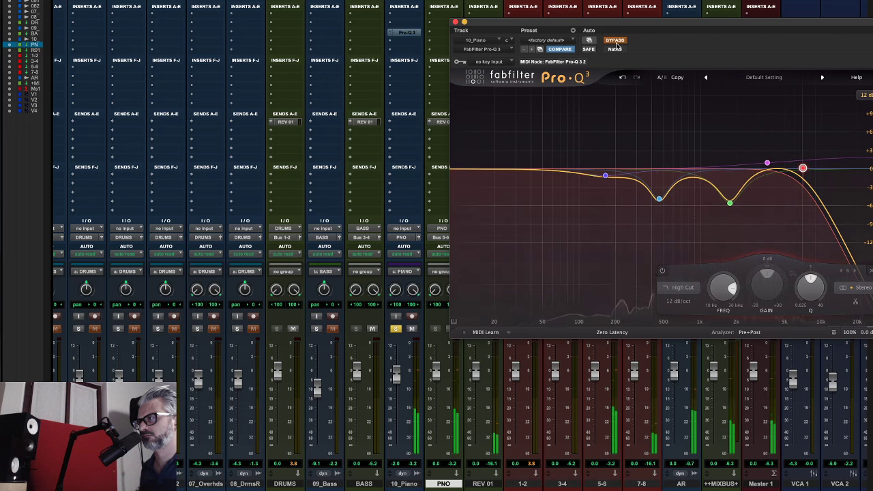
click(615, 42)
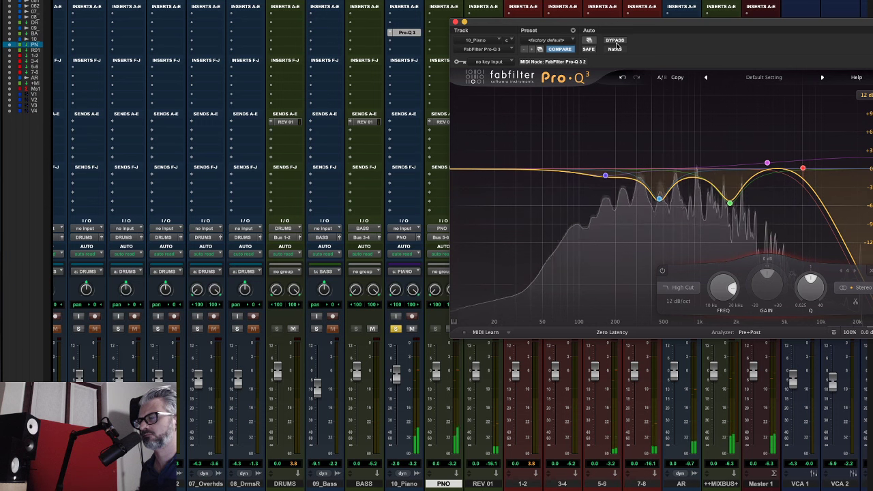
- Slightly deepen the piano EQ's low bell cut near 165 Hz and its bell cut near 1770 Hz
mouse_move(604, 177)
drag(605, 178, 604, 180)
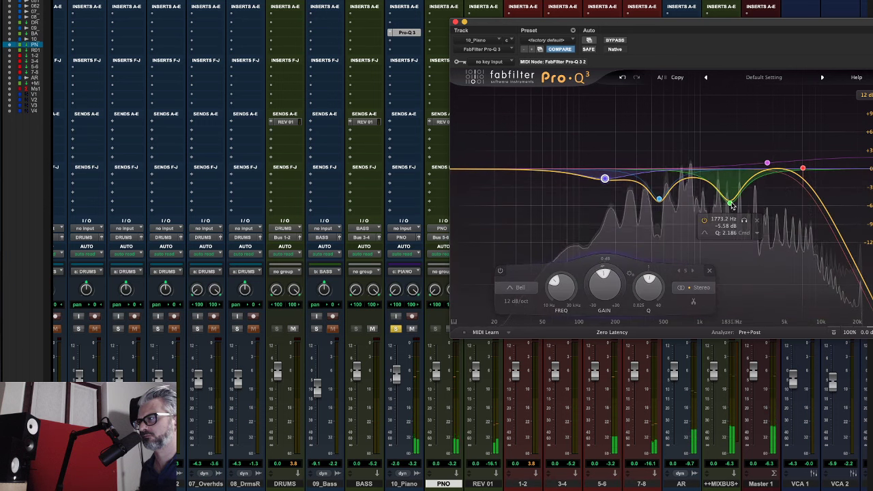
drag(730, 203, 730, 204)
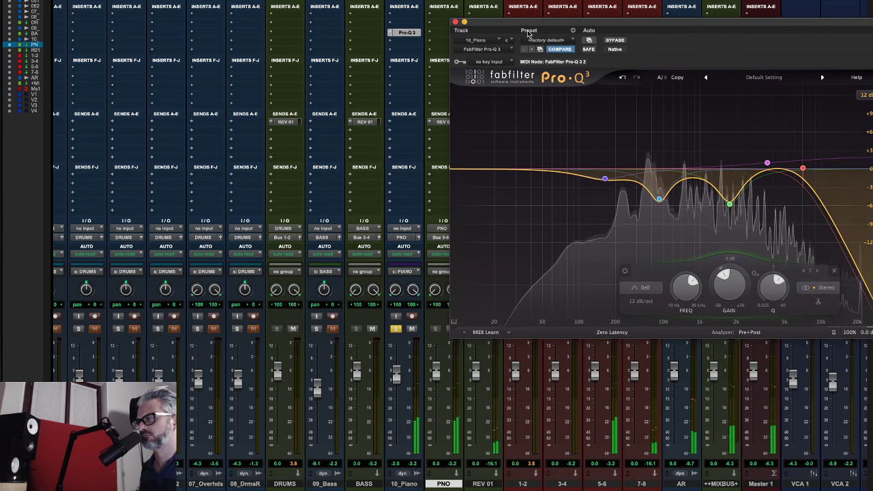
- Set the piano EQ's high cut to 6422.8 Hz with Q 0.988 and stop playback
drag(803, 168, 808, 168)
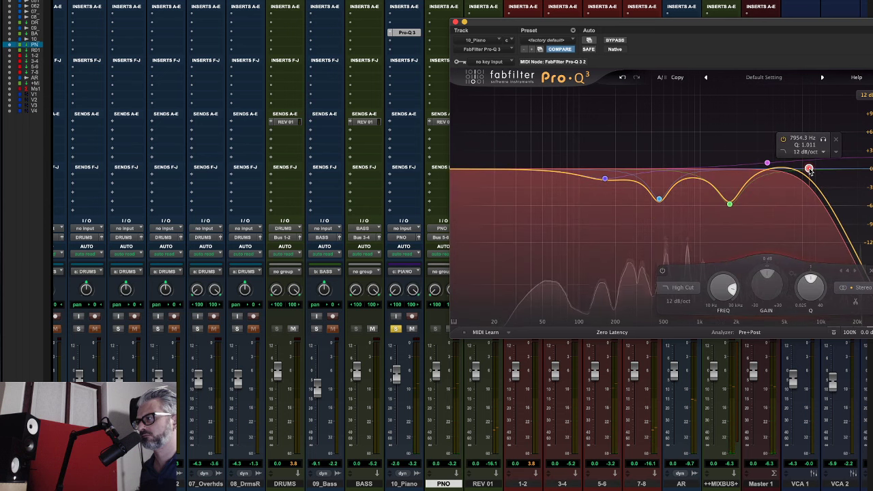
drag(809, 168, 797, 169)
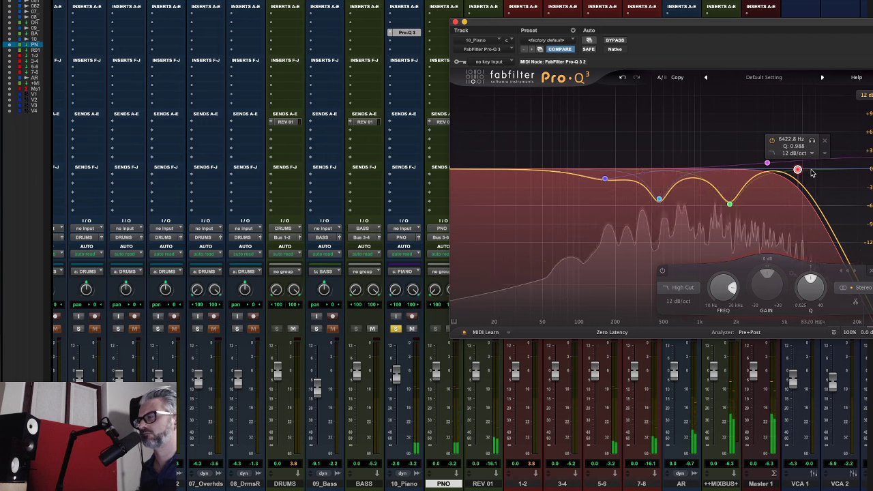
key(space)
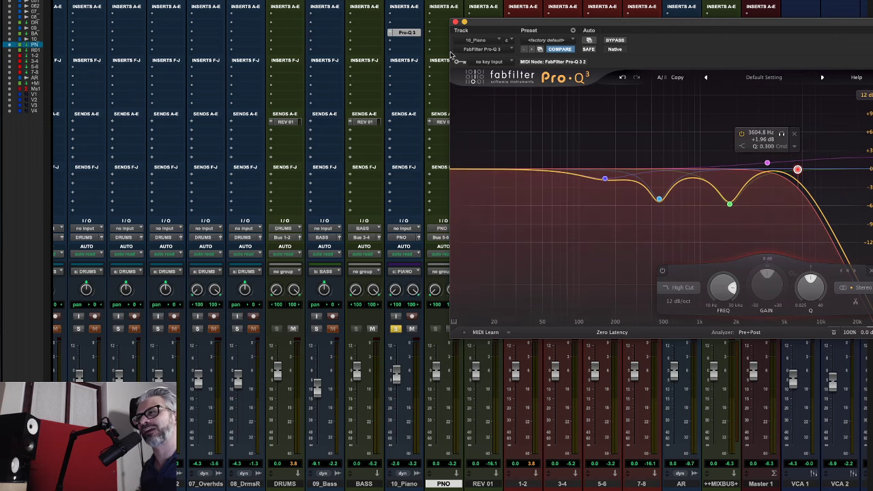
- Close the piano EQ, unsolo 10_Piano, and play back the full mix
click(455, 23)
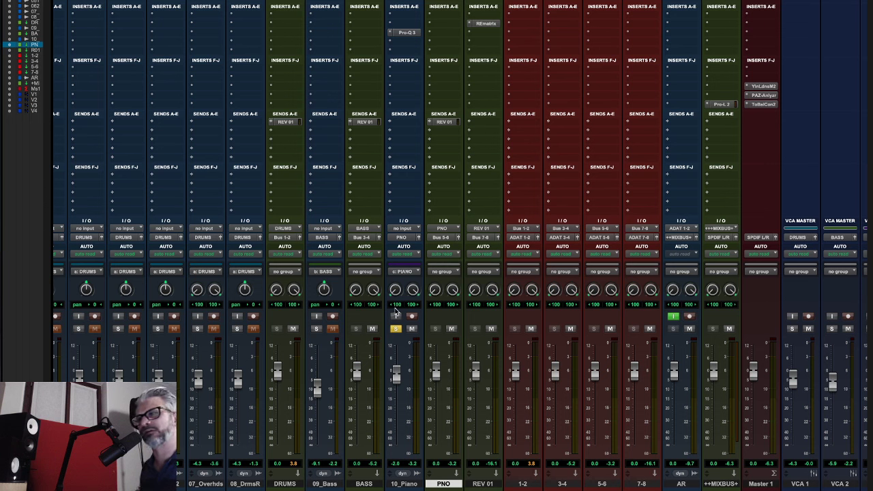
click(395, 330)
key(space)
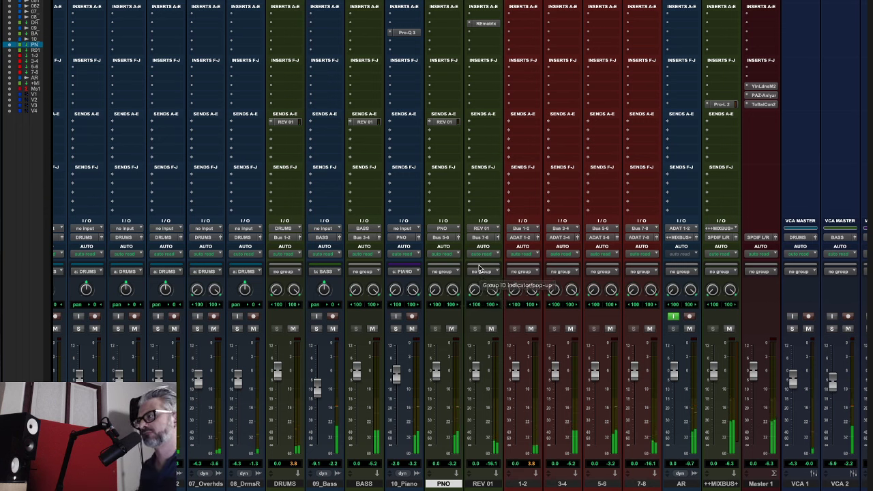
scroll(500, 351, left, 4)
scroll(500, 351, right, 7)
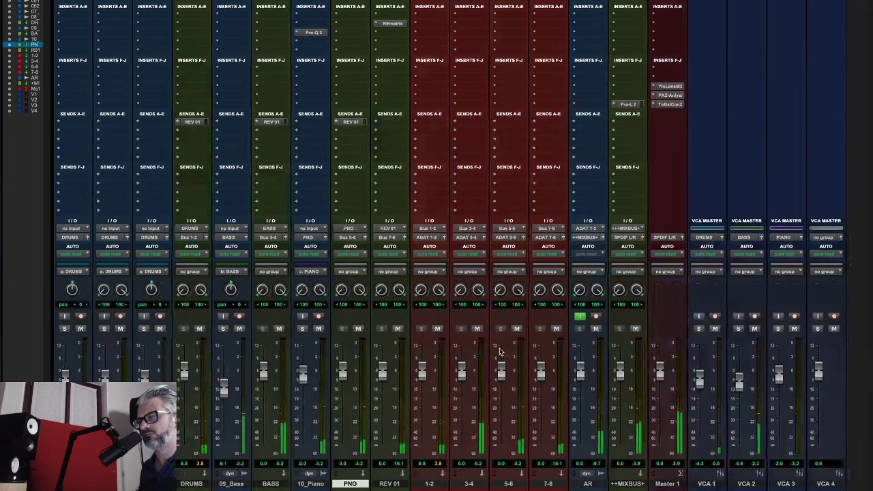
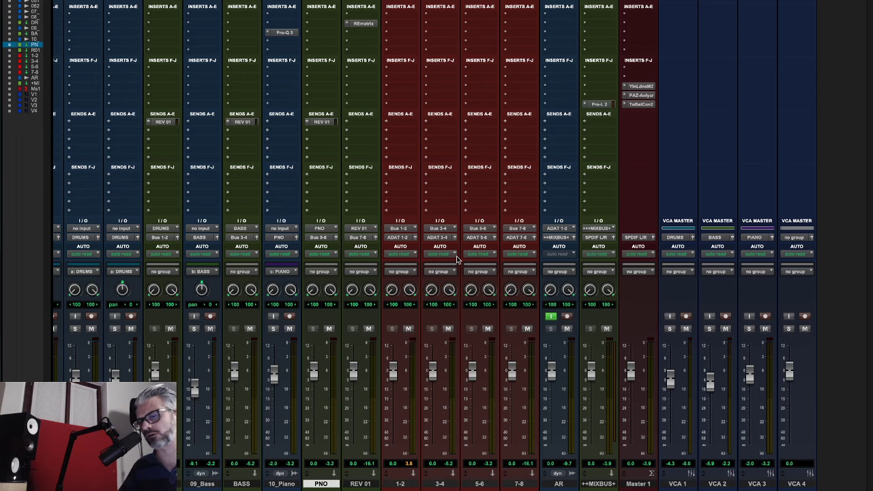
- Switch to Chrome to view the Shadow Hills Dual Vandergraph compressor page, and return to Pro Tools
key(super+Tab)
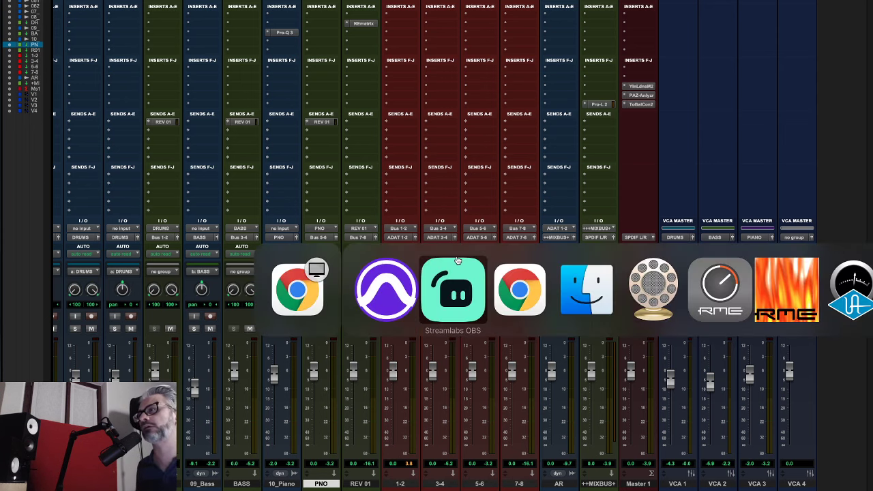
key(super+Tab)
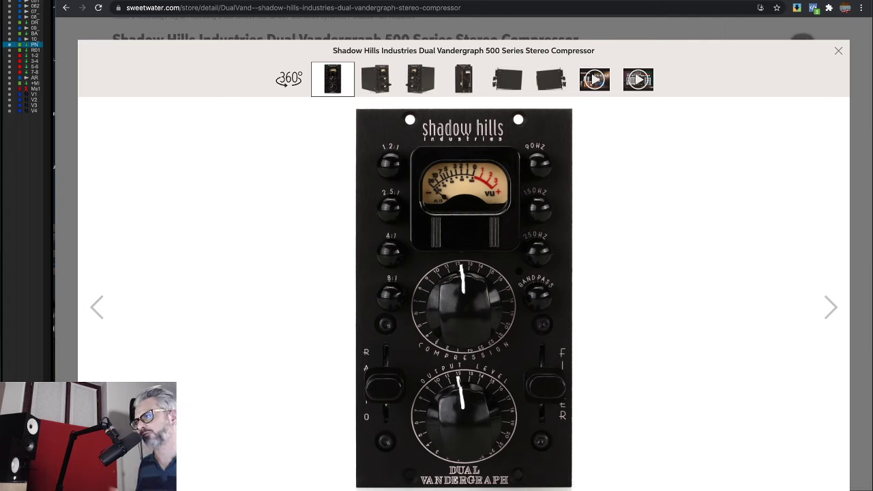
key(super+Tab)
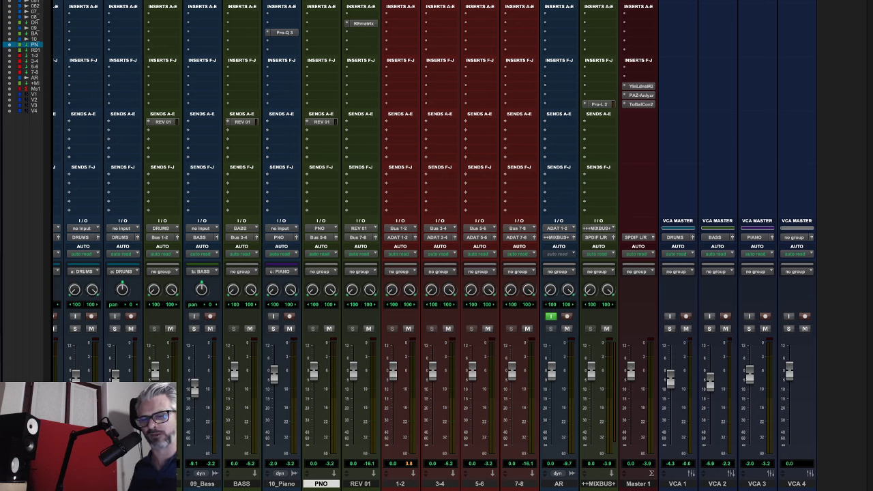
- Switch back to Chrome and view the Empirical Labs FATSO page beside the compressor page
key(space)
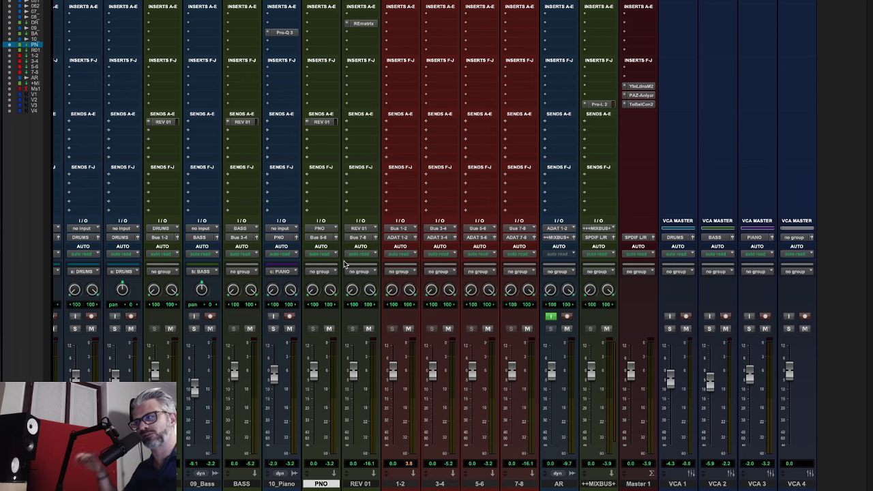
key(super+Tab)
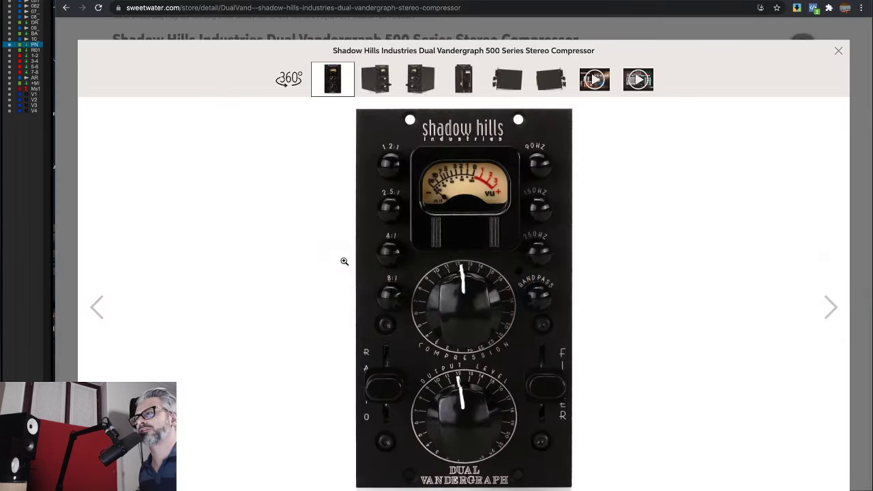
key(ctrl+Tab)
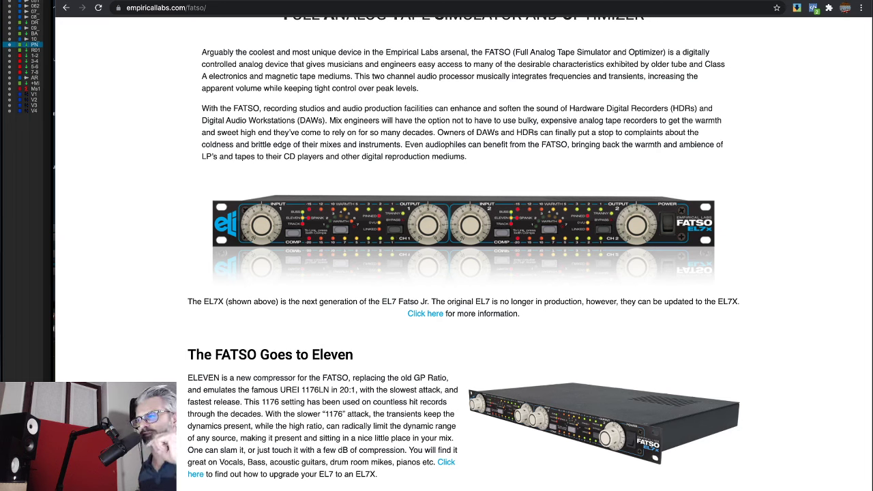
- Return to Pro Tools and switch from the Mix window to the Edit window
key(super+Tab)
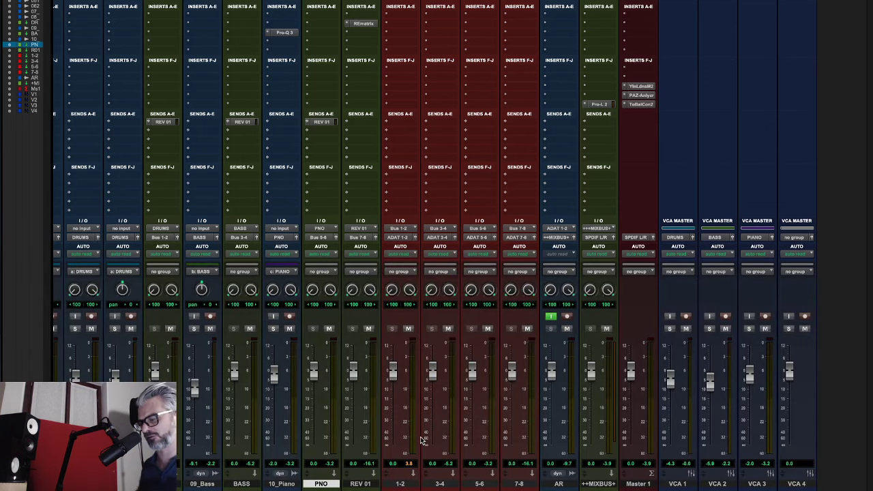
key(super+equal)
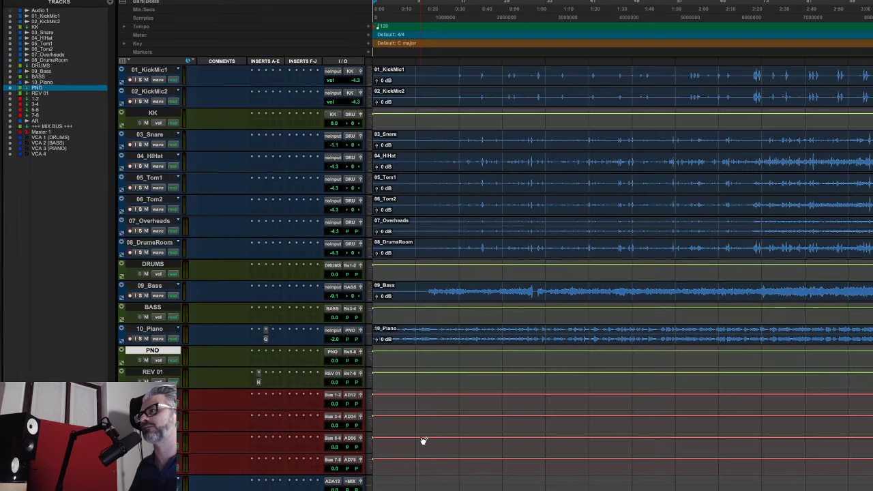
- Switch from the Edit window back to the Mix window and play the session
click(503, 43)
key(super+equal)
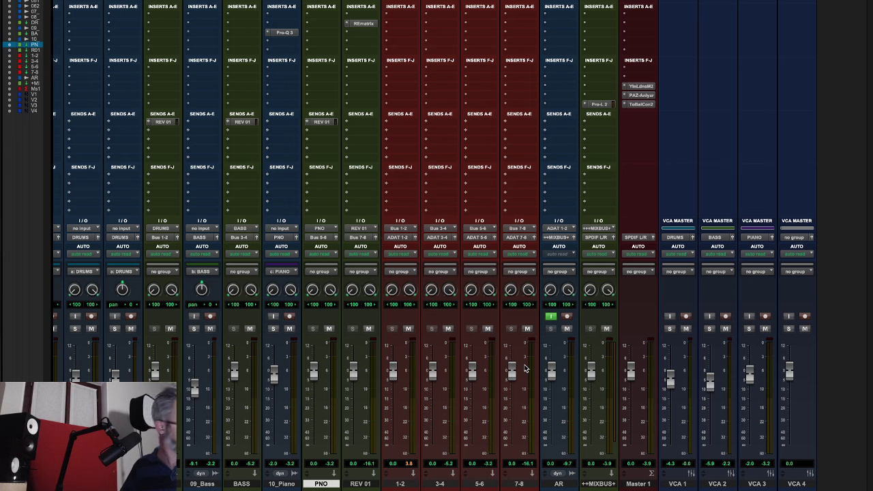
key(space)
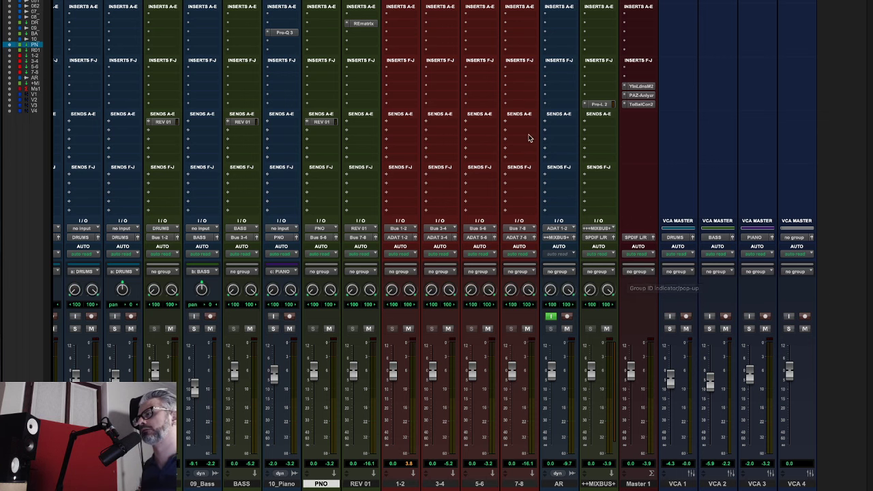
- Review the mixer channels during playback and solo the DRUMS VCA
scroll(650, 178, left, 4)
scroll(345, 178, right, 4)
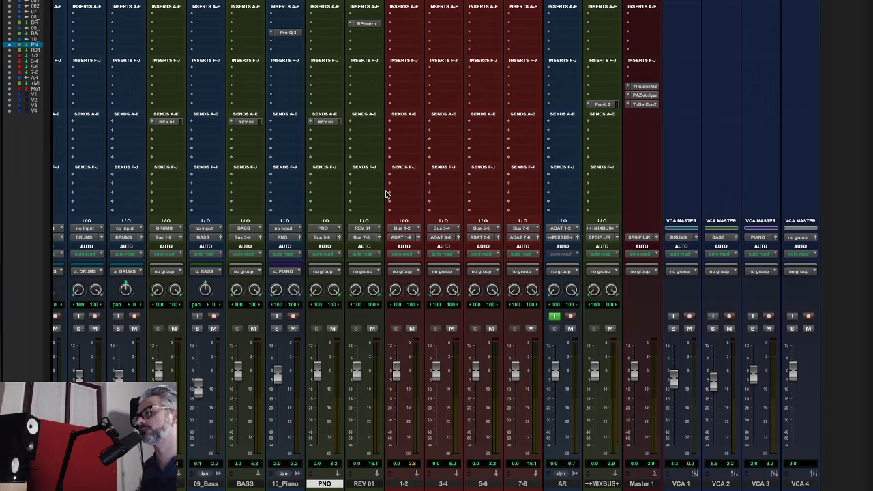
scroll(385, 194, left, 4)
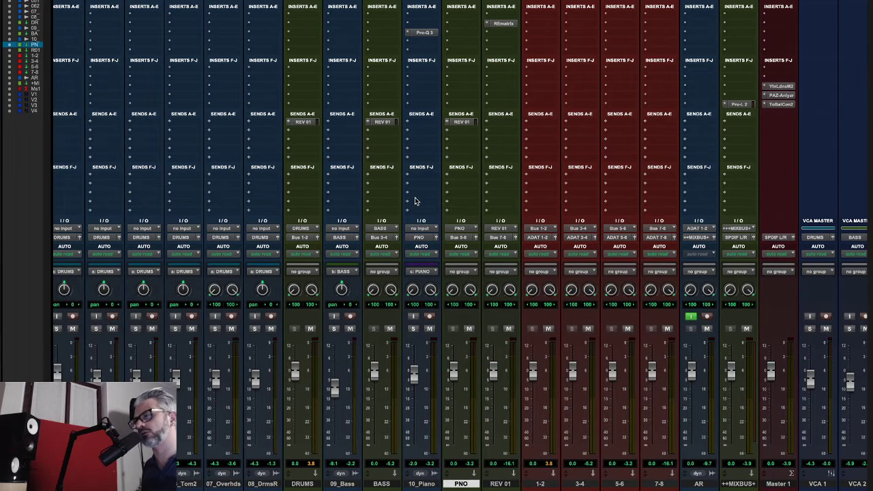
scroll(414, 201, left, 4)
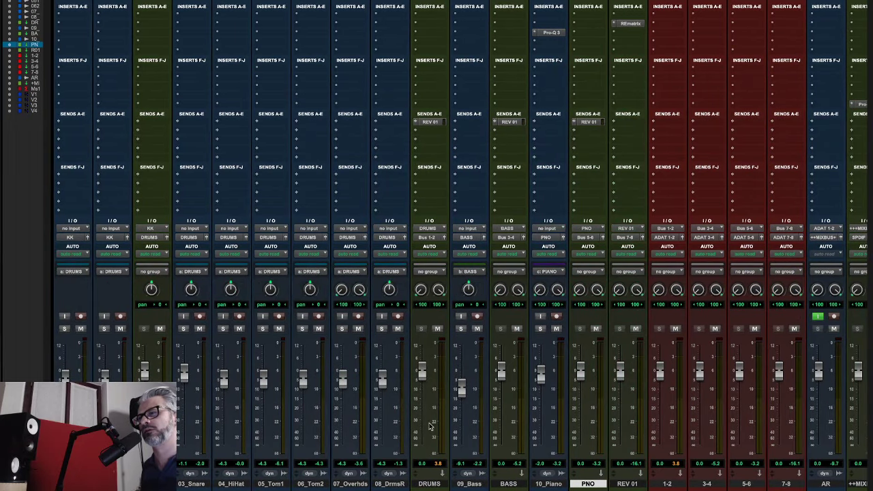
scroll(498, 348, right, 7)
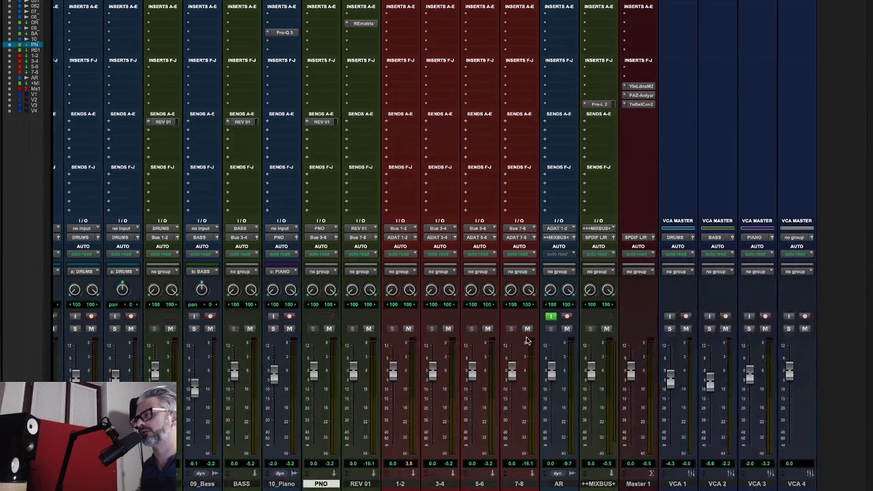
click(669, 329)
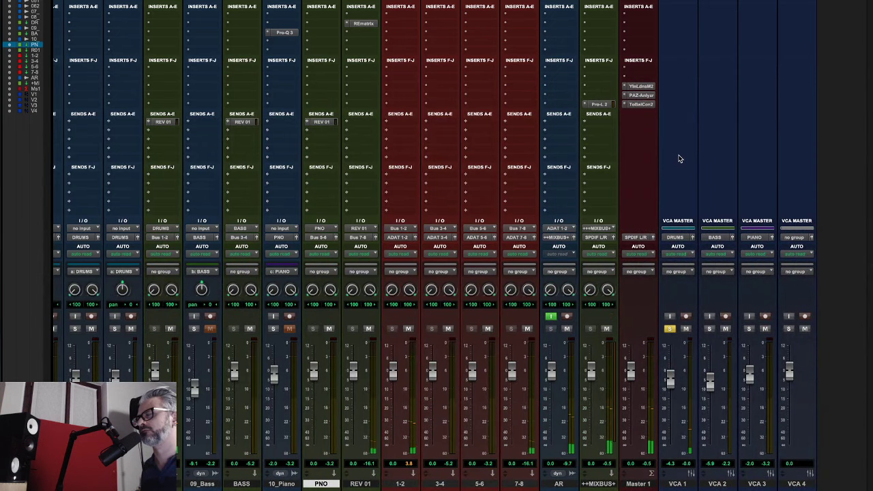
- Solo 07_Overheads and audition it with the REV 01 reverb muted and unmuted
scroll(564, 167, left, 7)
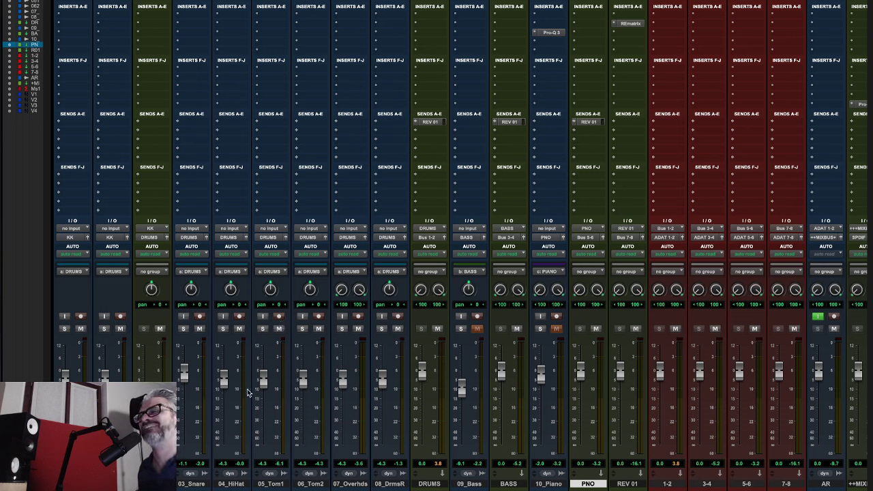
click(342, 330)
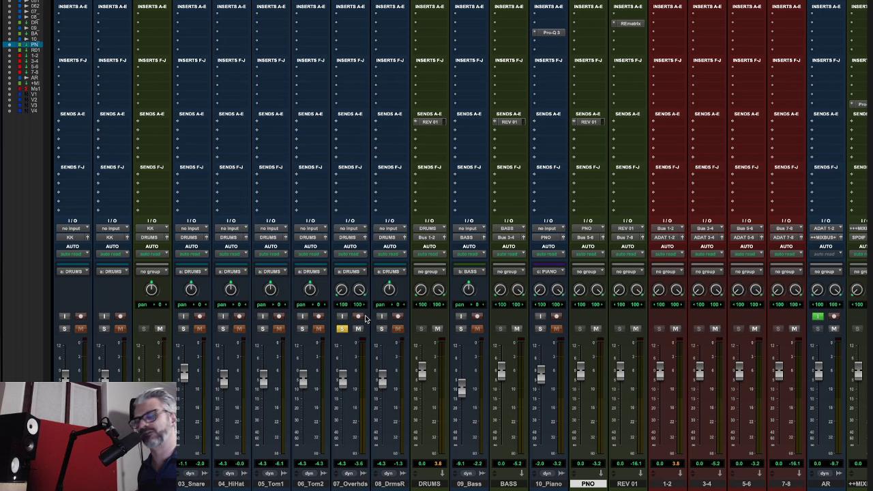
key(space)
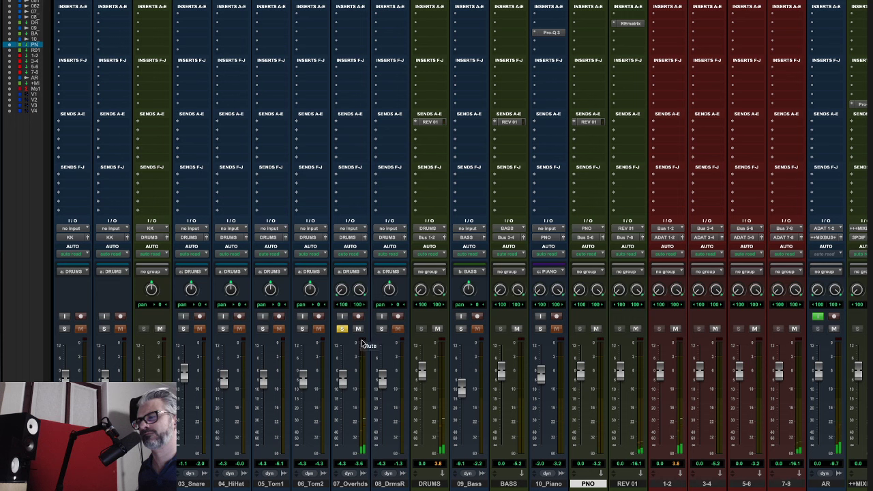
click(556, 329)
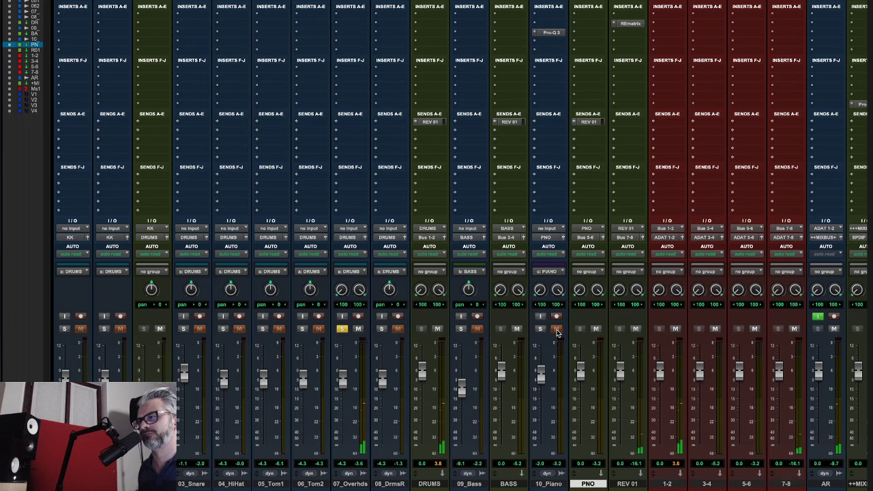
click(635, 330)
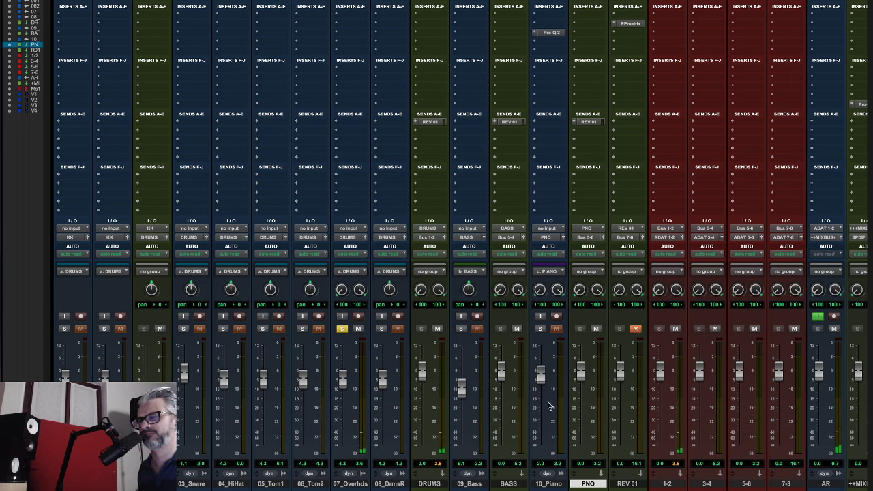
click(637, 328)
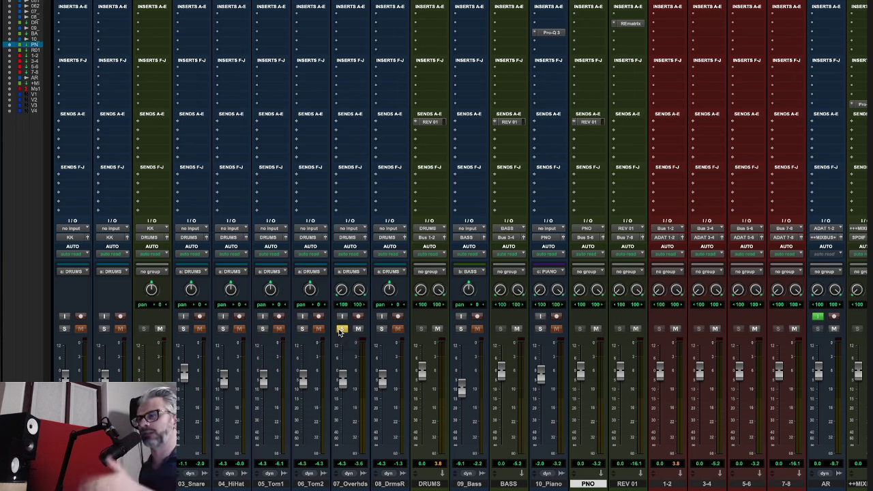
- Unsolo 07_Overheads and pan 04_HiHat 48 right, 05_Tom1 27 right and 06_Tom2 47 left
click(341, 330)
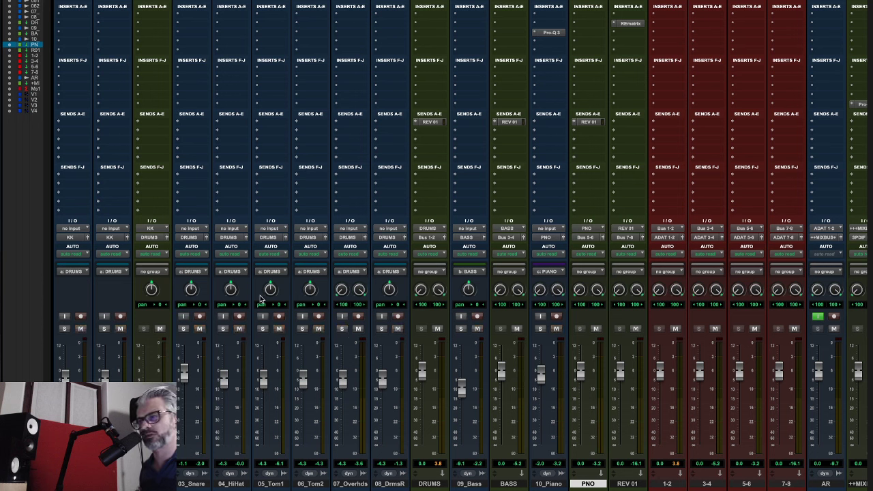
drag(237, 306, 234, 279)
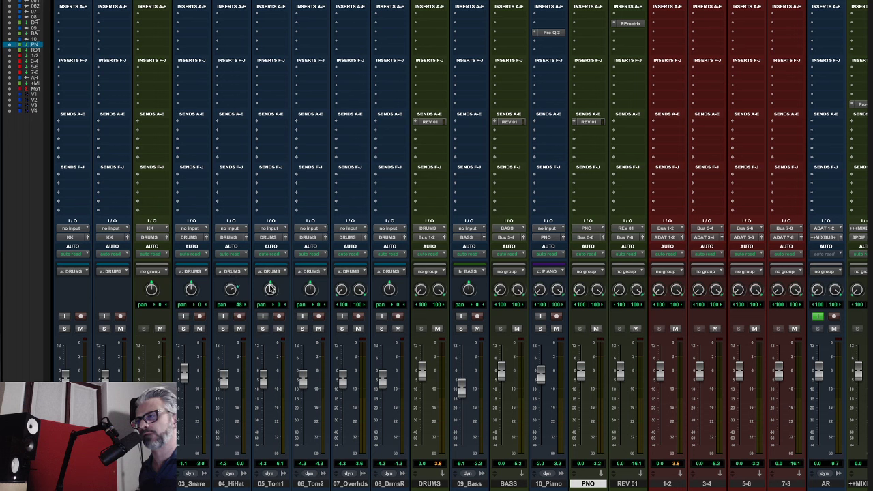
drag(271, 290, 308, 306)
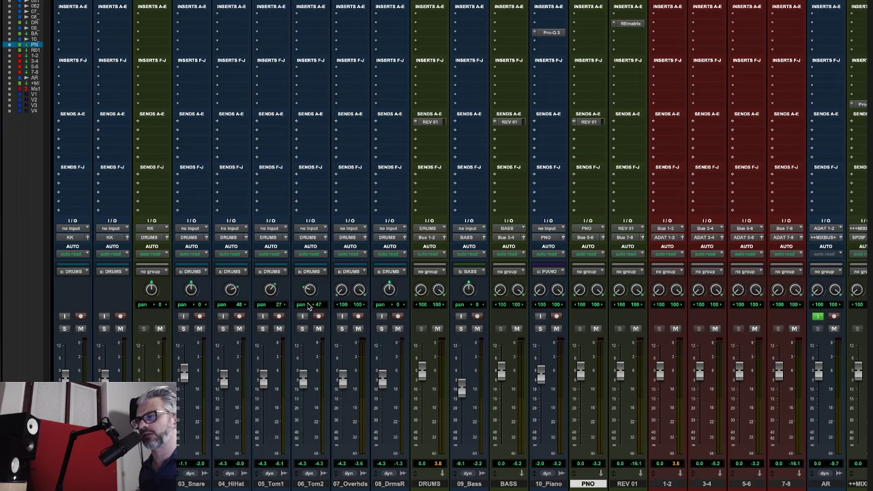
- Play the drums through the soloed DRUMS VCA, and compare with 07_Overheads and 08_DrumsRoom soloed individually
scroll(516, 402, right, 3)
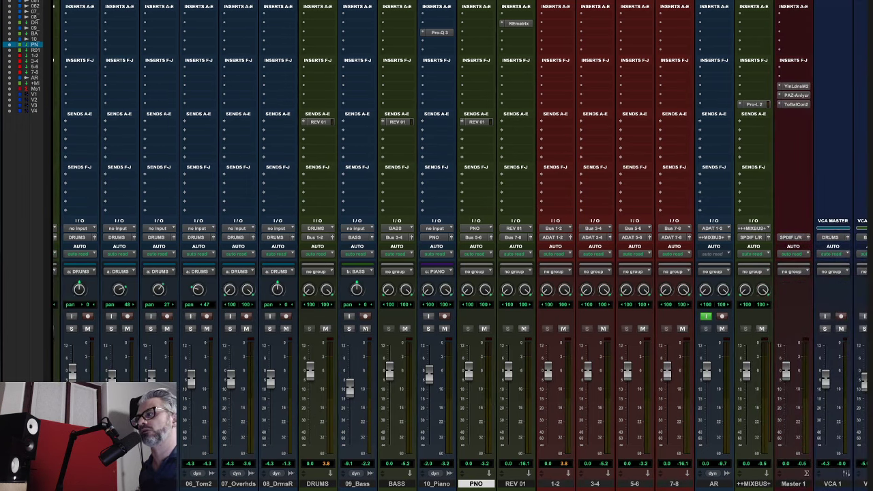
click(843, 330)
scroll(533, 325, left, 3)
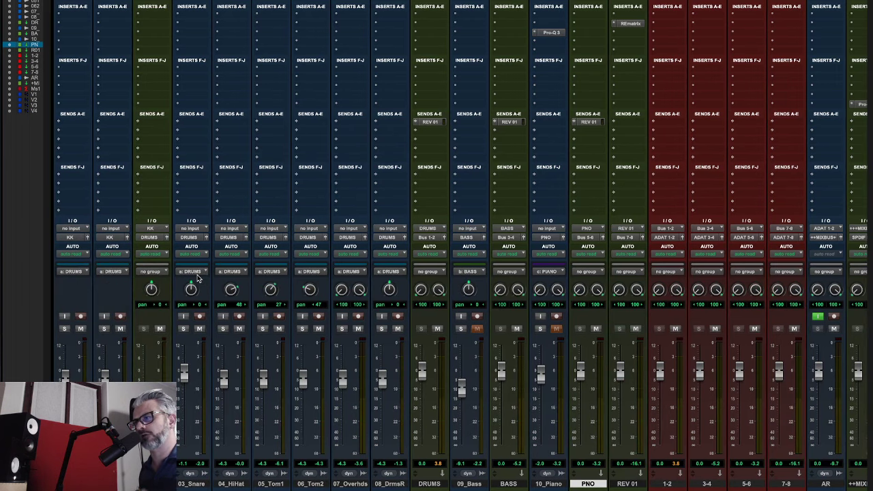
key(space)
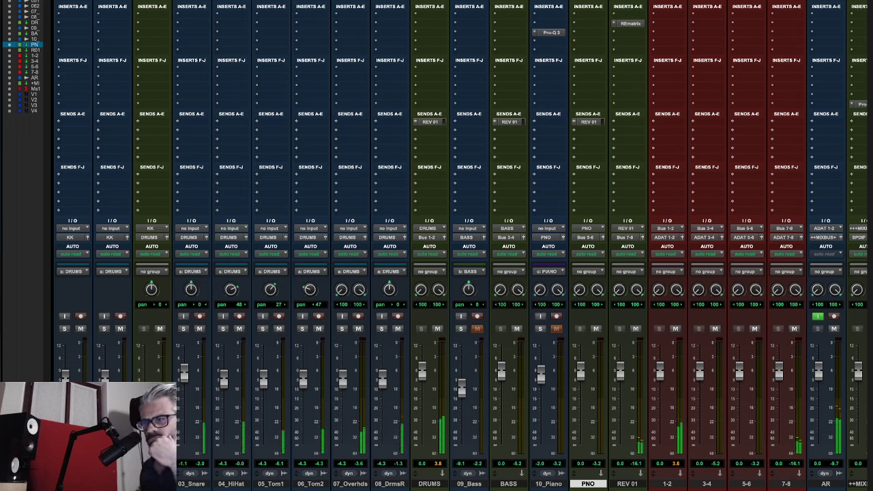
click(342, 329)
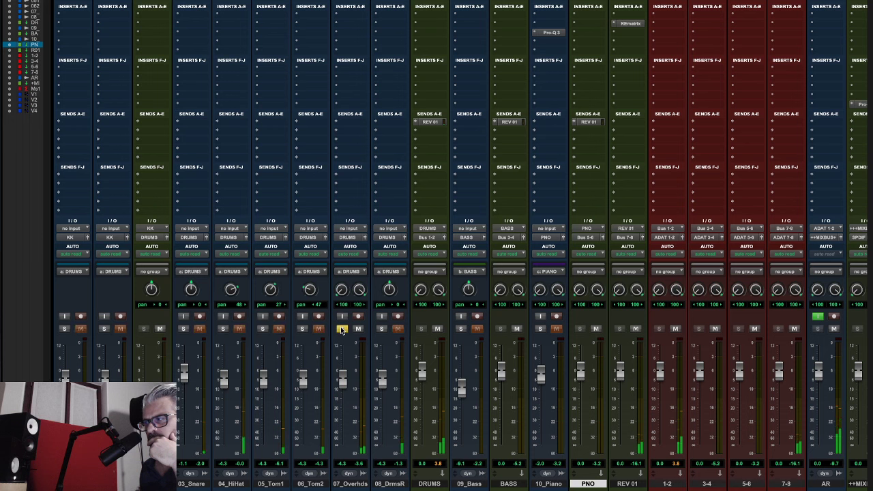
ctrl+click(381, 329)
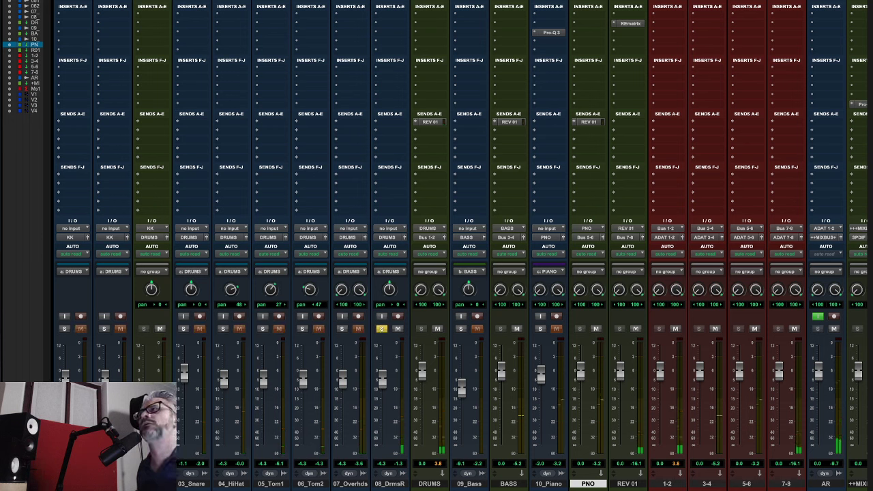
- Set the solo mode to Latch and solo the DRUMS VCA
click(307, 0)
mouse_move(270, 1)
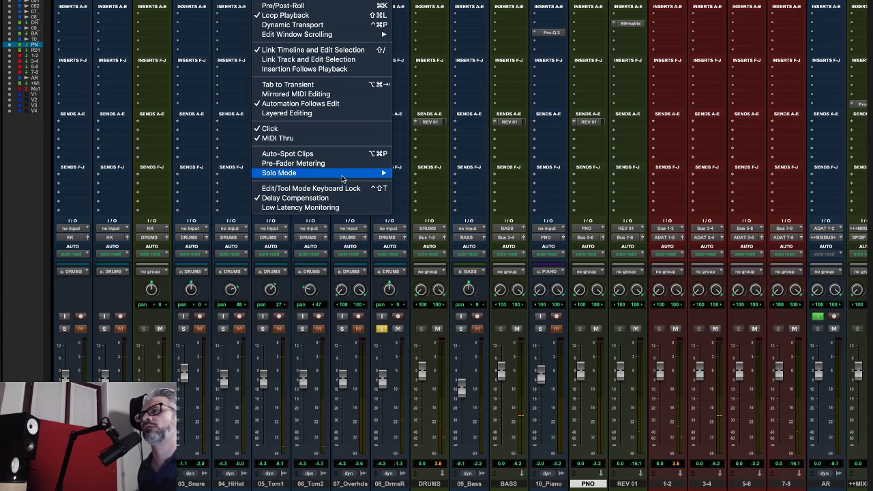
mouse_move(372, 173)
click(422, 207)
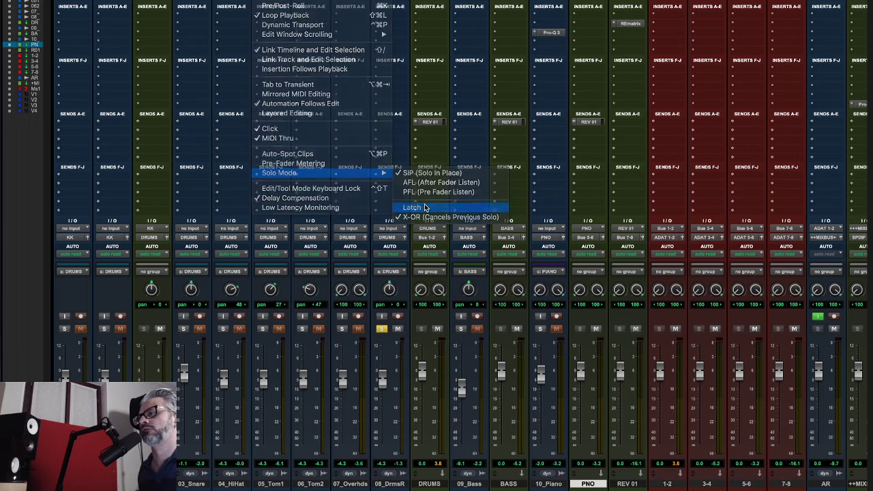
scroll(538, 369, right, 5)
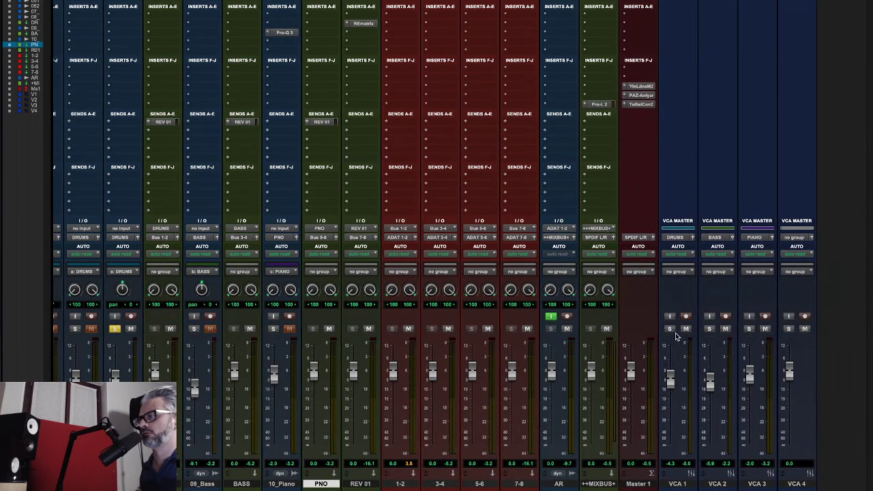
scroll(485, 319, left, 5)
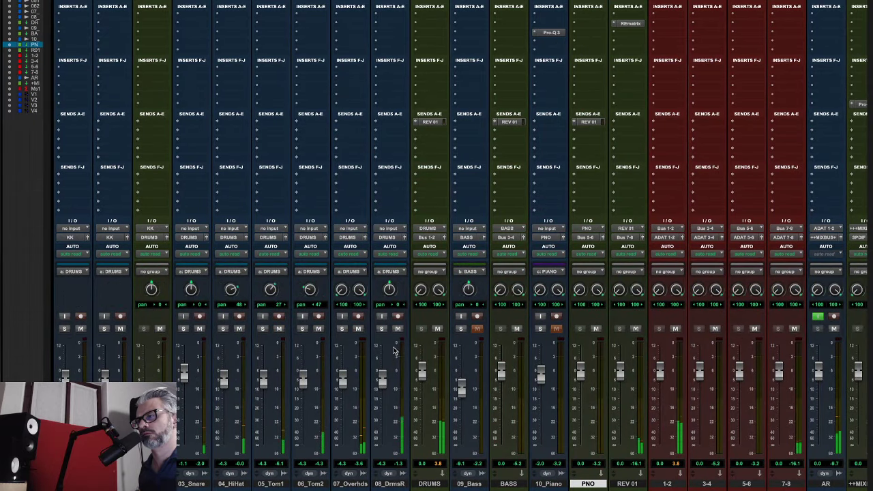
- Audition 08_DrumsRoom and 06_Tom2 in solo, and lower 05_Tom1 to -12.3 dB and 06_Tom2 to -13.1 dB
click(382, 330)
click(382, 330)
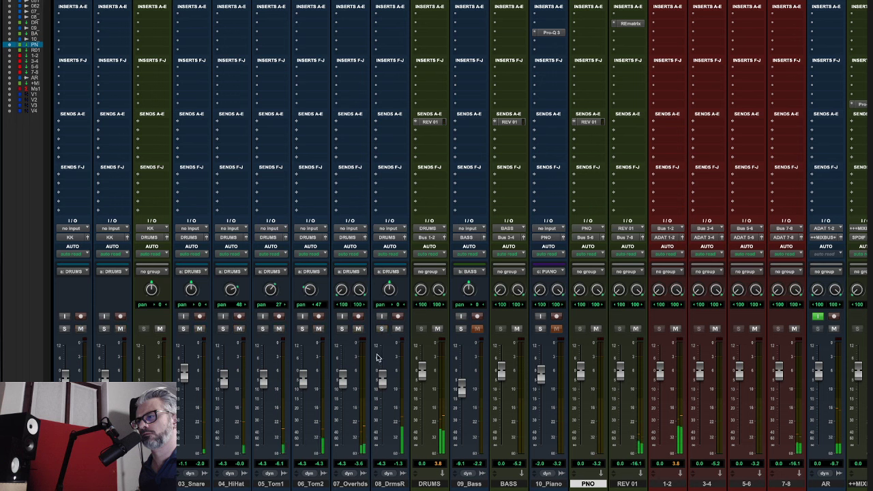
click(302, 329)
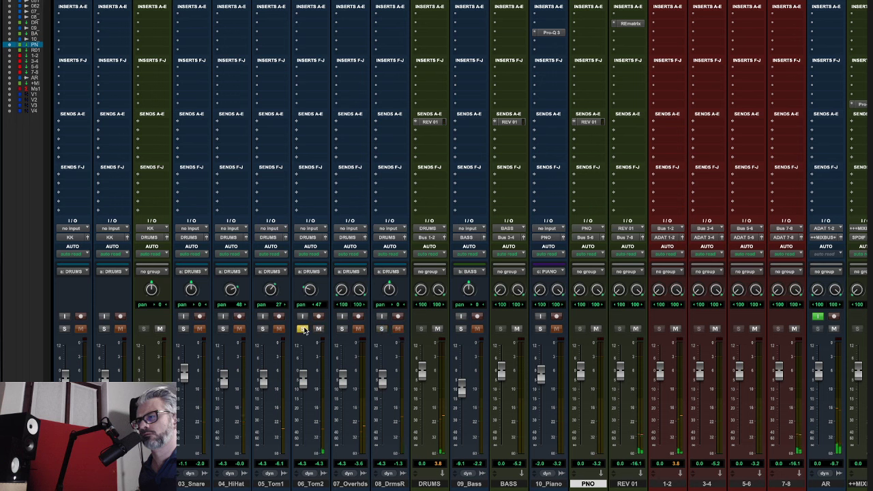
click(304, 330)
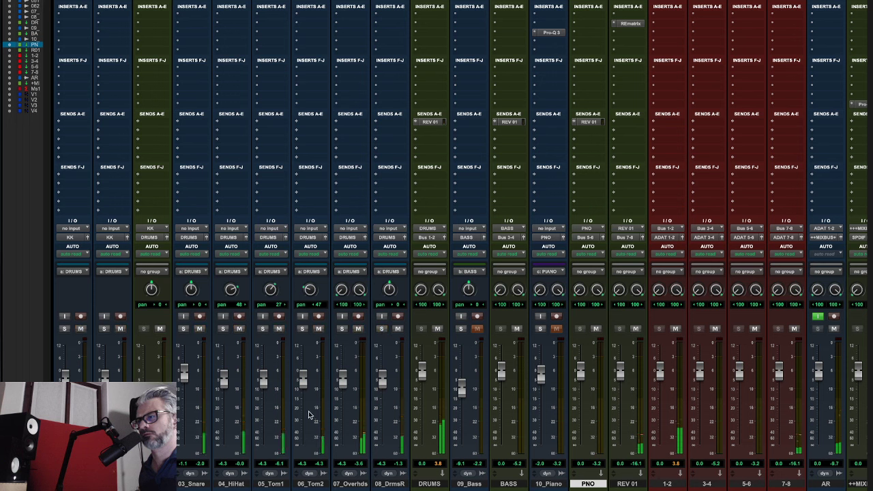
drag(303, 380, 304, 403)
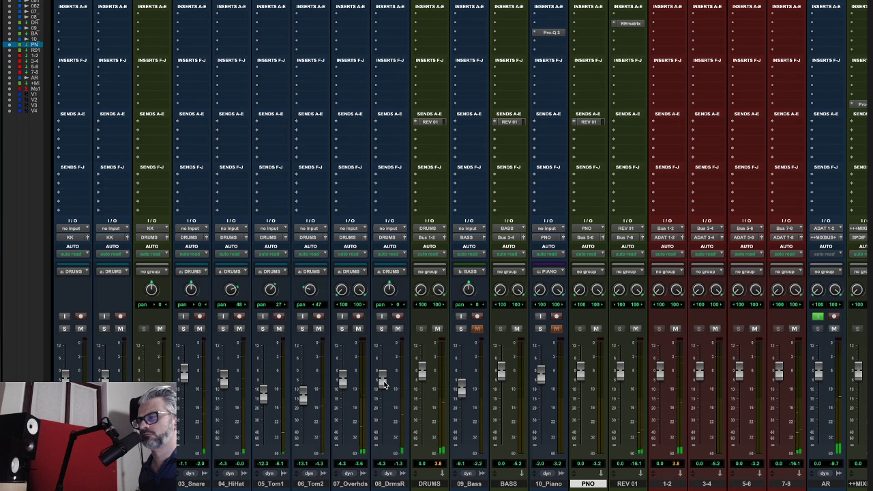
- Check 08_DrumsRoom briefly in solo and lower its level to -11.8 dB
click(382, 331)
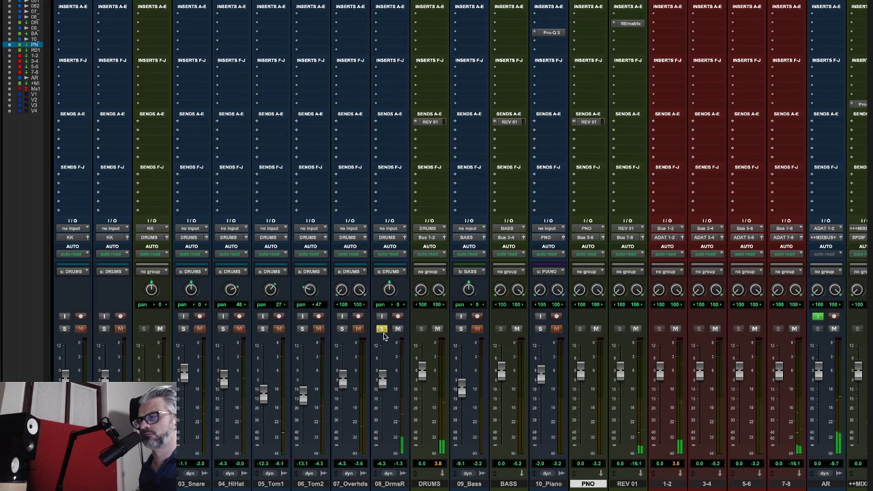
click(382, 329)
drag(383, 377, 383, 390)
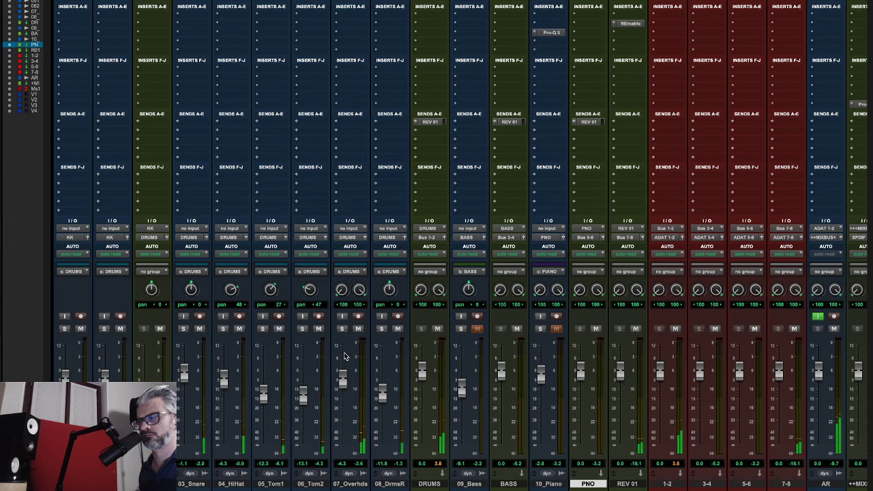
- Add the BASS VCA to the solo and set the 09_Bass level to -8.9 dB
scroll(665, 380, right, 4)
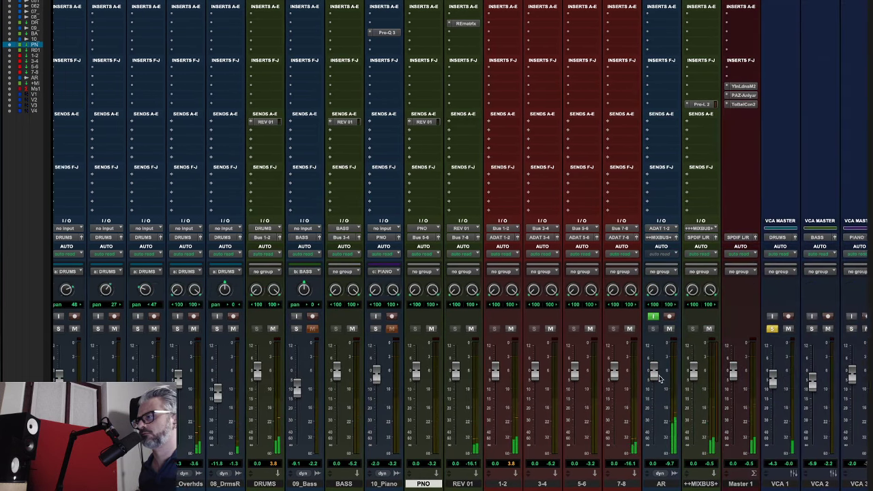
scroll(559, 382, left, 4)
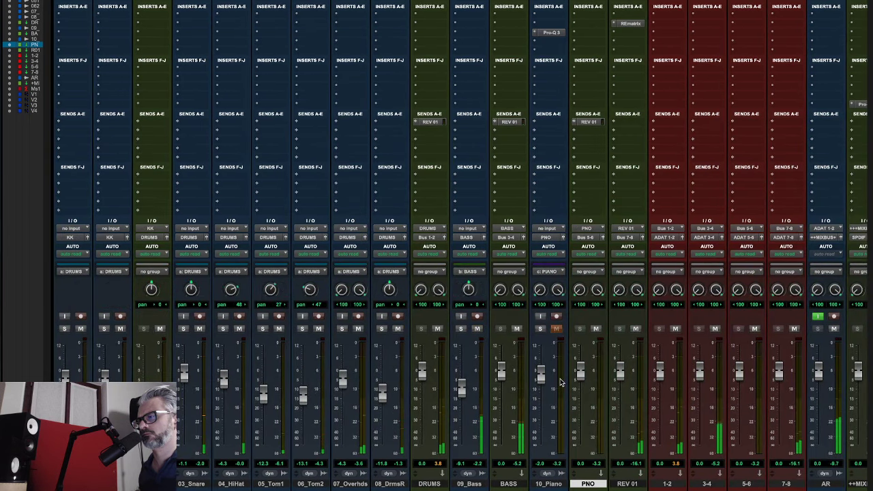
drag(460, 391, 478, 401)
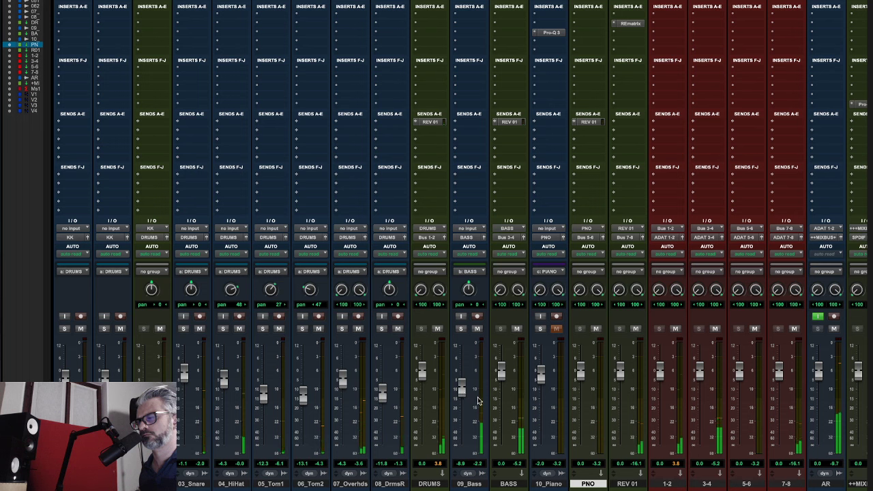
click(470, 37)
key(Escape)
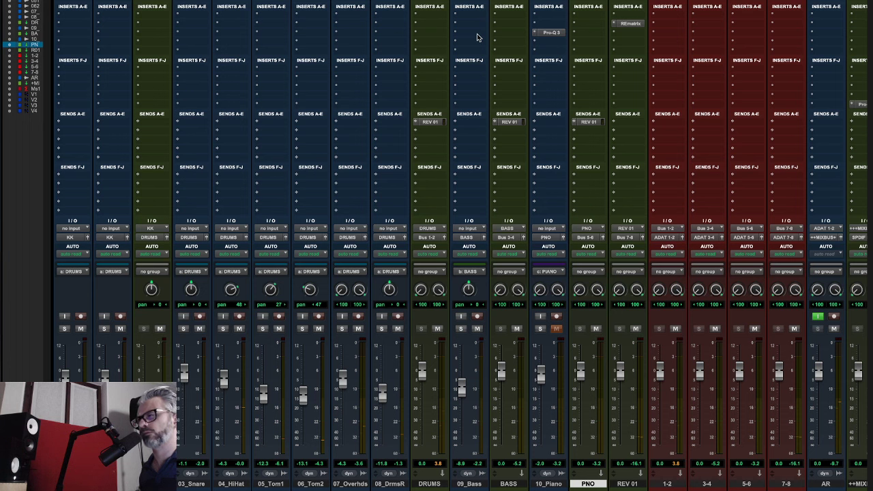
- Insert a FabFilter Pro-Q 3 on the 09_Bass track
click(477, 37)
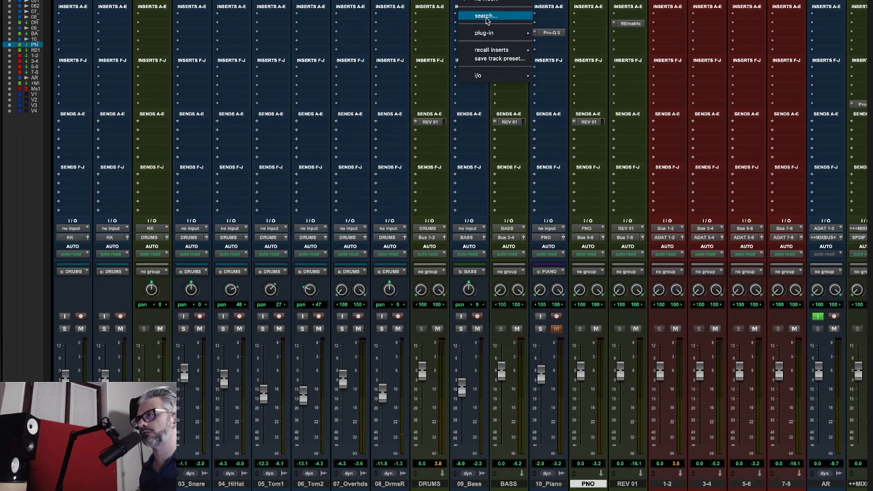
click(486, 21)
text(q 3)
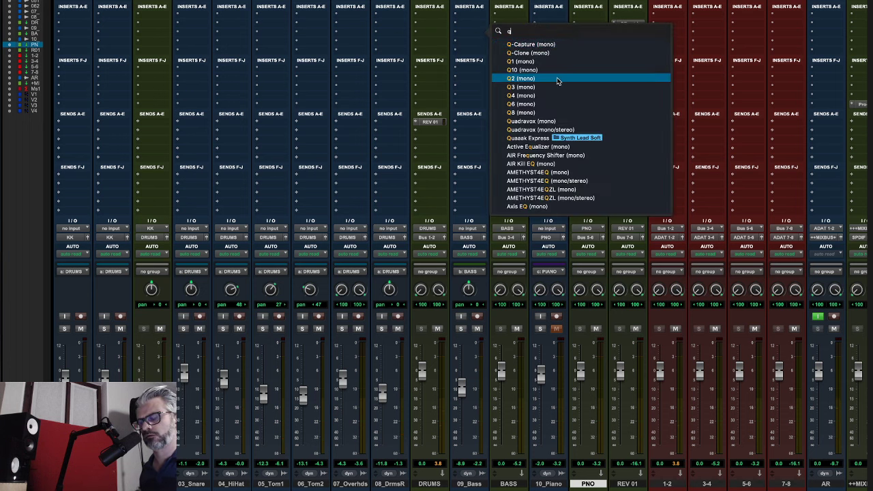
click(564, 45)
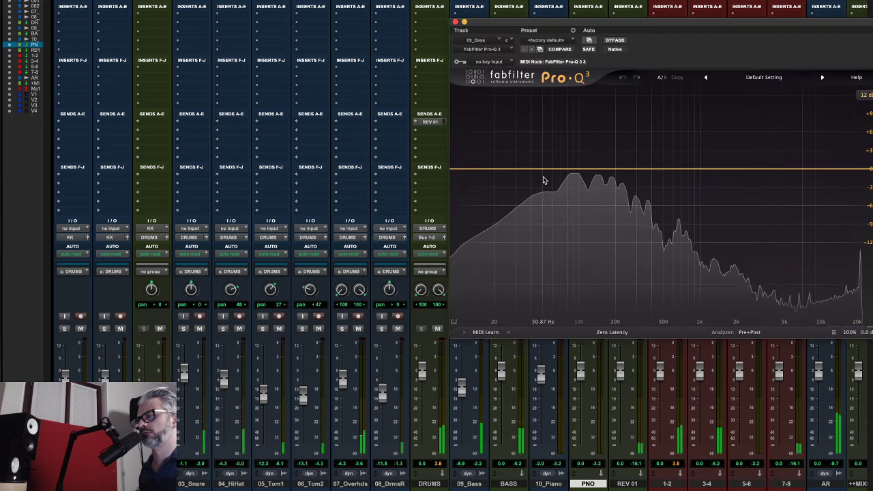
- Add a bell boost of about 0.79 dB at 671 Hz to the bass EQ and compare it with the bypassed sound
double_click(628, 171)
drag(628, 171, 679, 166)
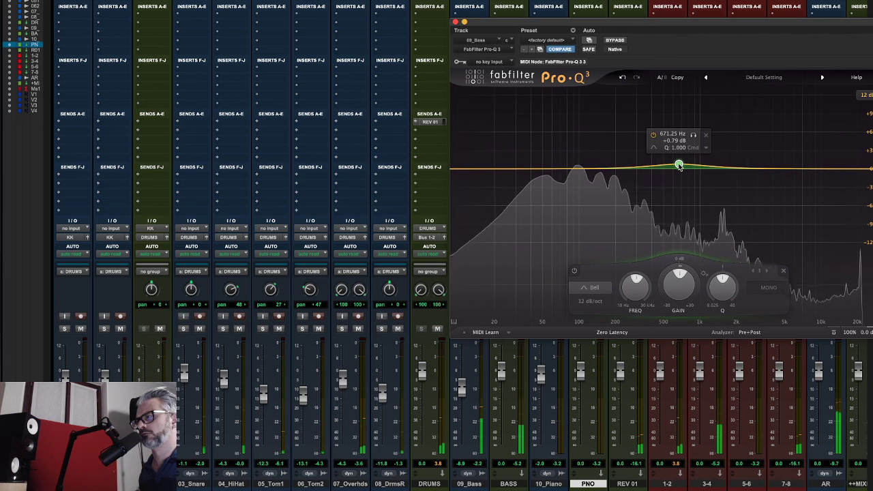
click(617, 41)
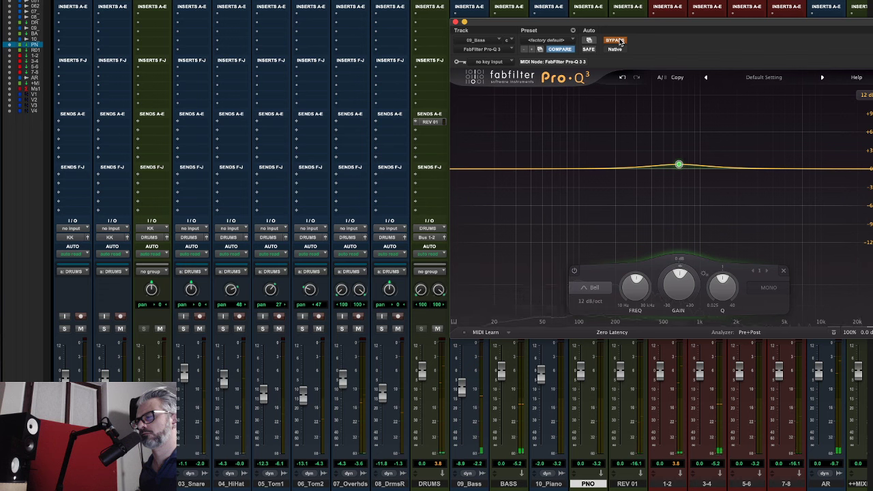
click(617, 40)
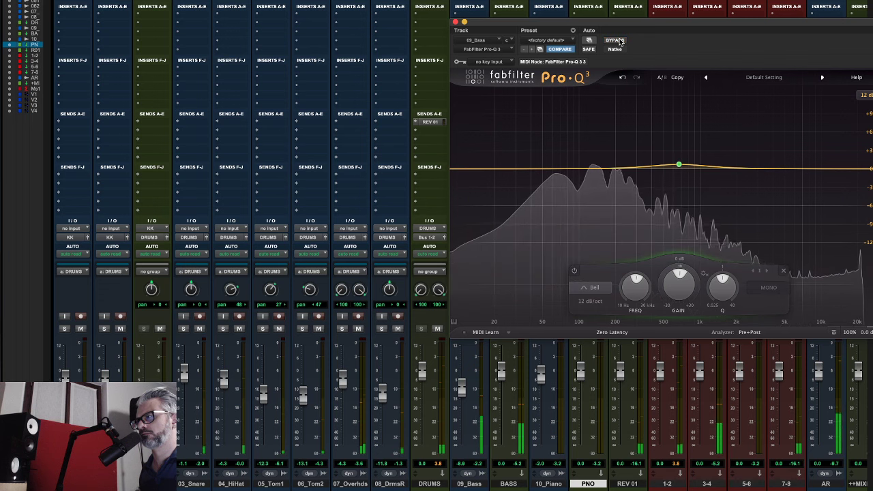
click(455, 22)
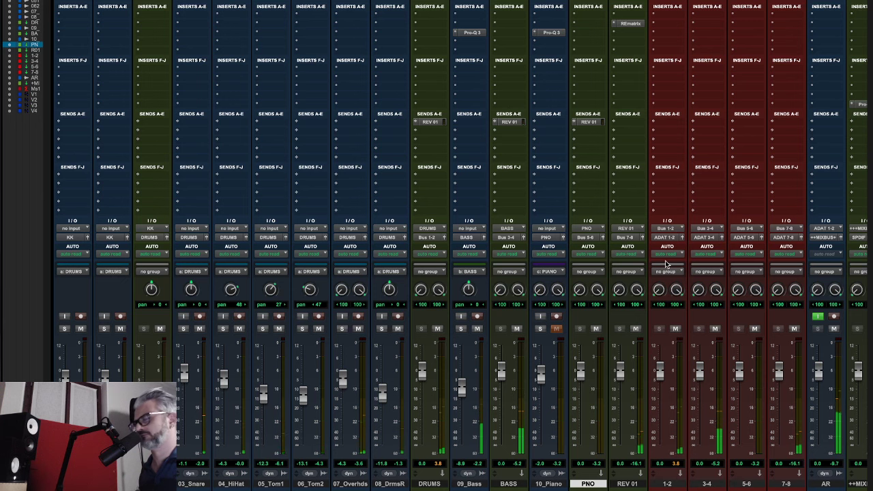
- Clear the solos on the DRUMS and BASS VCAs so the full mix plays
scroll(677, 265, right, 6)
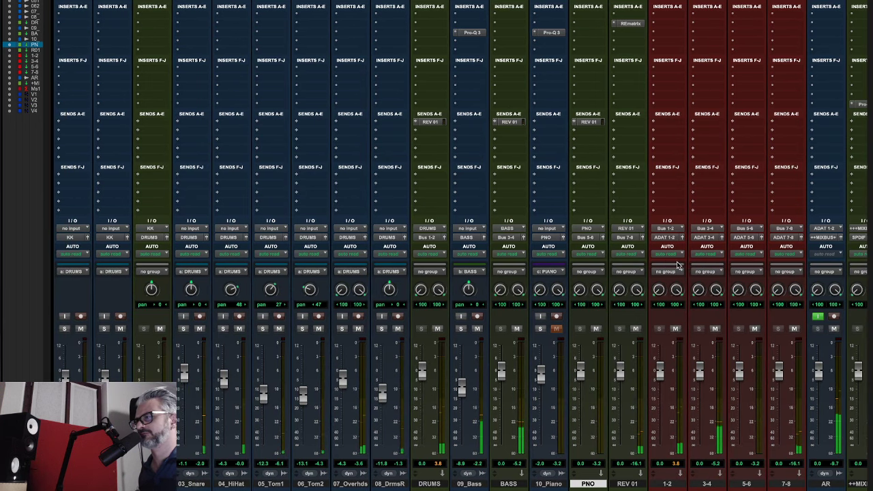
scroll(677, 265, right, 1)
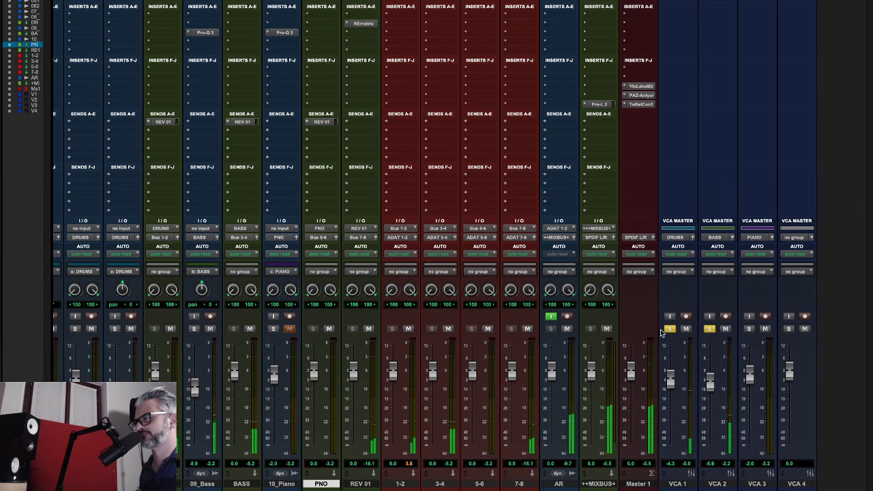
alt+click(669, 330)
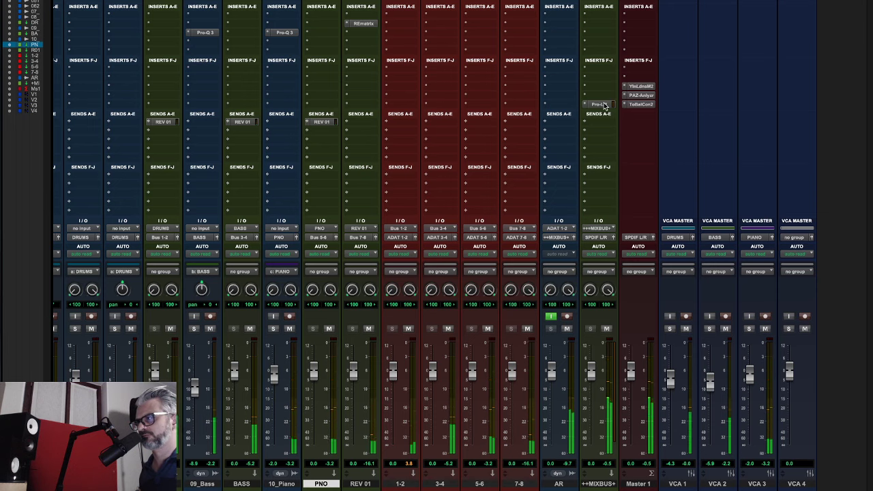
- Play the full mix from the start of the bass part on the Edit window timeline
scroll(546, 208, left, 5)
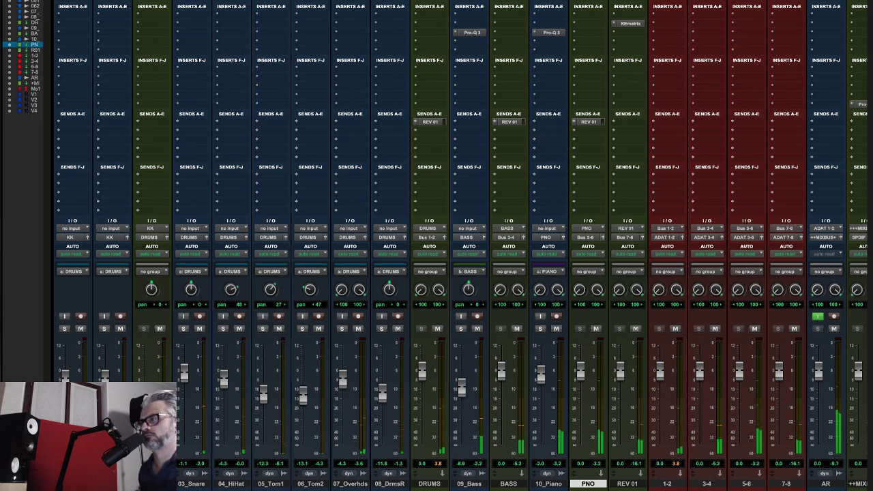
key(ctrl+equal)
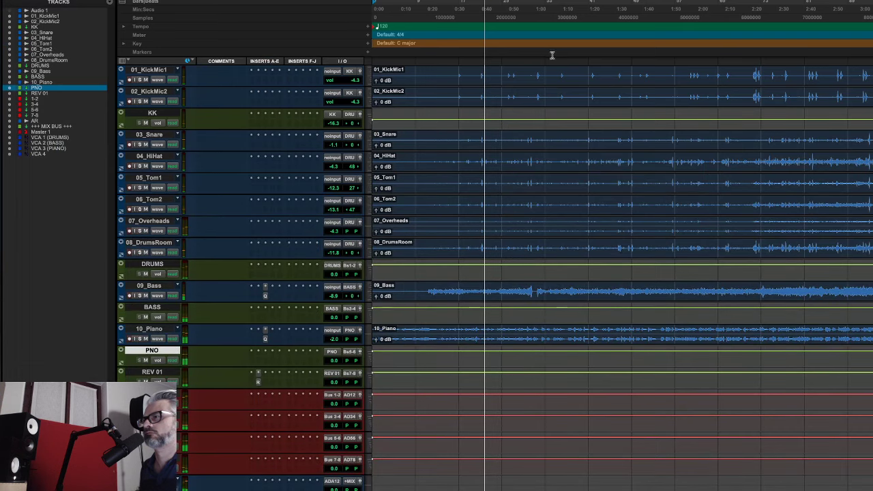
click(430, 40)
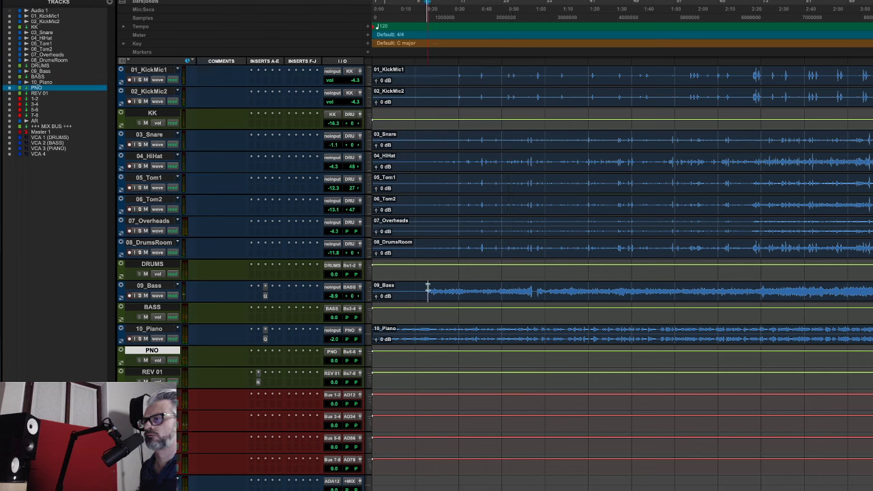
key(space)
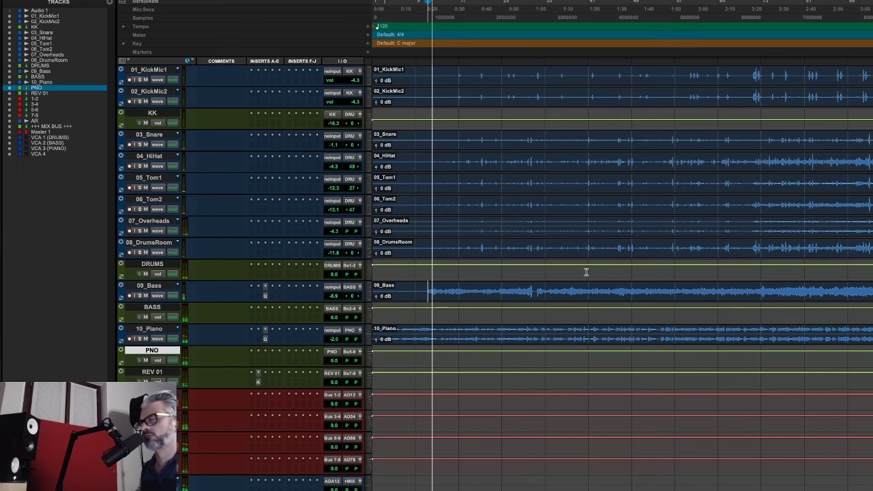
scroll(586, 271, down, 2)
key(super+equal)
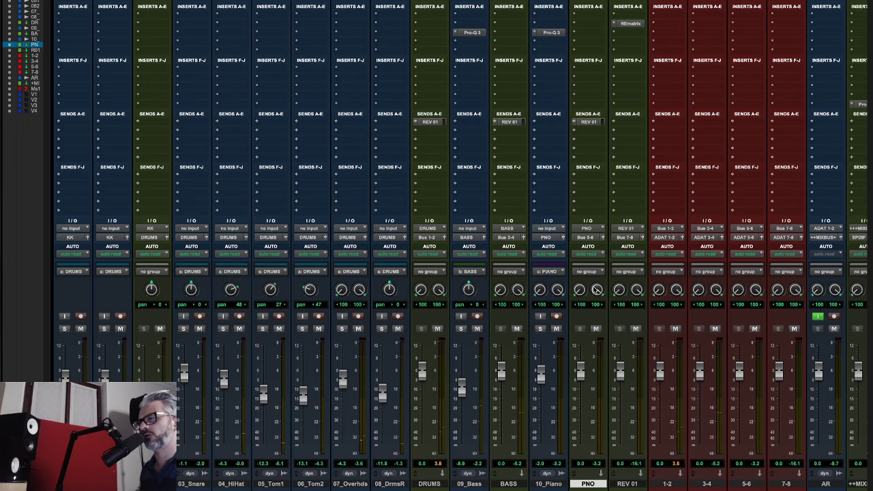
scroll(596, 290, right, 1)
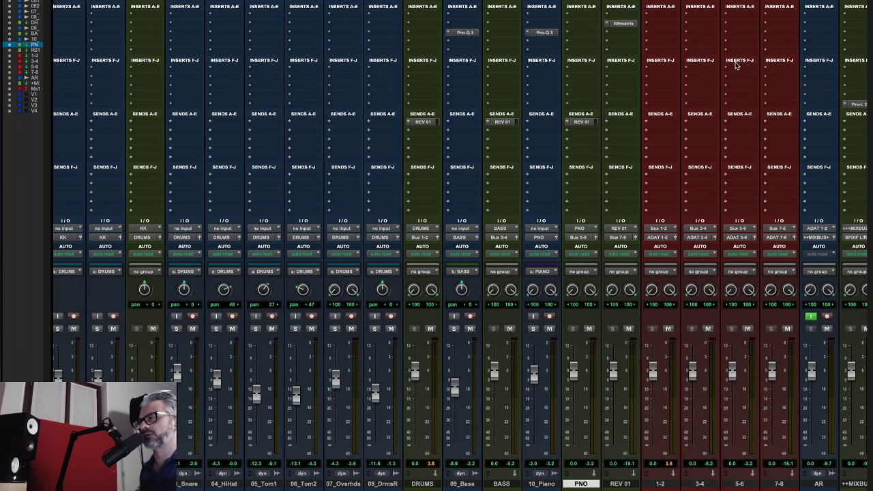
key(super+equal)
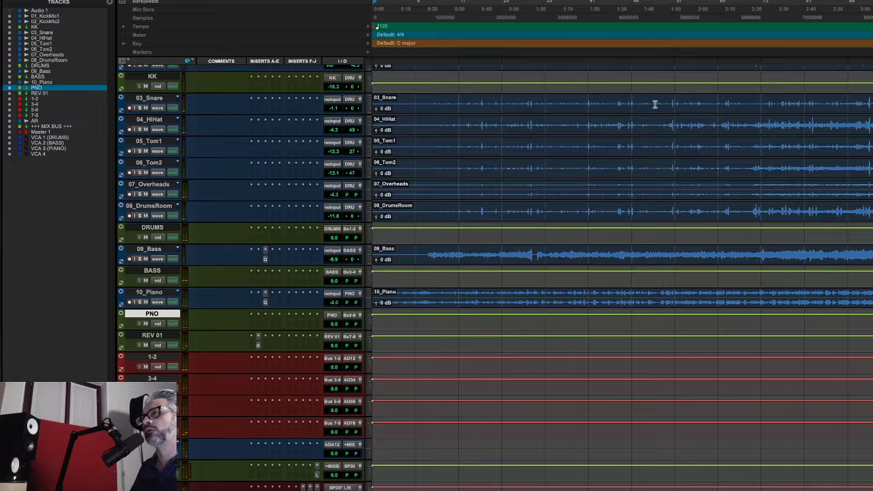
key(ctrl+equal)
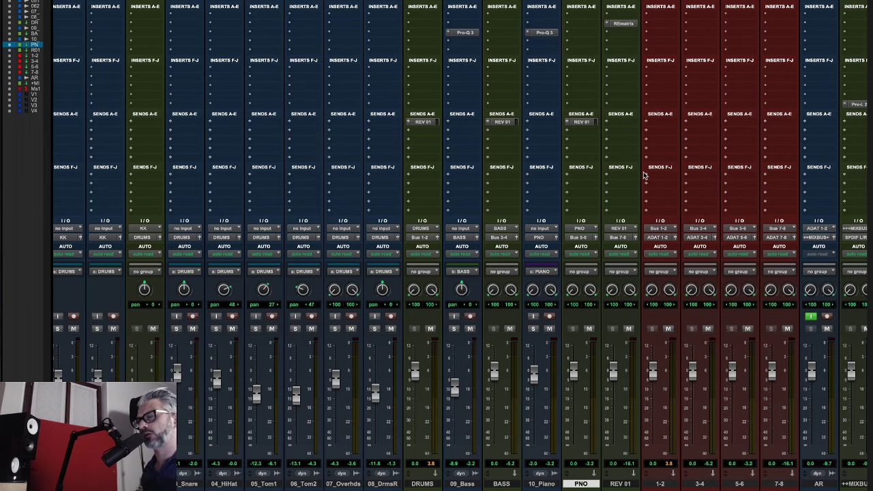
- Play the mix and narrow the right pan of the DRUMS aux track to 49
scroll(644, 175, left, 1)
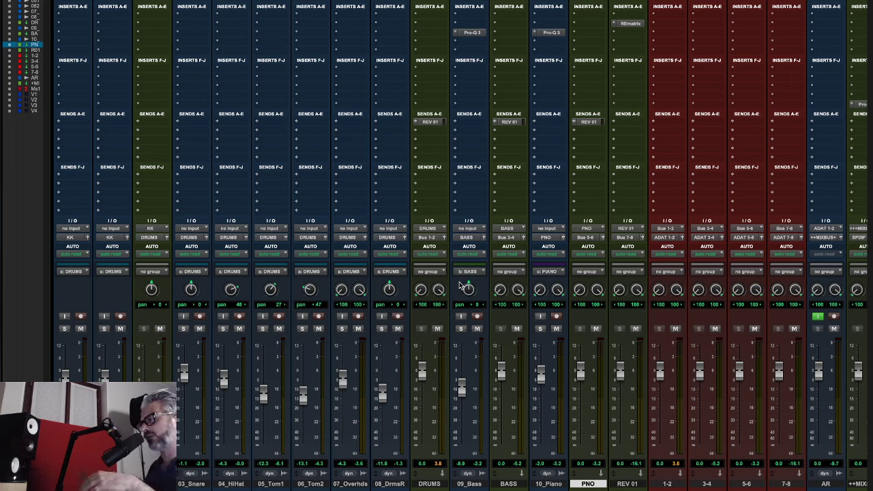
key(space)
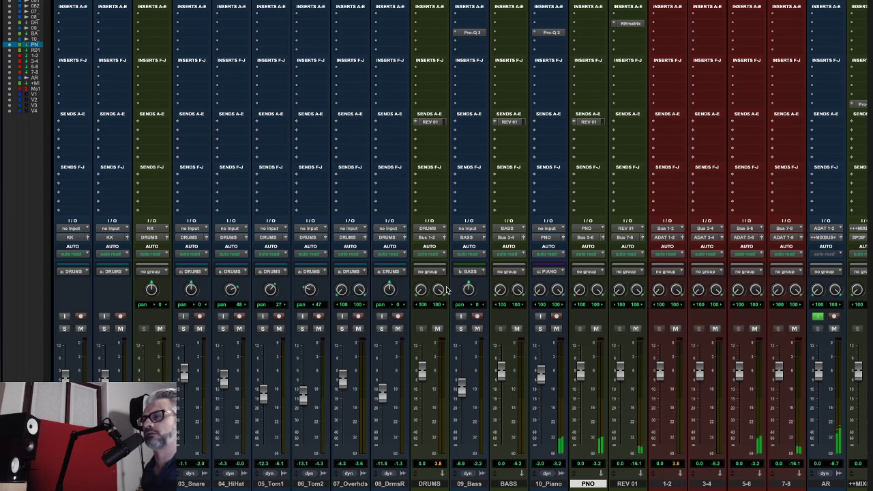
drag(440, 291, 441, 308)
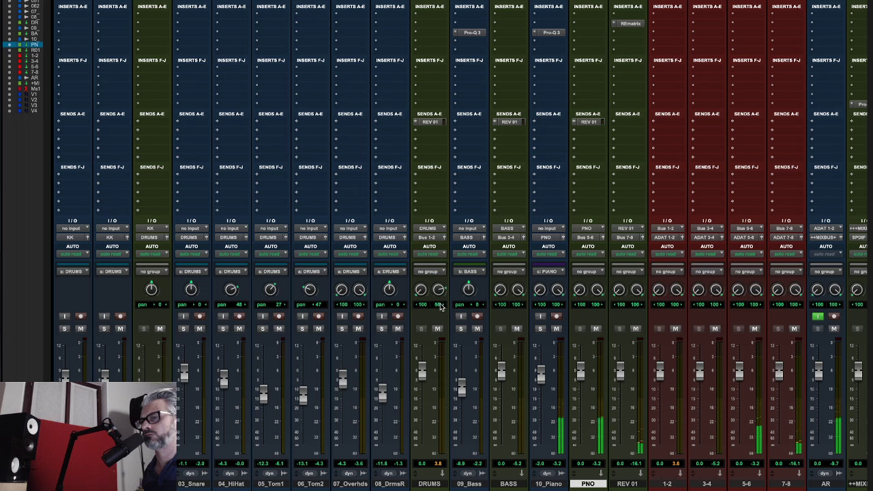
drag(441, 307, 441, 292)
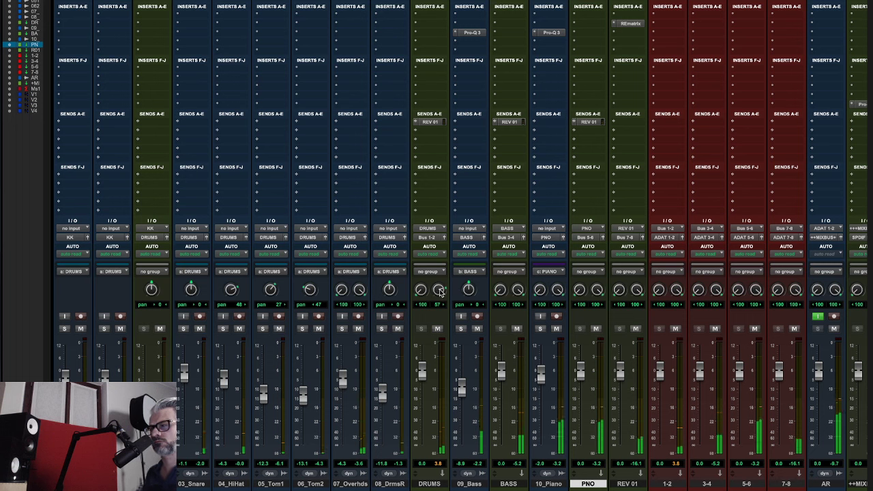
drag(440, 291, 439, 294)
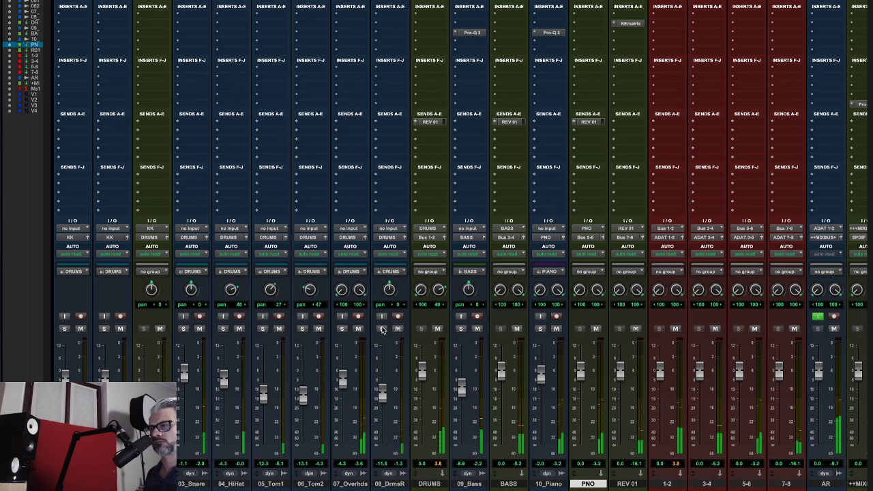
- Narrow the left pan of the PNO aux track to 76 and set its level to -0.6 dB
drag(540, 292, 539, 289)
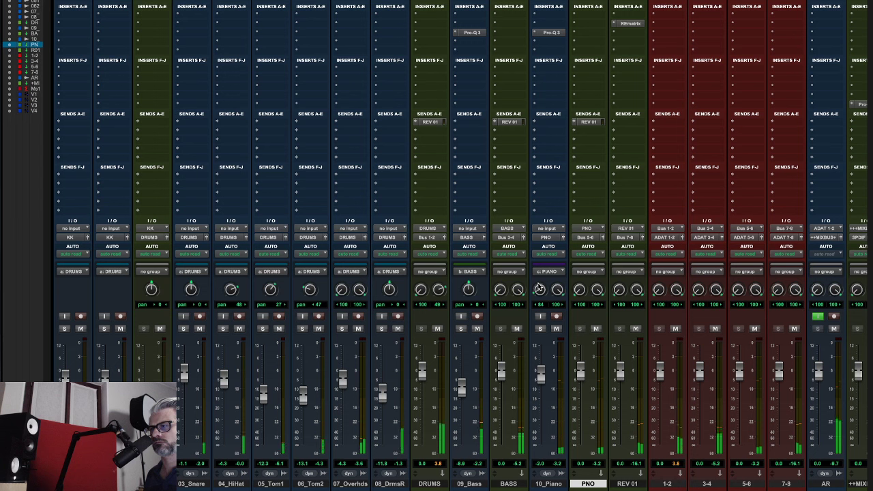
drag(539, 290, 576, 288)
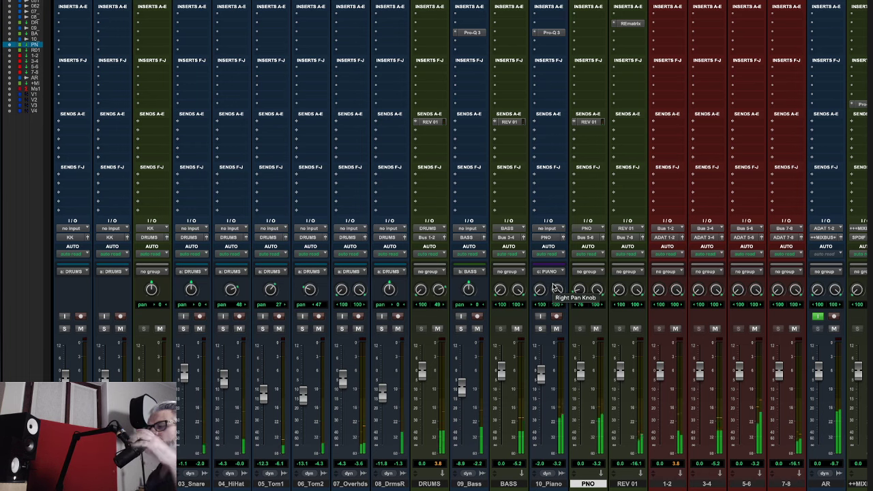
key(super+Tab)
key(Escape)
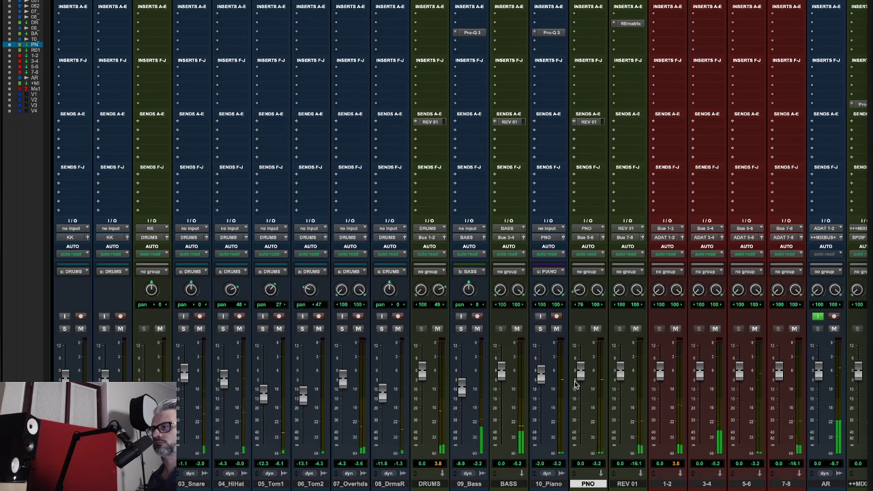
drag(581, 376, 581, 377)
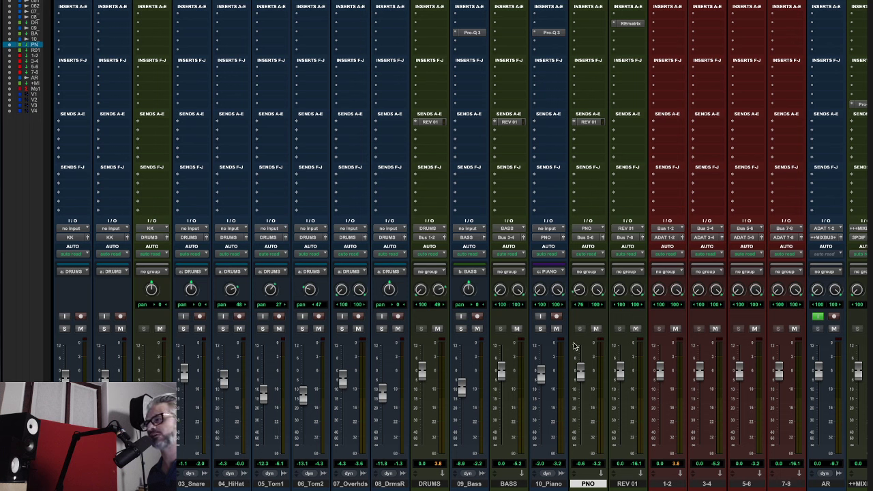
- Audition 10_Piano in solo, clear the solo and set the left pan of the PNO aux track to 72
click(540, 328)
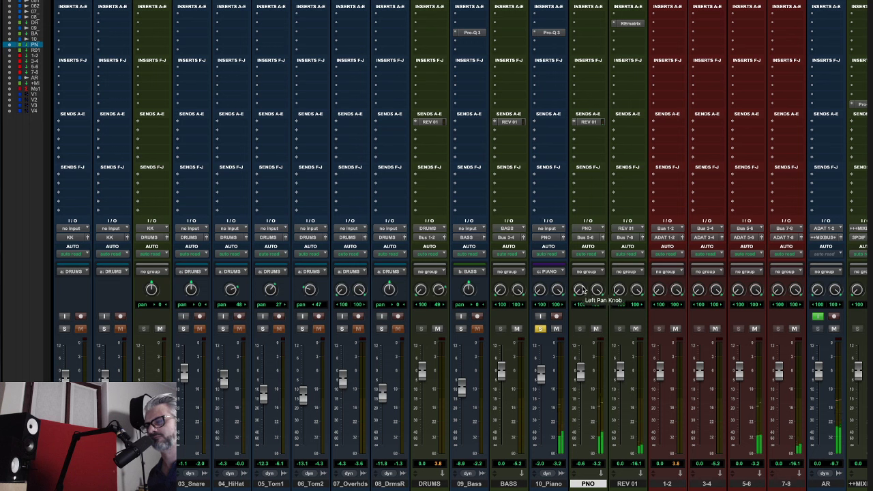
click(541, 328)
drag(577, 292, 578, 281)
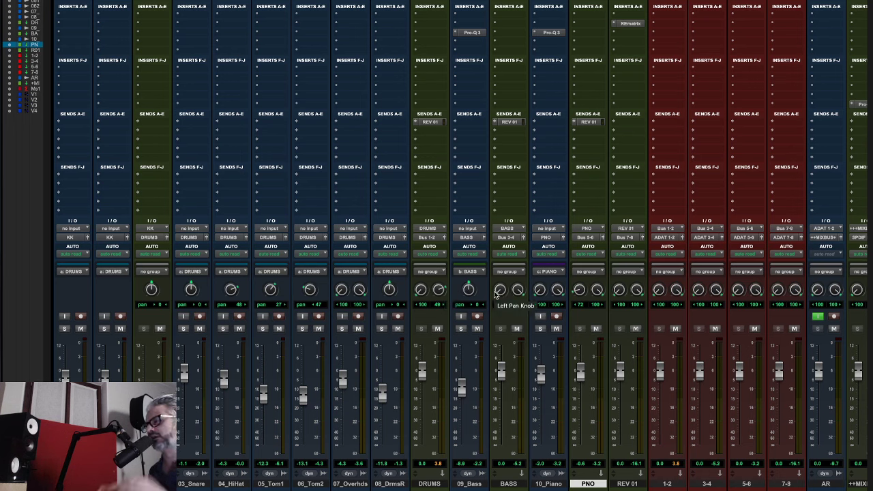
- Play the mix from about 2:08 and raise the gain of the Pro-L 2 limiter on the MIX BUS to +7.7 dB
key(super+equal)
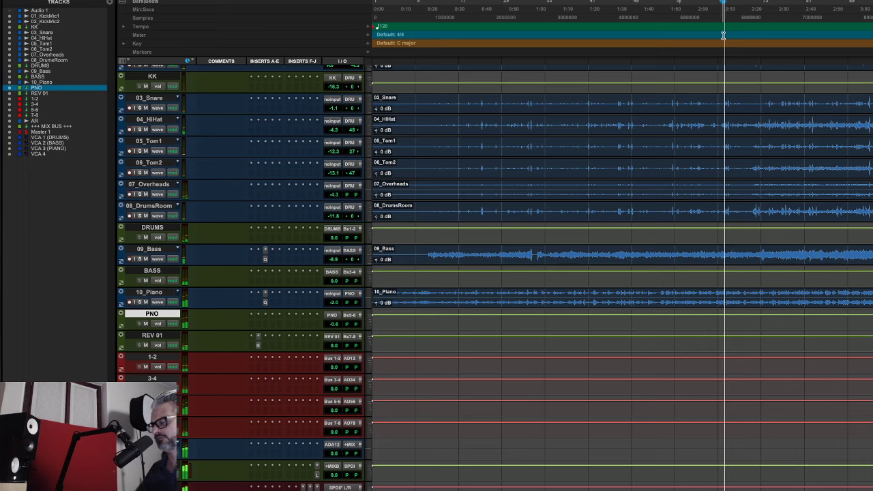
key(super+equal)
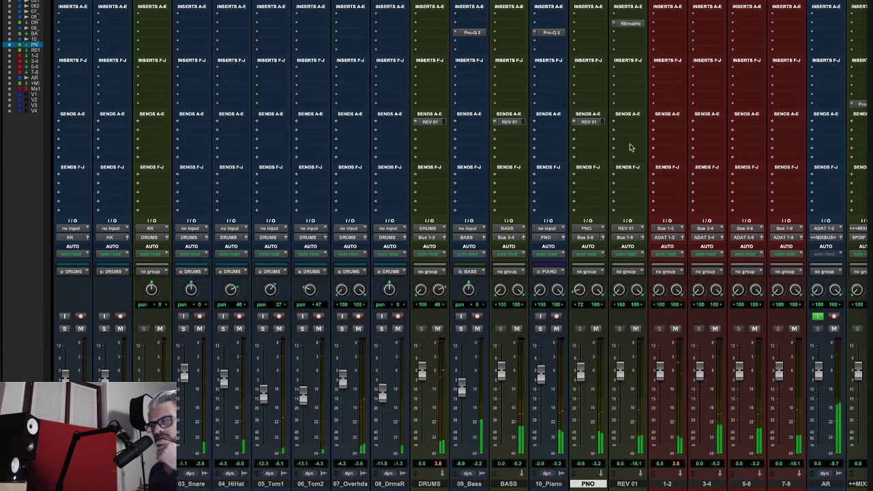
scroll(630, 144, right, 5)
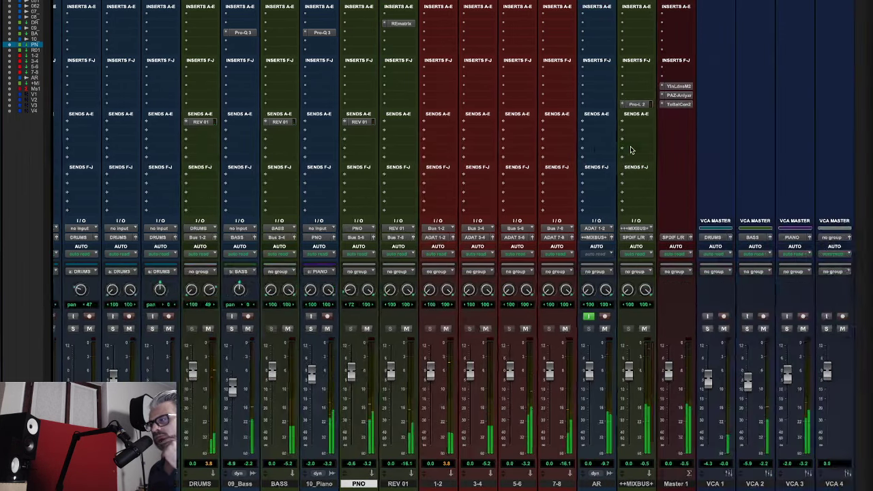
click(636, 103)
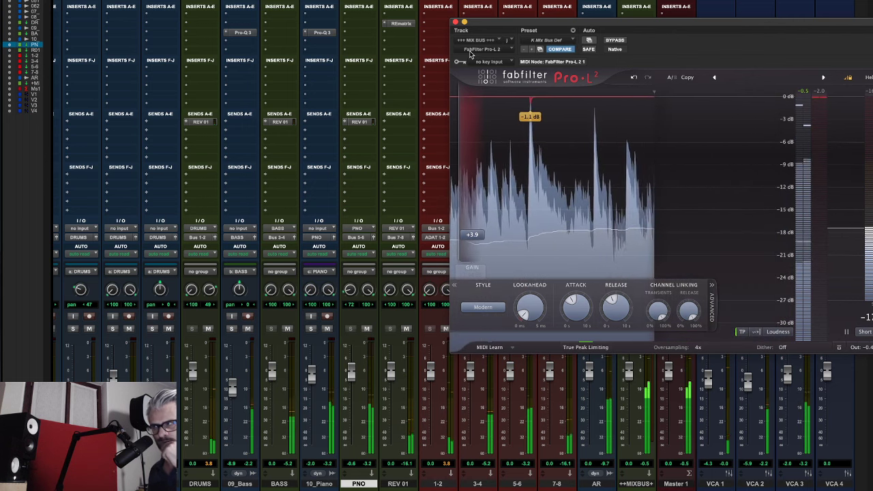
drag(488, 240, 487, 216)
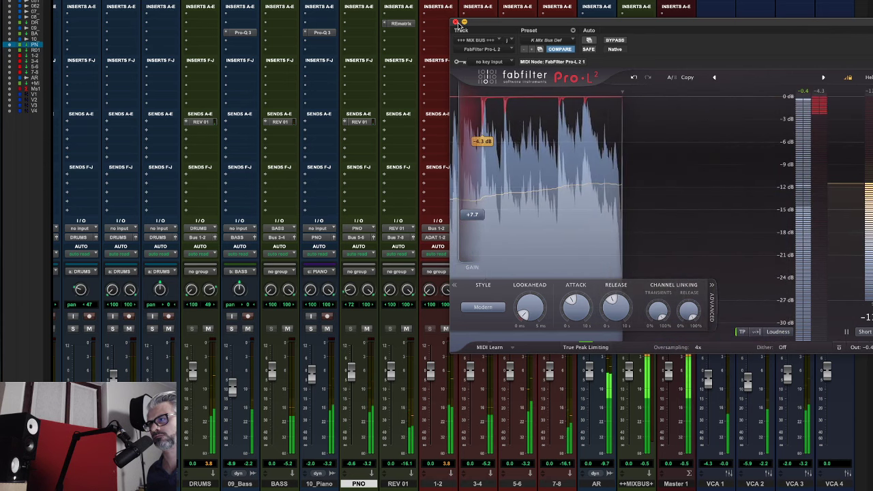
key(super+w)
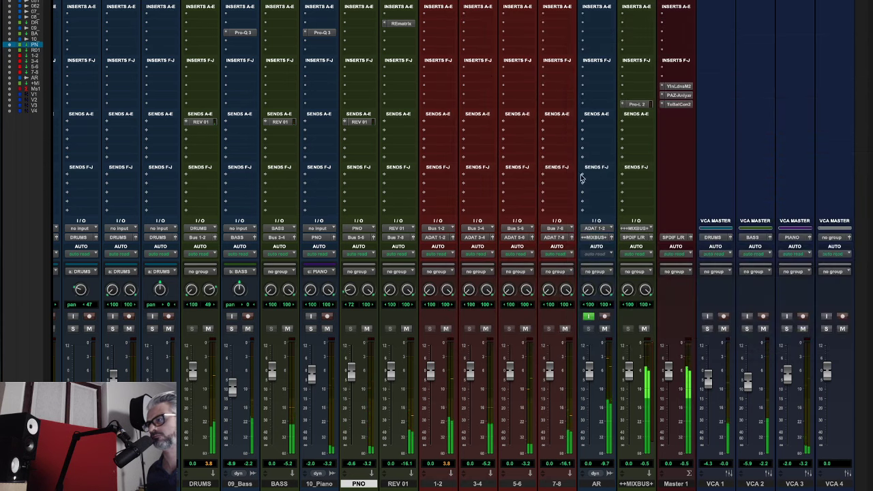
- Raise the gain of the Pro-L 2 limiter on the MIX BUS to +9.5 dB
click(636, 104)
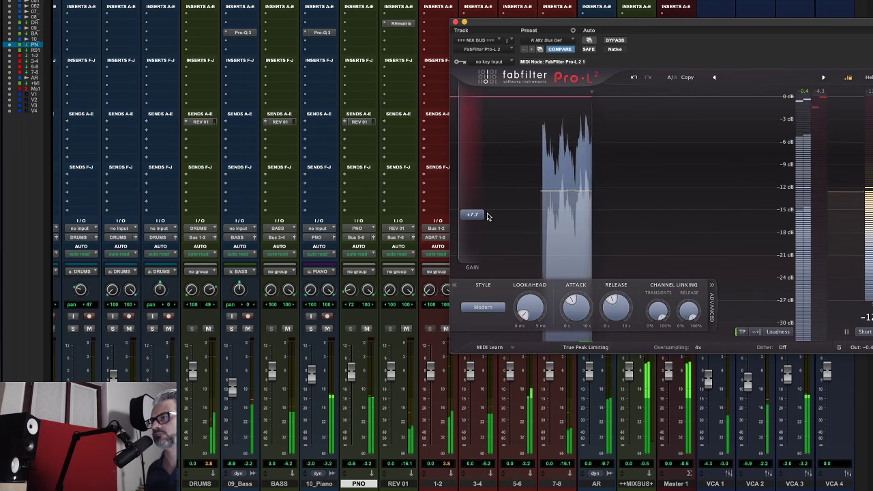
drag(487, 216, 480, 205)
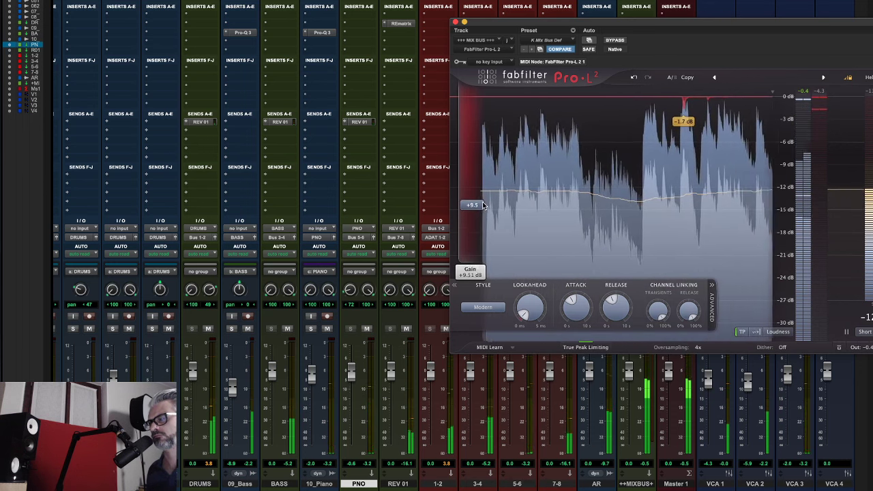
click(455, 22)
- Lengthen the attack of the MIX BUS Pro-L 2 to about 1303 ms, lengthen its release, and reduce transient channel linking to 46%
scroll(425, 72, left, 5)
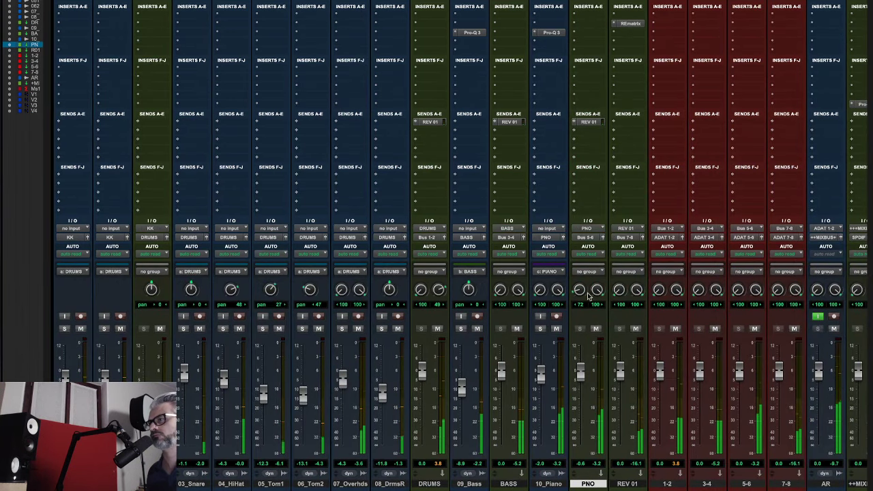
scroll(524, 250, right, 1)
scroll(525, 250, left, 1)
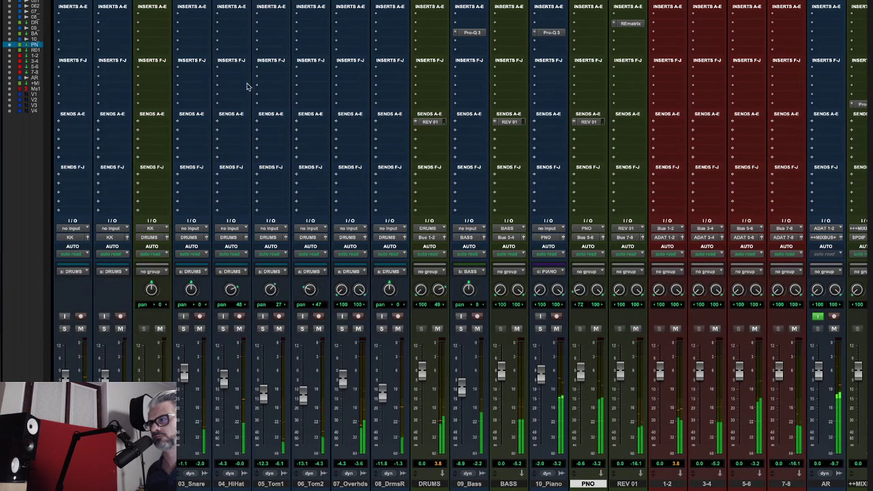
scroll(528, 123, right, 5)
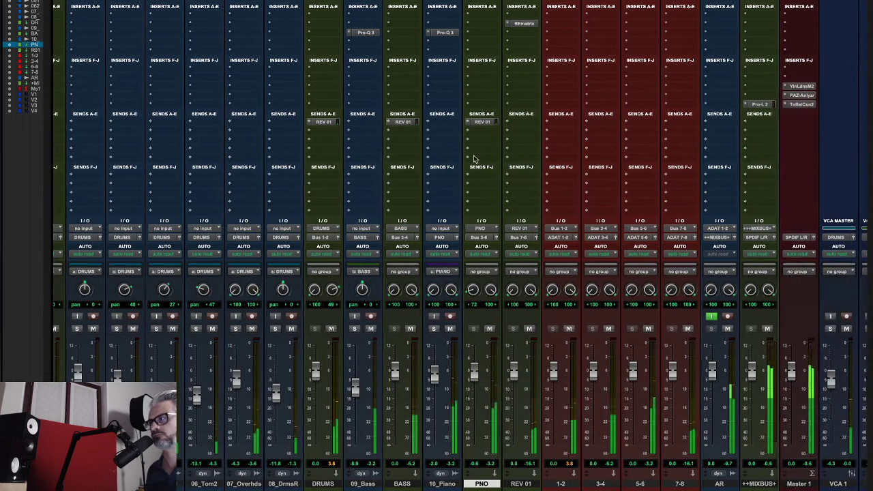
click(764, 105)
mouse_move(540, 315)
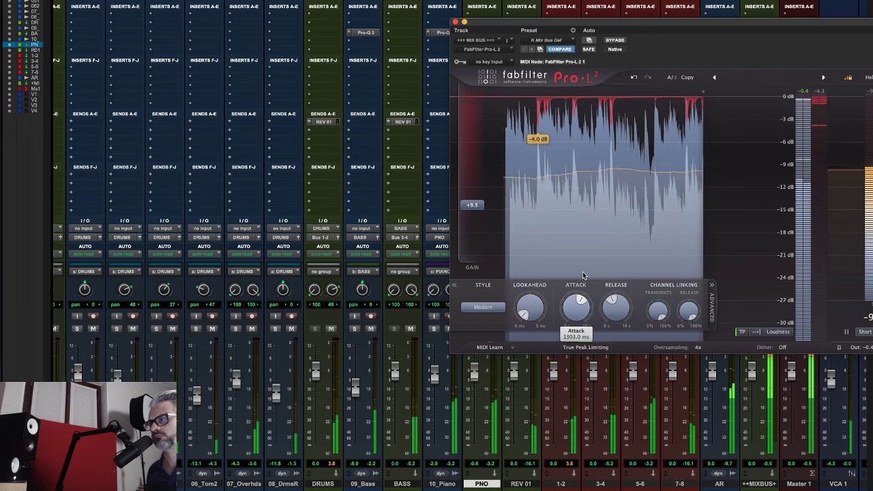
drag(628, 298, 622, 284)
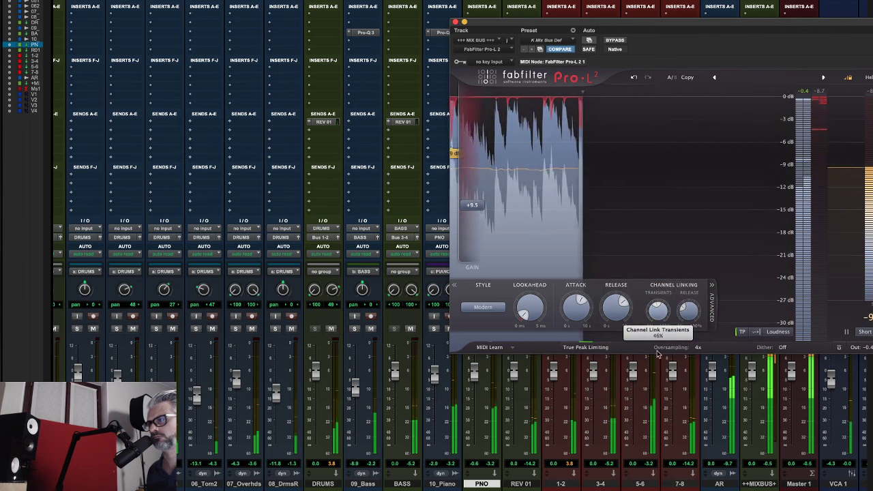
click(455, 23)
- Insert the mono UAD Pultec-Pro Legacy equalizer on 03_Snare and place its window over the middle of the mixer
scroll(409, 130, left, 3)
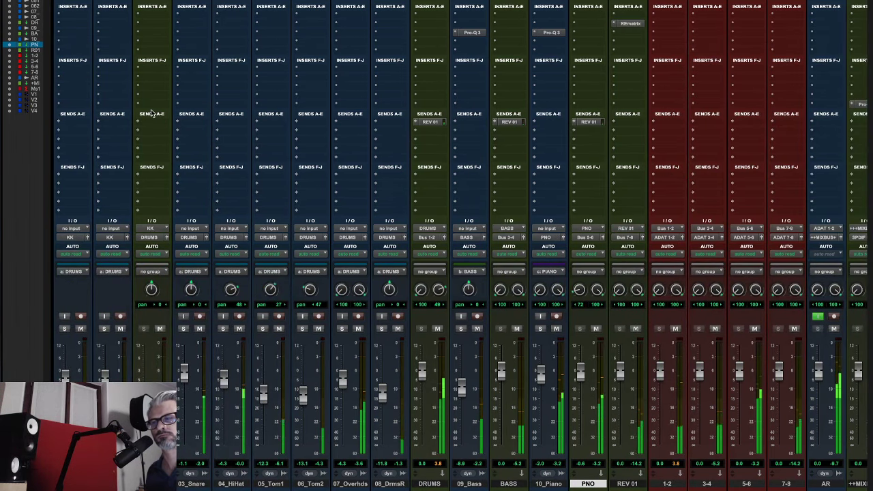
click(190, 79)
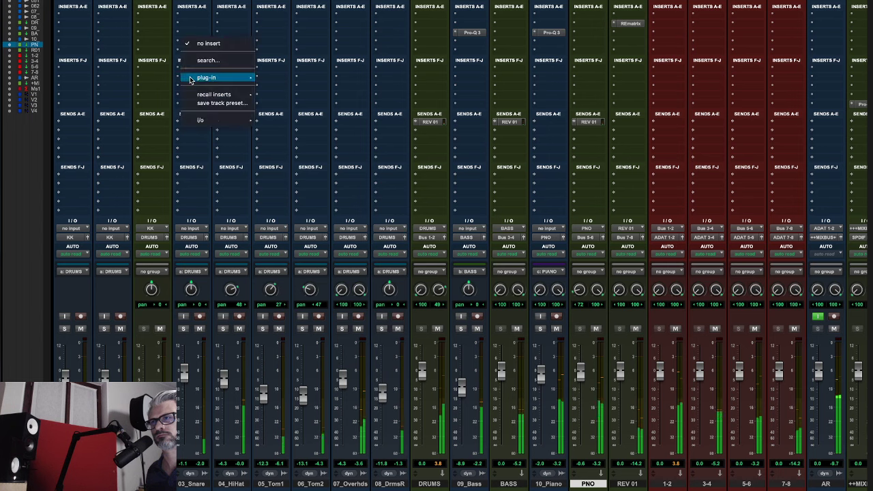
mouse_move(192, 80)
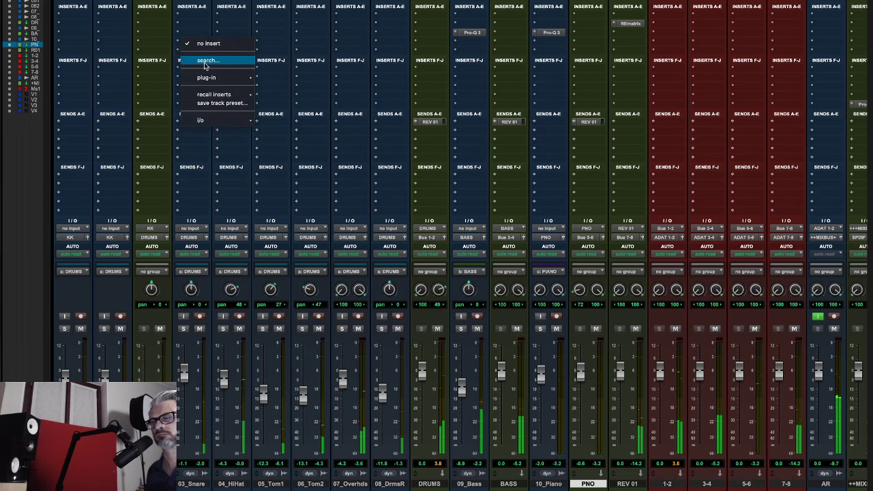
click(171, 15)
click(192, 13)
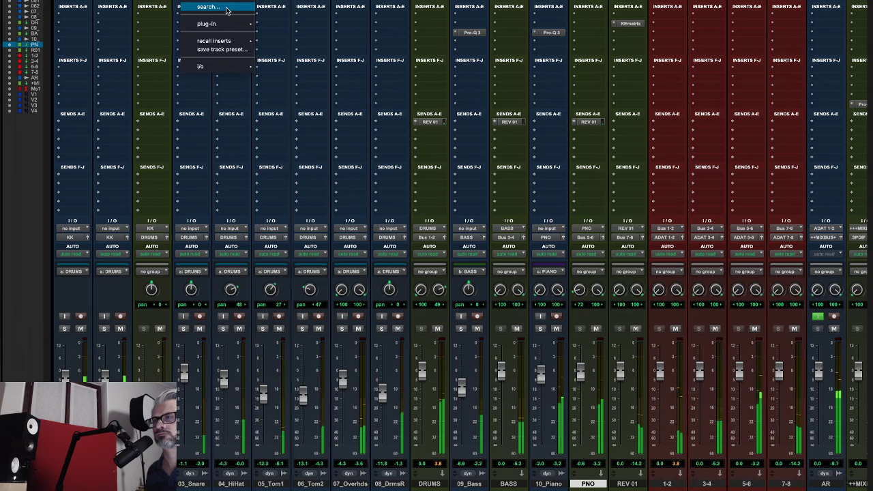
click(210, 6)
text(pultec)
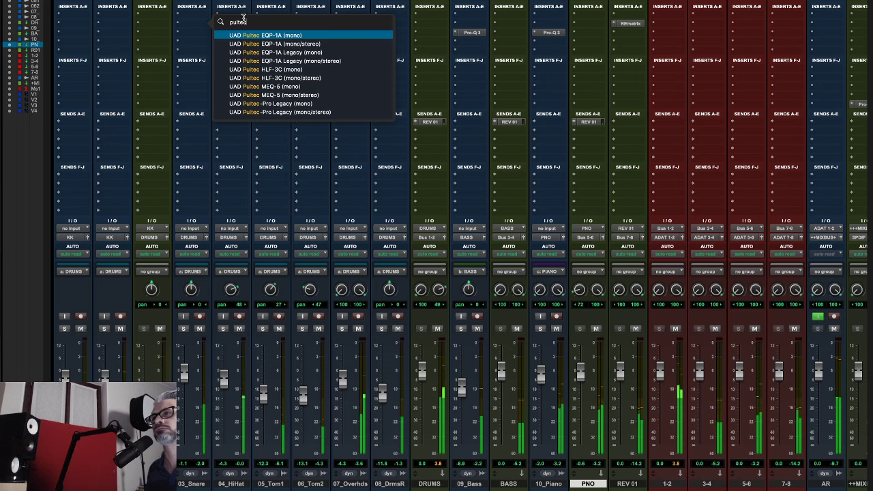
click(320, 104)
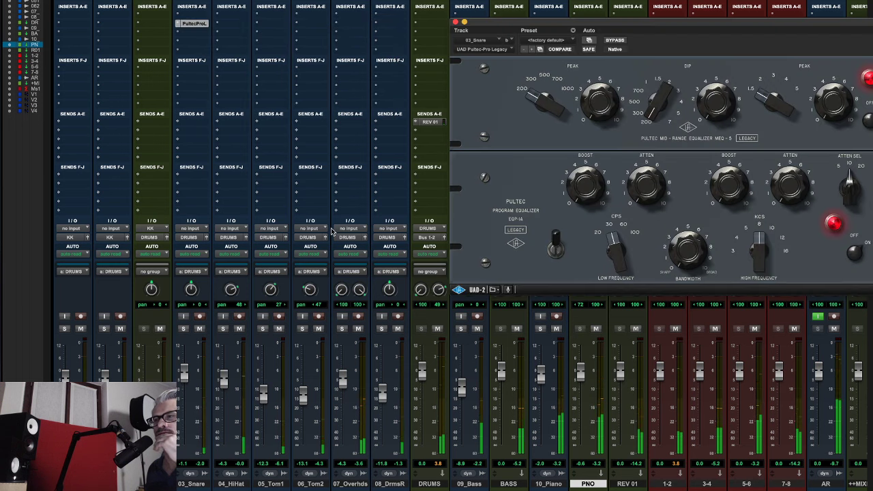
drag(591, 19, 355, 60)
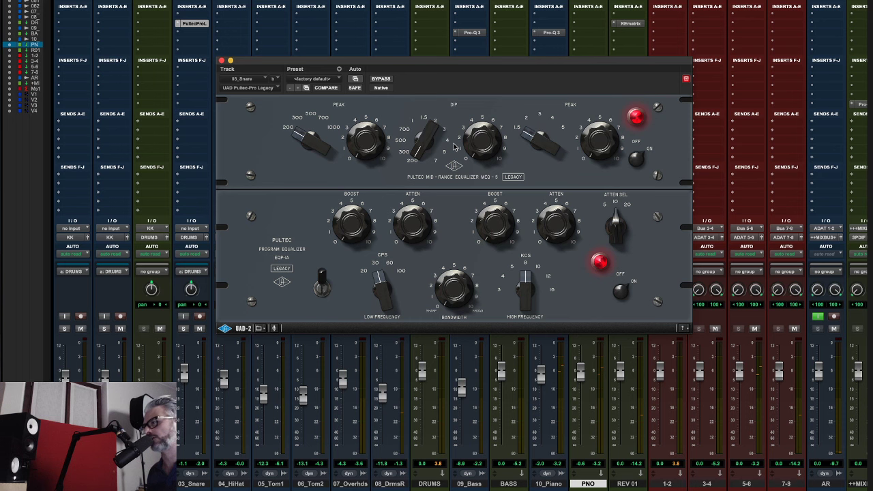
- Raise the high-frequency boost and the low peak of the Pultec on 03_Snare, and lower the track to -3.0 dB
drag(487, 227, 489, 202)
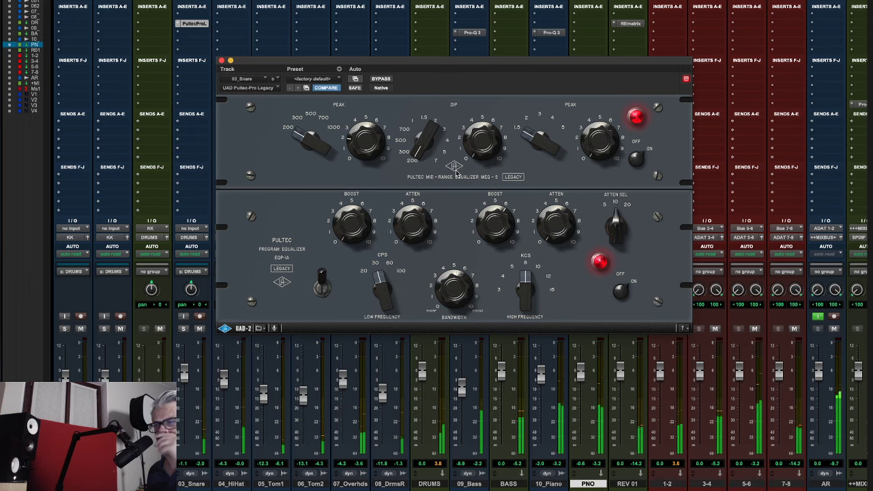
click(220, 61)
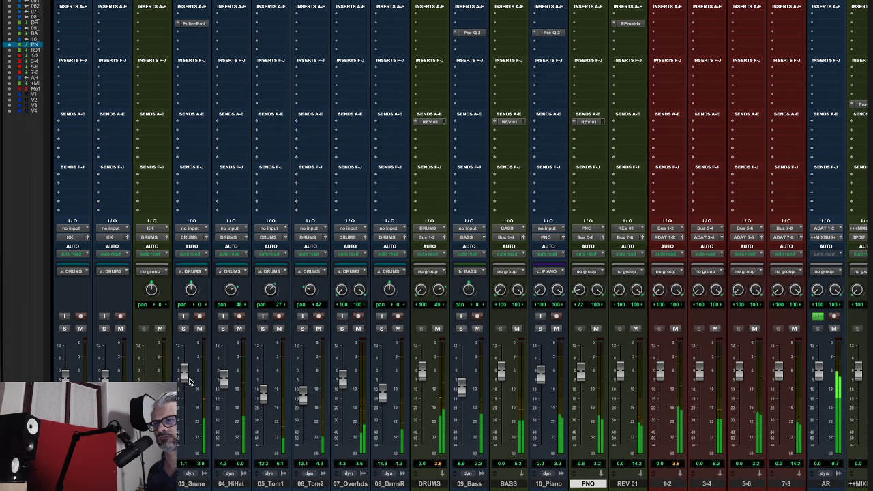
click(195, 24)
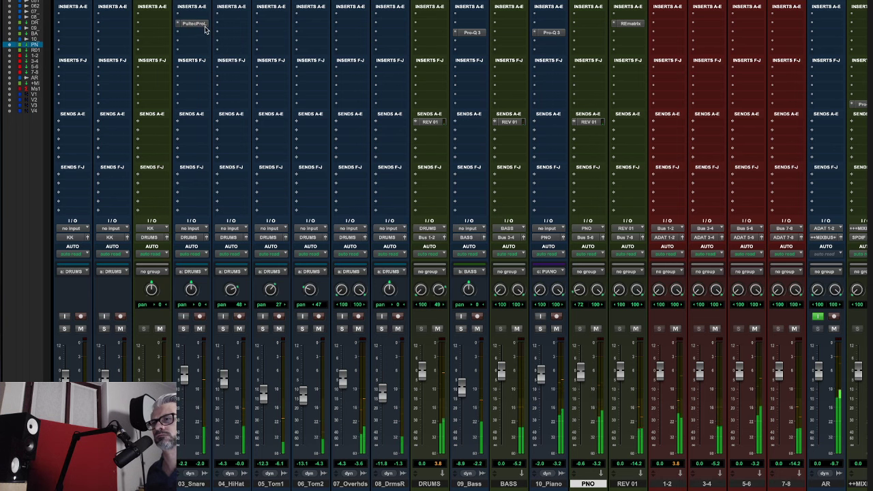
click(193, 23)
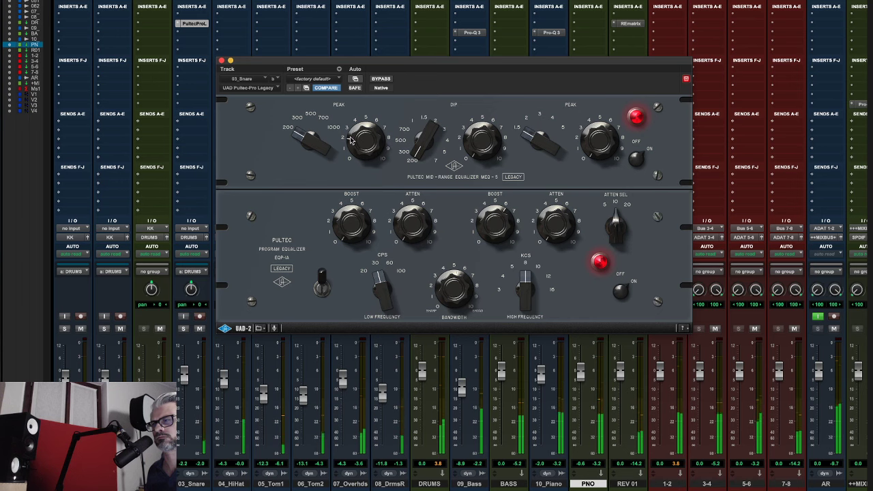
click(221, 61)
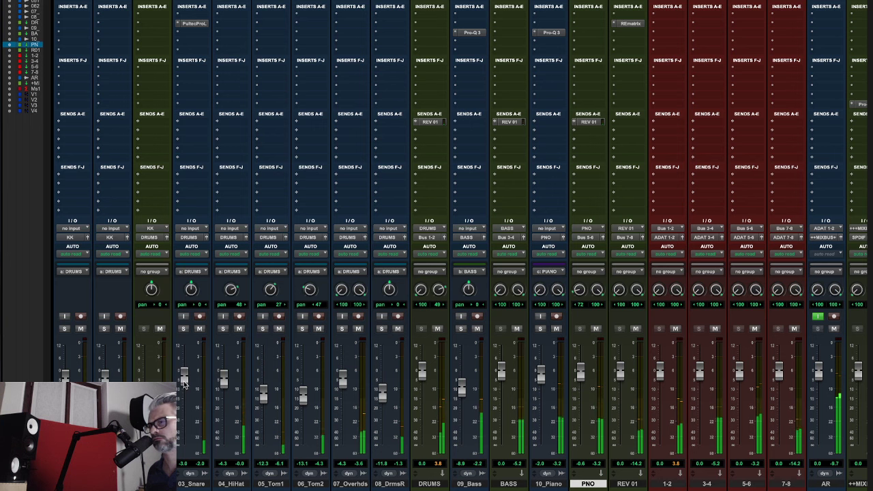
- Mute and unmute the REV 01 track to compare the mix without and with reverb
scroll(526, 272, right, 5)
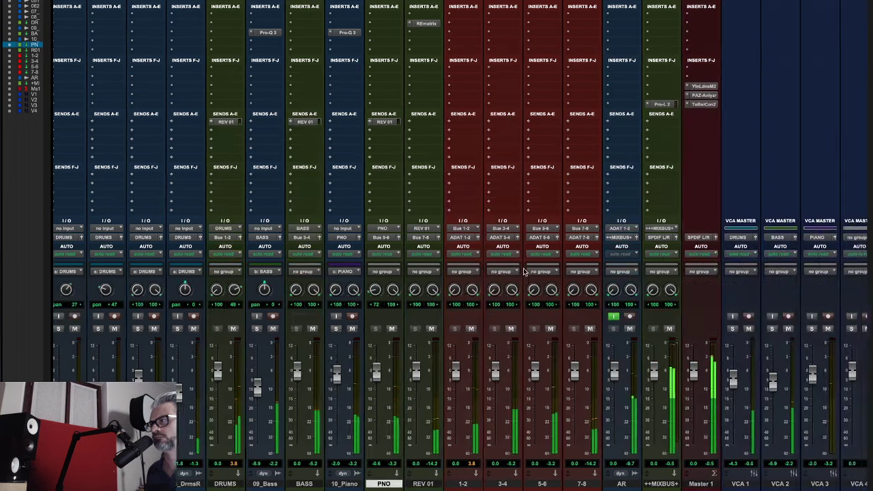
scroll(526, 272, left, 5)
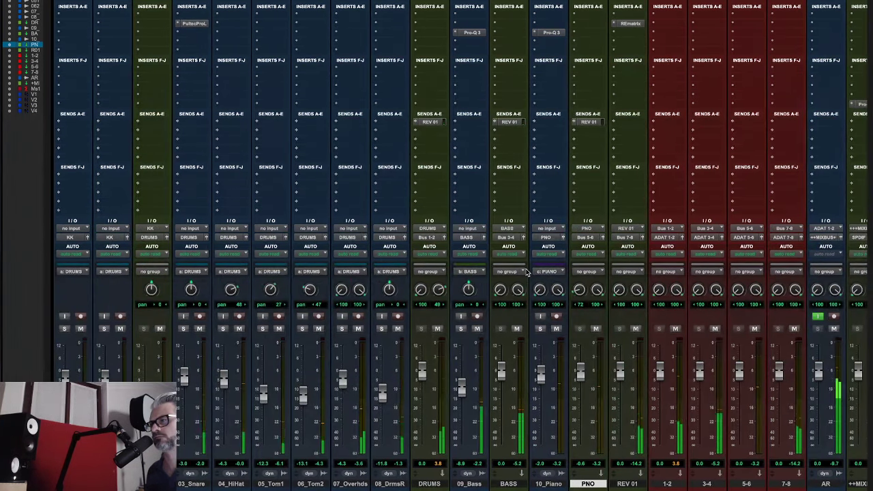
click(635, 329)
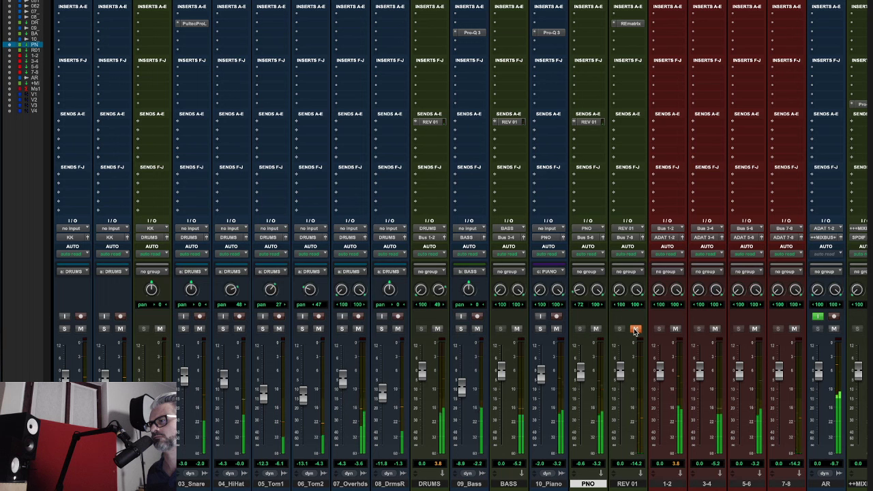
click(635, 329)
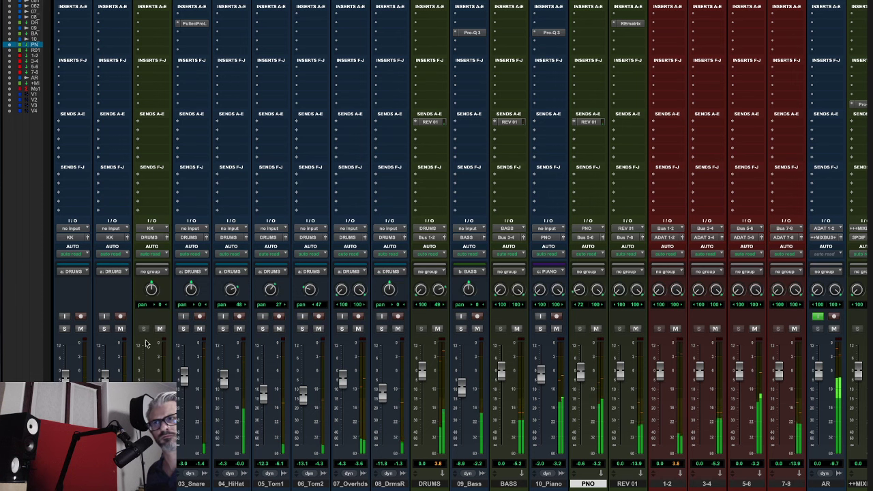
- Insert the mono UAD UA 1176LN Legacy compressor below the Pultec on 03_Snare
click(195, 36)
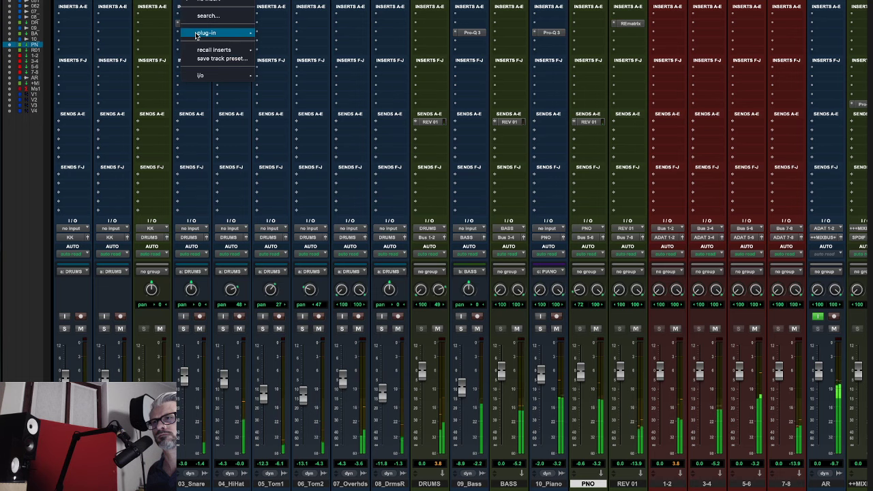
click(214, 16)
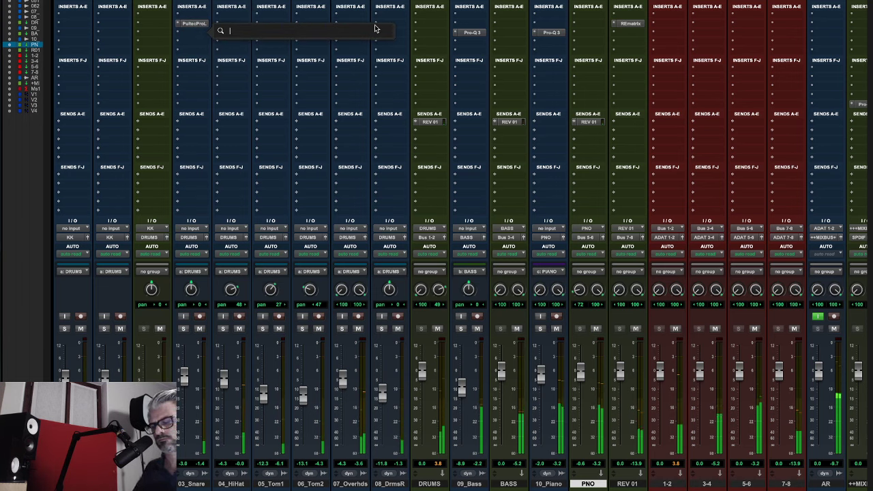
text(11)
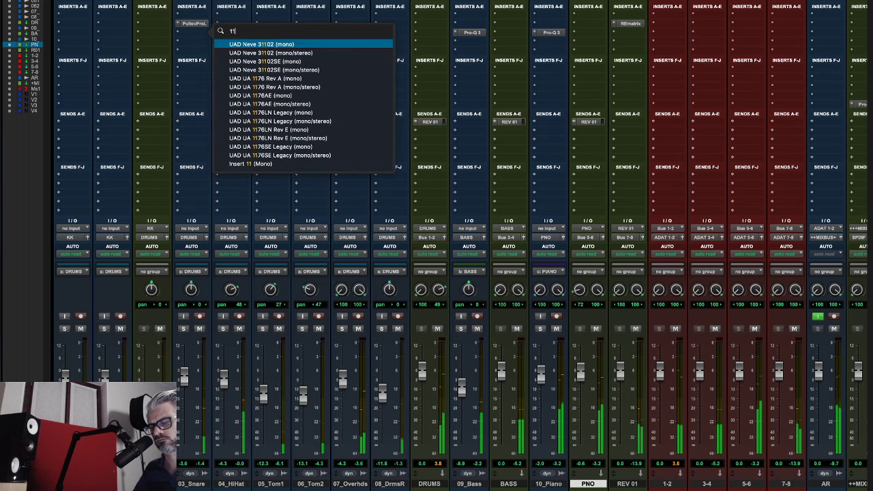
text(76)
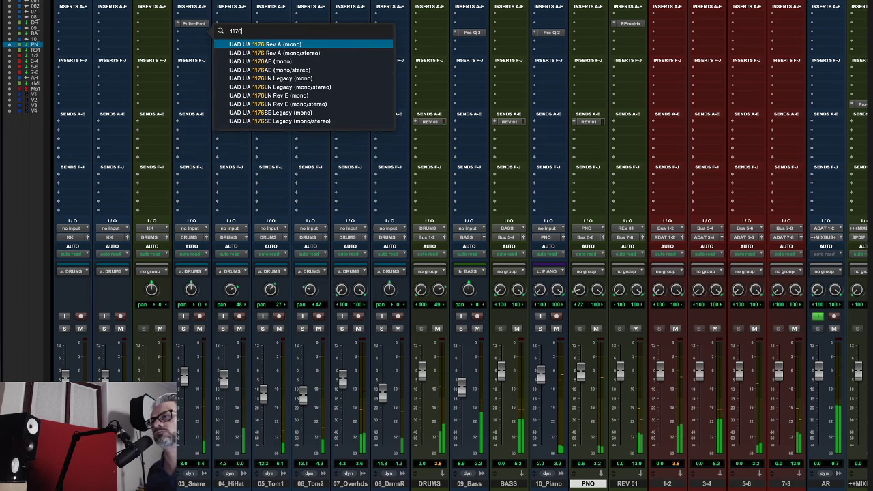
click(330, 78)
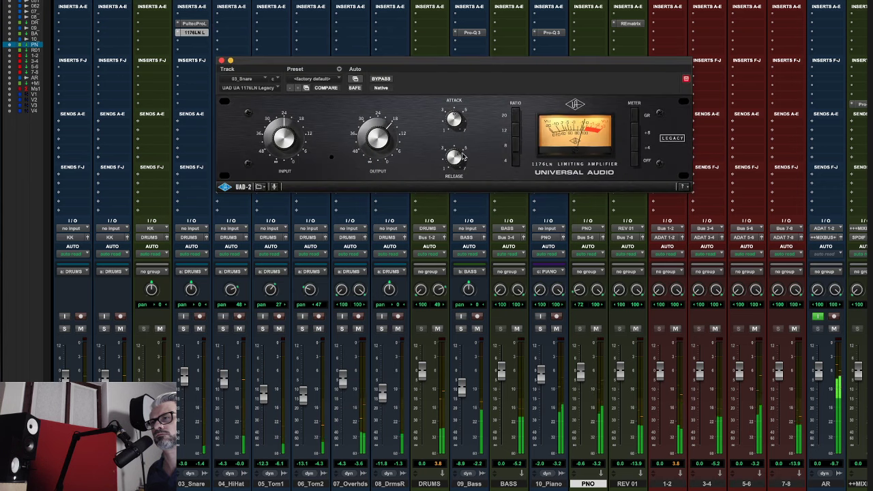
- Reduce the input of the 1176LN on 03_Snare and adjust its attack while the mix plays
drag(285, 146, 295, 147)
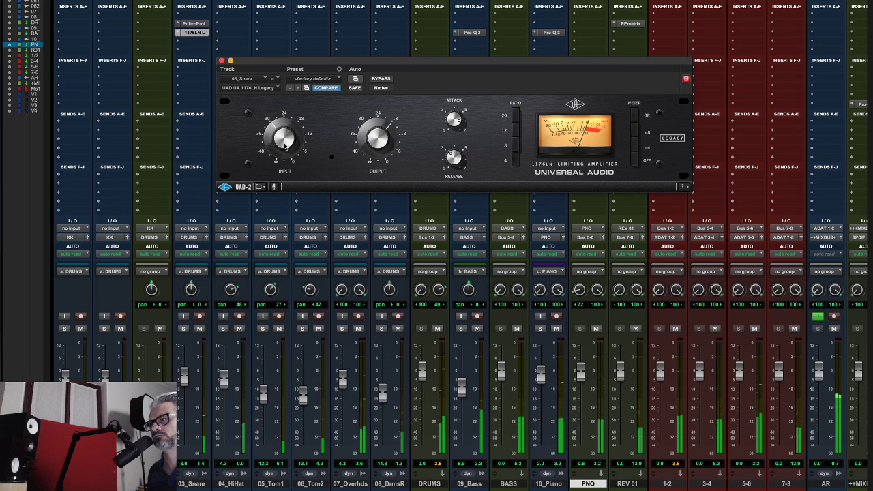
drag(285, 146, 285, 143)
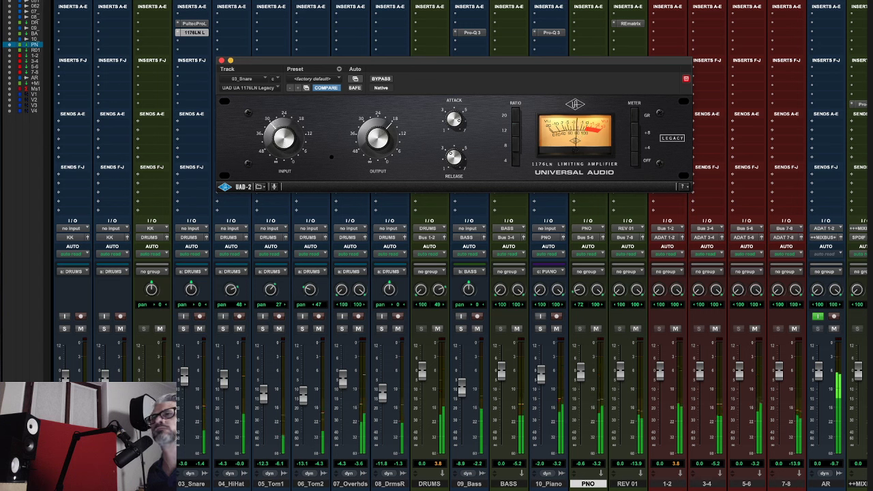
key(super+equal)
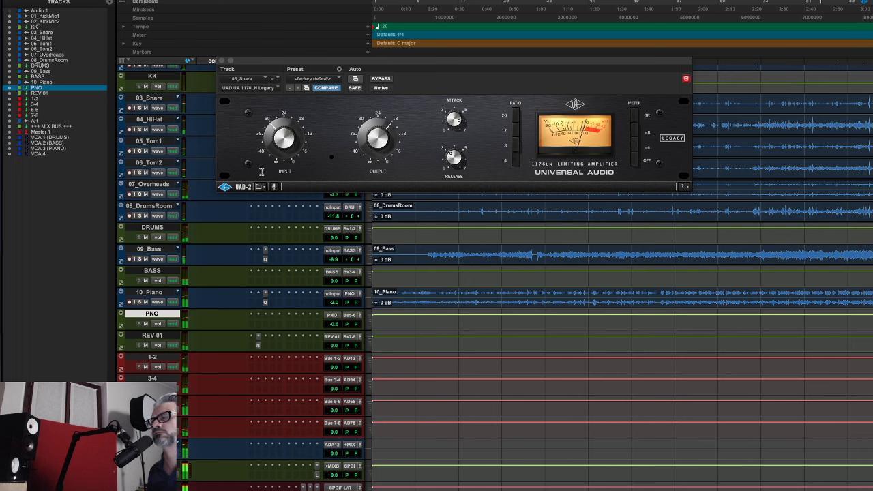
click(285, 141)
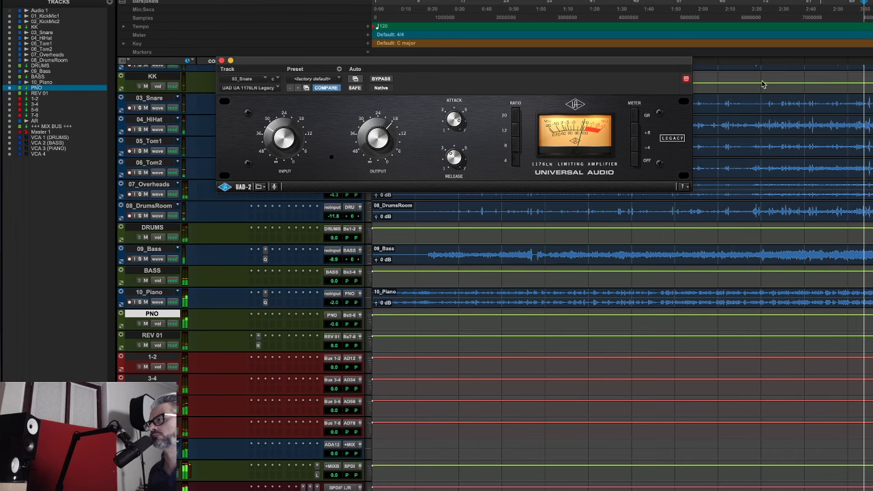
- Play the mix from about 2:26, lower the output of the 1176LN on 03_Snare slightly, and return to the mixer
scroll(821, 130, up, 2)
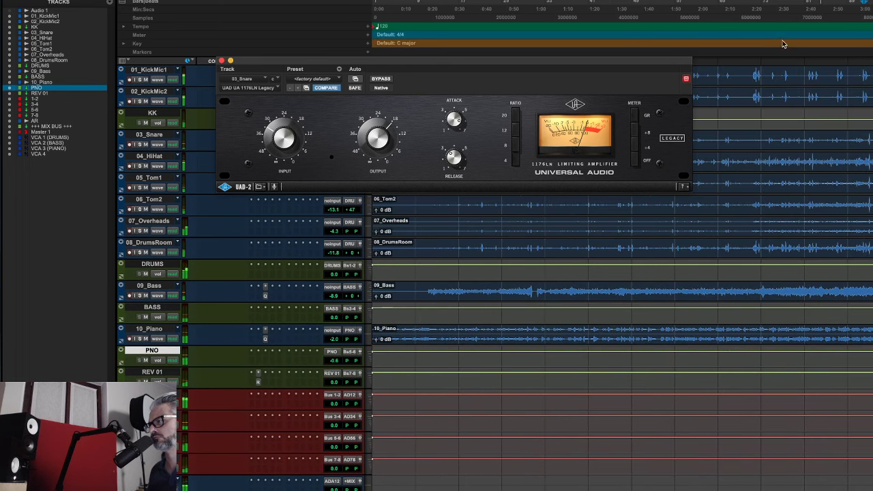
click(772, 20)
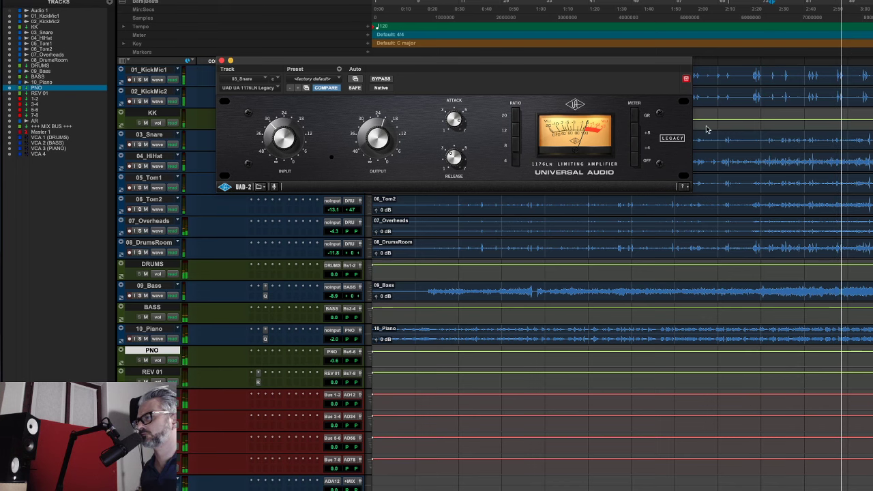
key(super+equal)
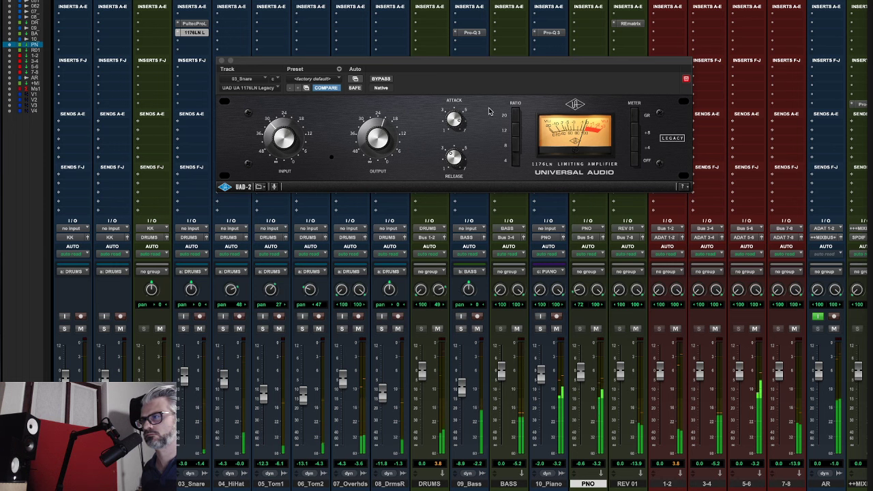
- Close the 1176LN and check the REmatrix reverb settings on REV 01 while the mix plays
click(227, 62)
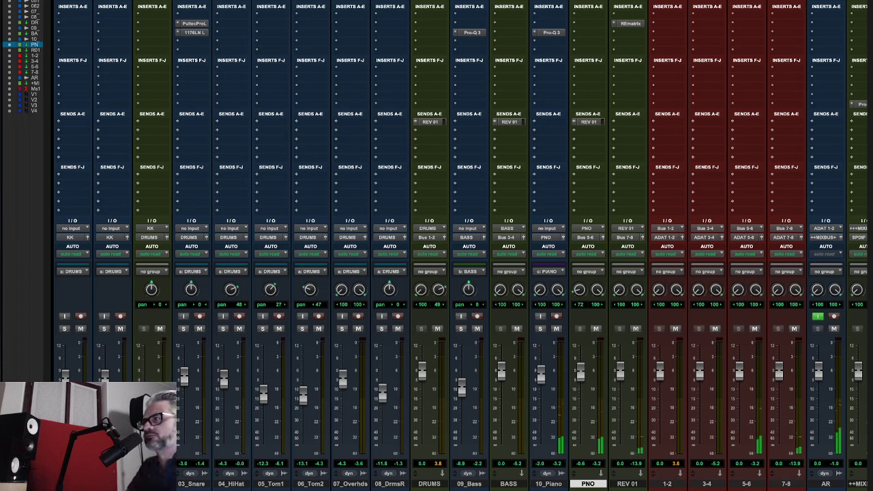
scroll(820, 378, right, 5)
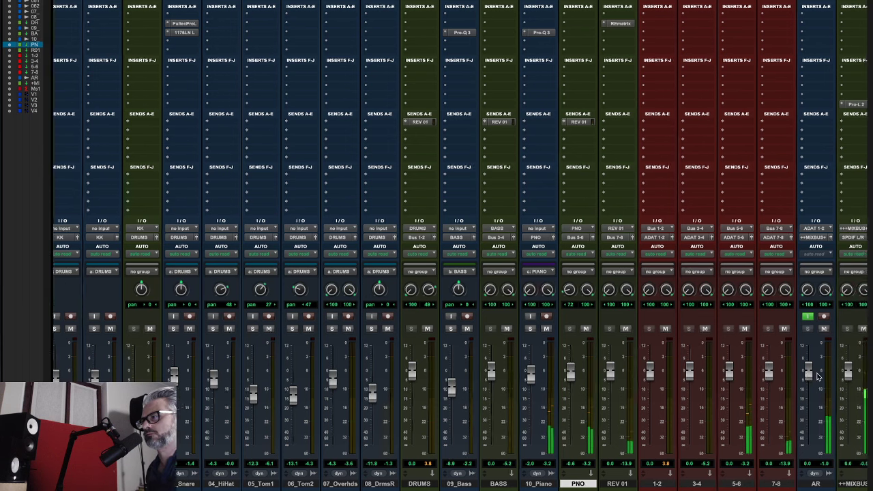
scroll(818, 377, right, 1)
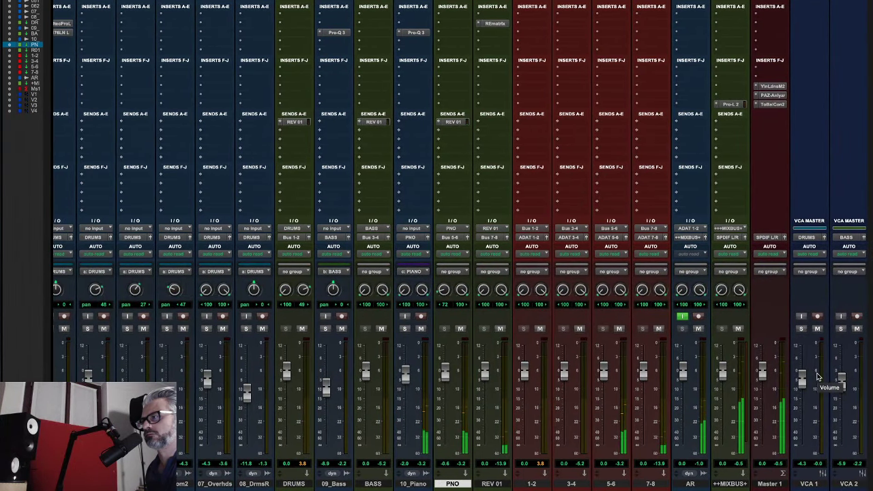
click(496, 24)
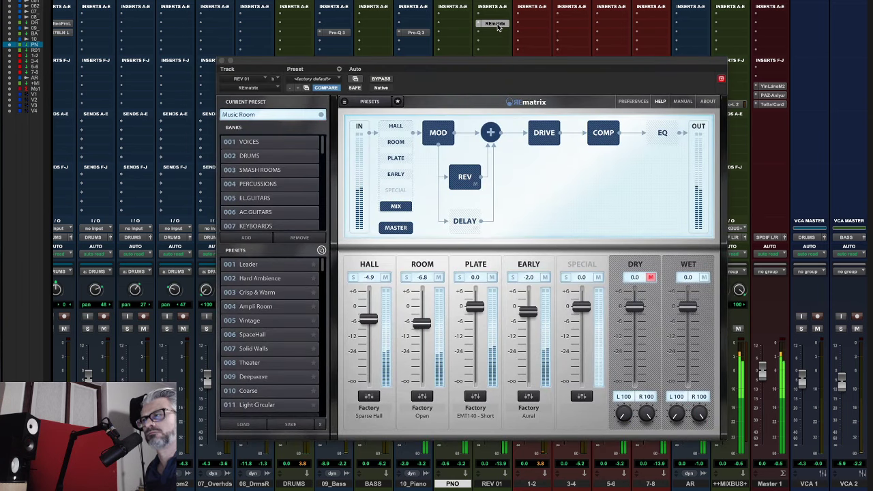
click(496, 24)
- Lower the BASS bus fader to -0.9 dB while the mix plays
scroll(512, 103, left, 3)
scroll(512, 100, left, 5)
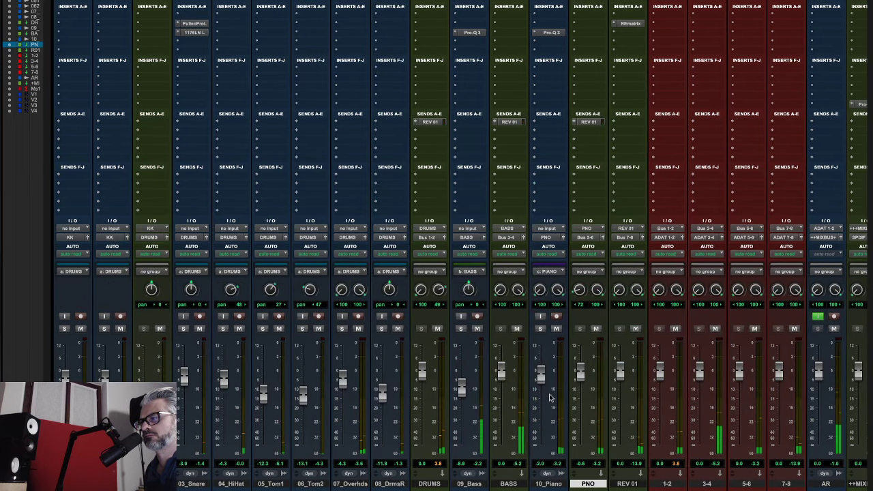
drag(503, 376, 504, 382)
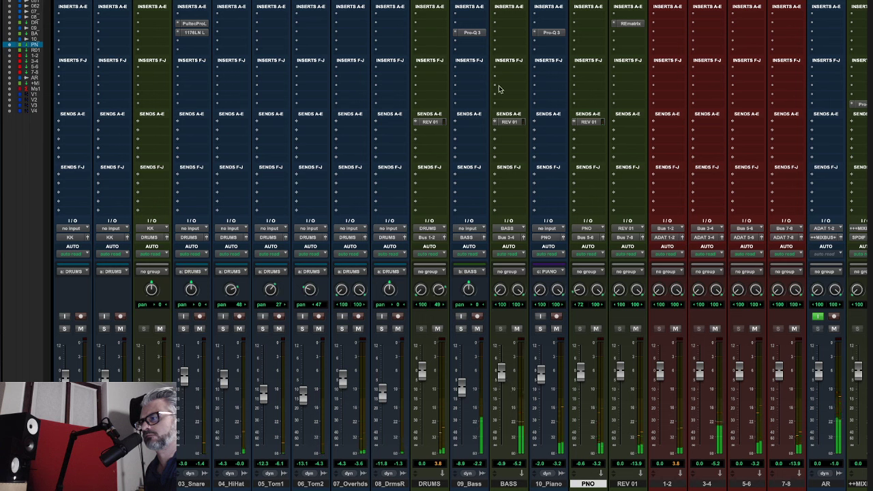
- Insert the mono Smooth Operator plug-in on 09_Bass and place it above the Pro-Q 3
click(469, 46)
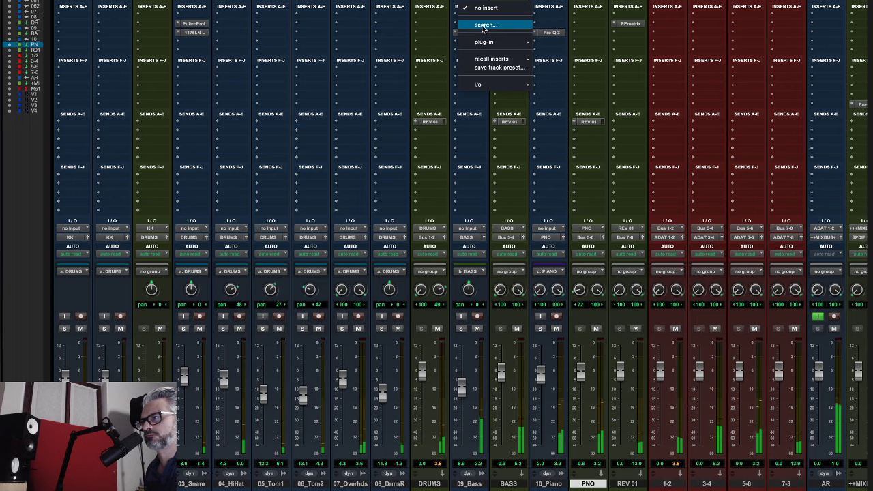
click(492, 27)
text(smoo)
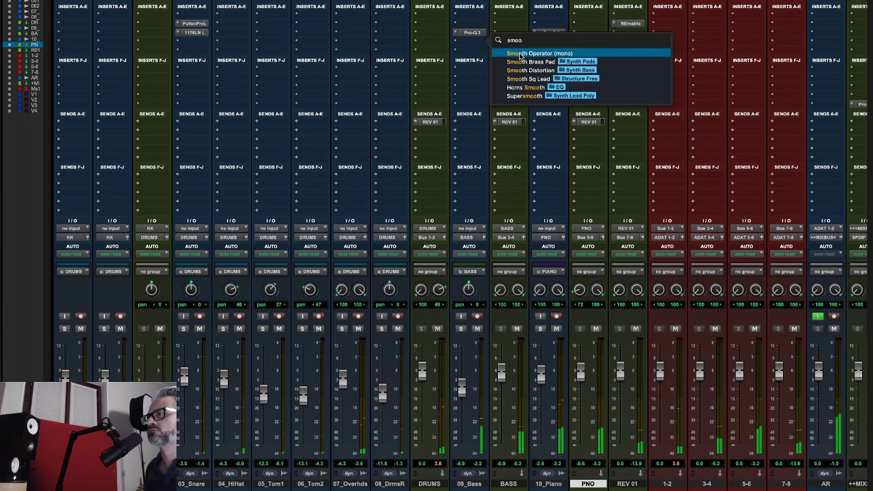
click(522, 54)
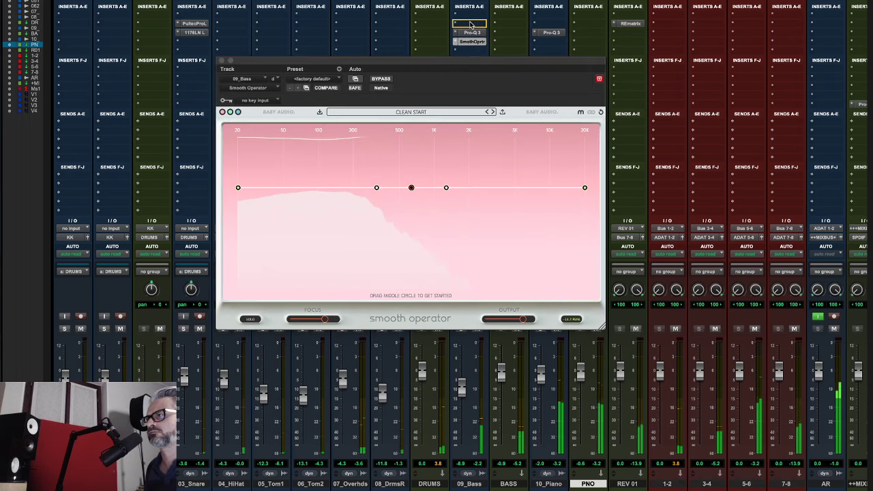
- Raise the central threshold point of Smooth Operator on 09_Bass slightly and close the plug-in
mouse_move(412, 189)
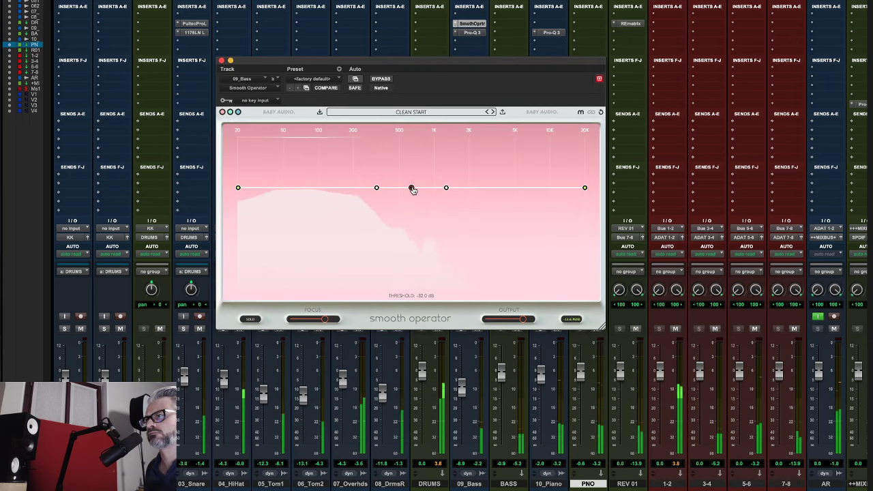
drag(413, 188, 411, 182)
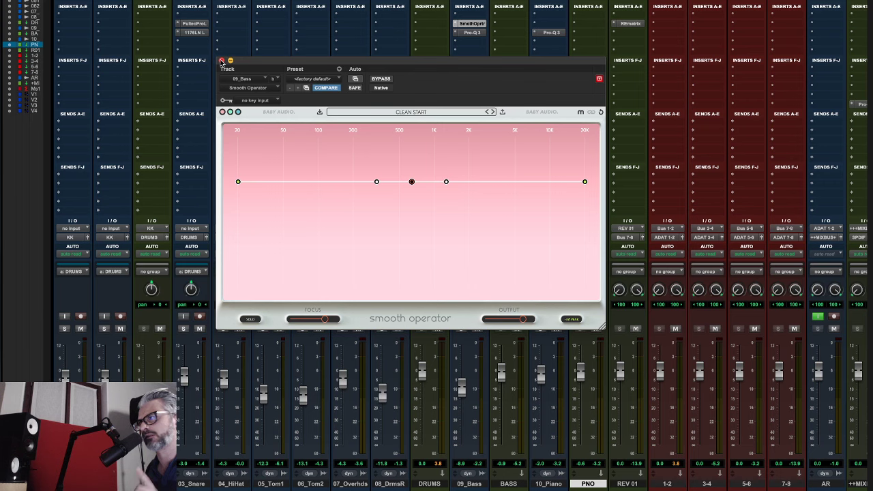
click(222, 60)
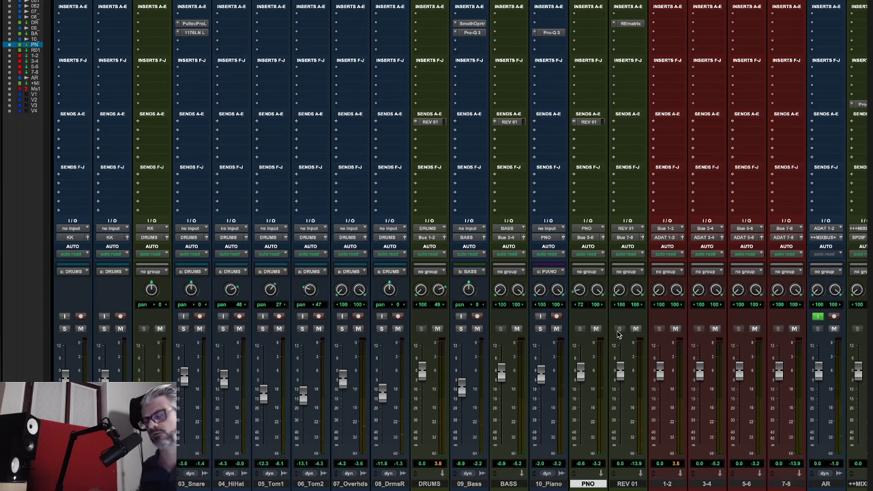
- Switch to Chrome to view the elysia xfilter 500 product page, and return to the Pro Tools mixer
key(super+Tab)
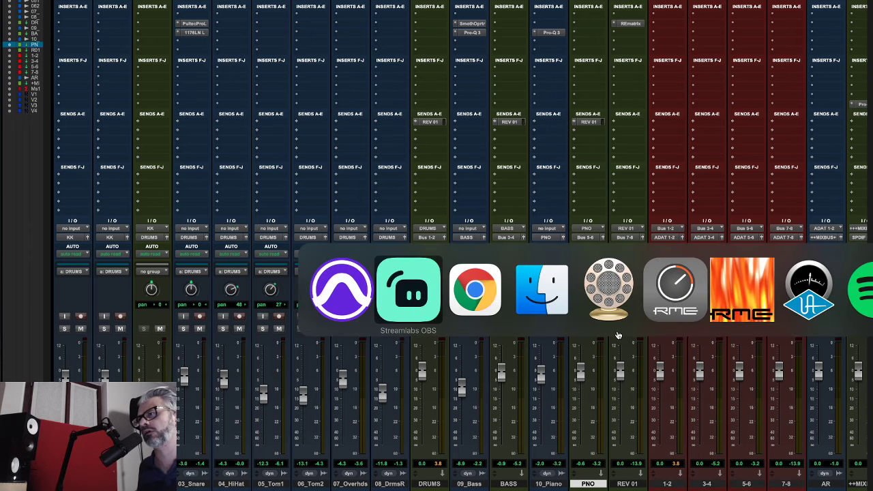
click(486, 319)
key(ctrl+Tab)
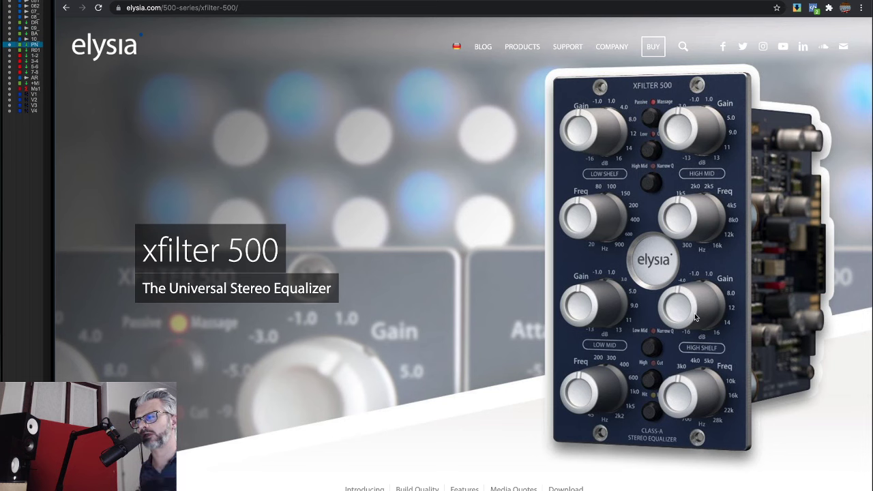
key(super+Tab)
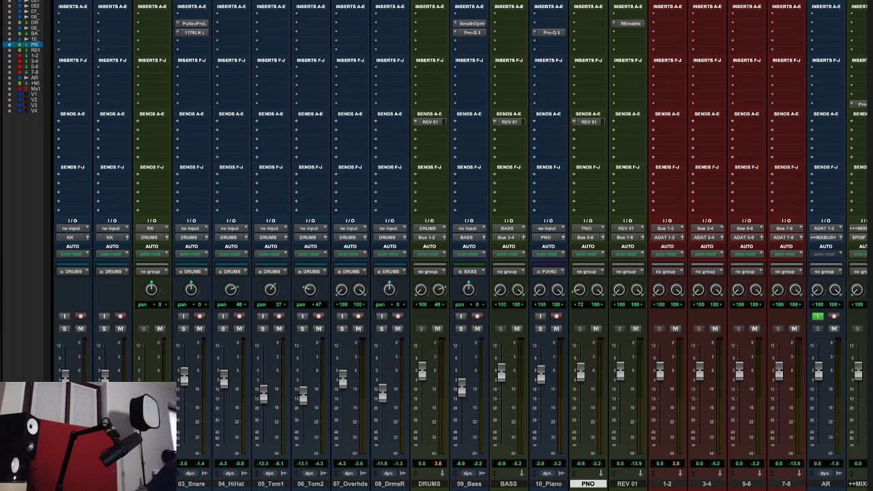
- Review the Pultec-Pro and 1176LN settings on 03_Snare, closing each plug-in after inspection
key(space)
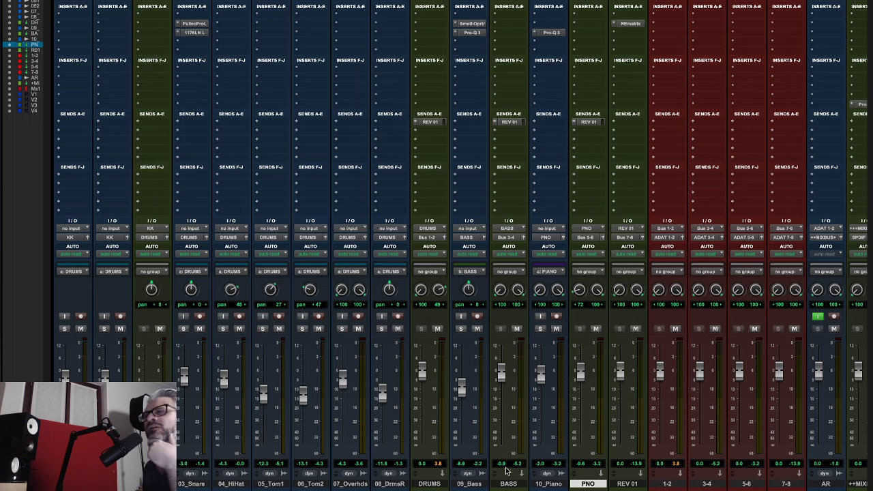
scroll(506, 470, right, 2)
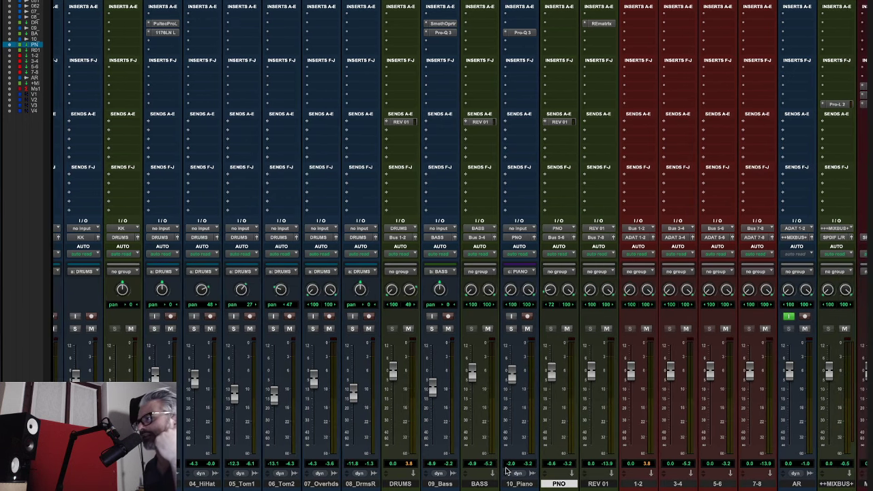
scroll(505, 471, left, 2)
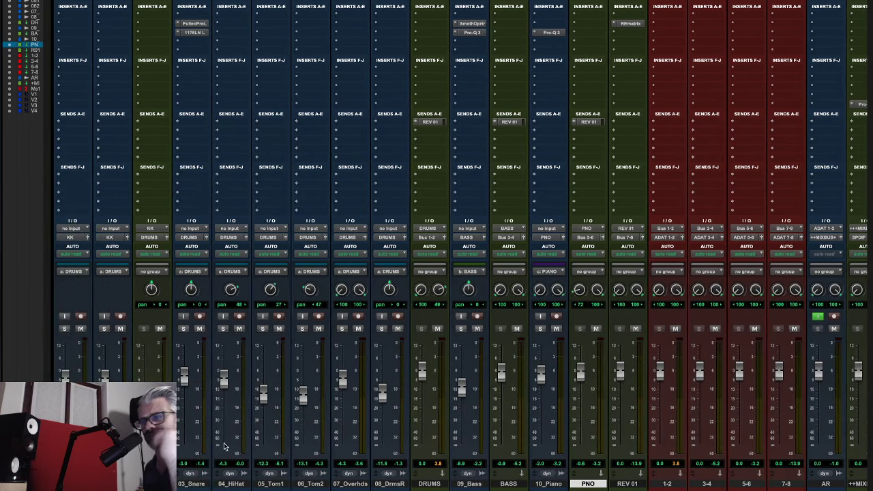
click(199, 26)
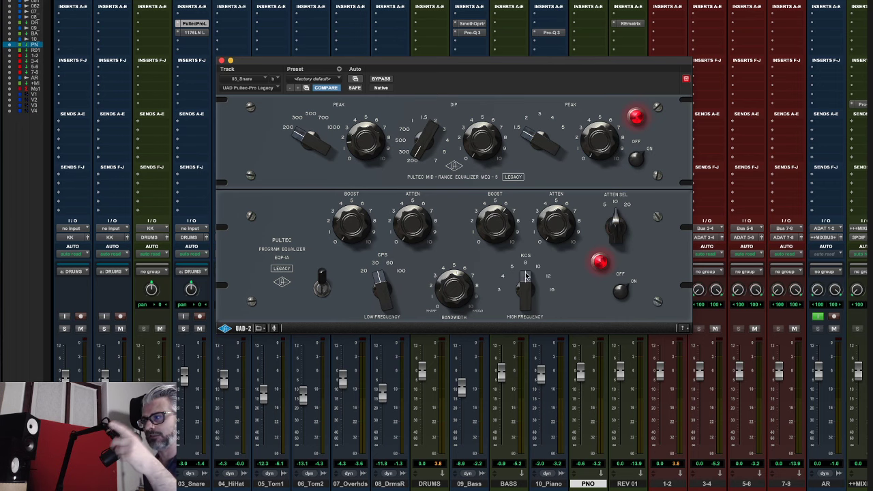
click(221, 60)
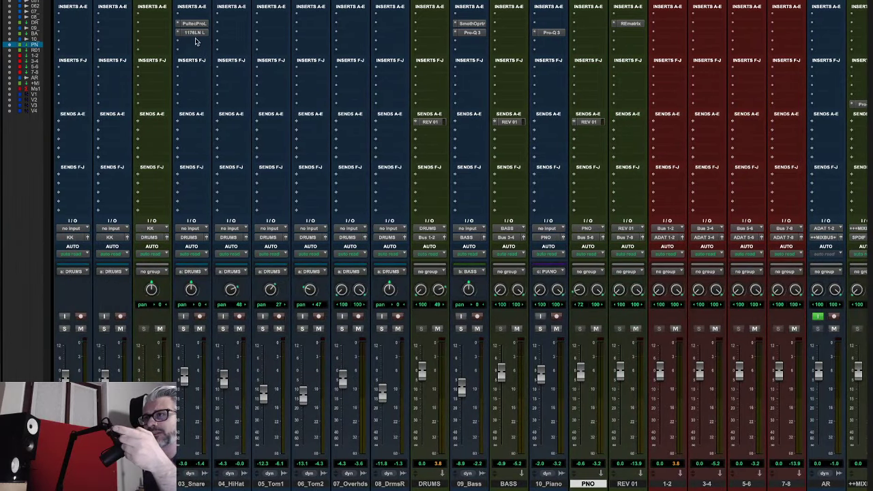
click(195, 33)
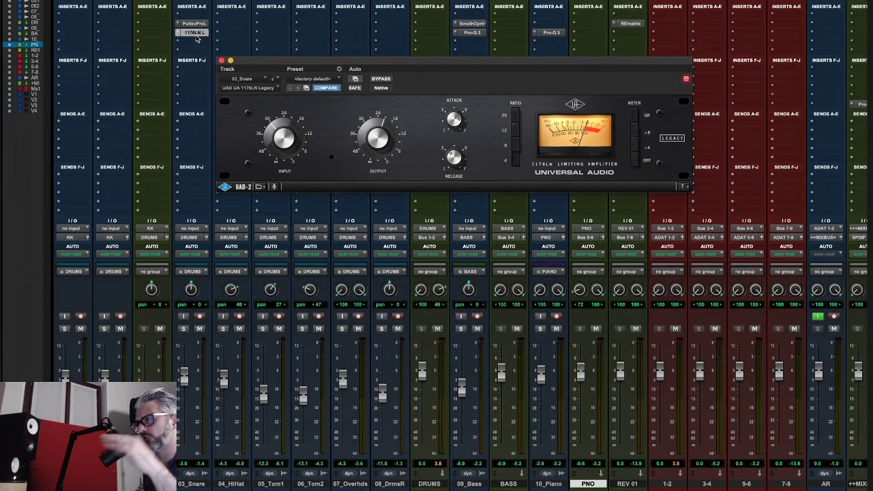
click(195, 34)
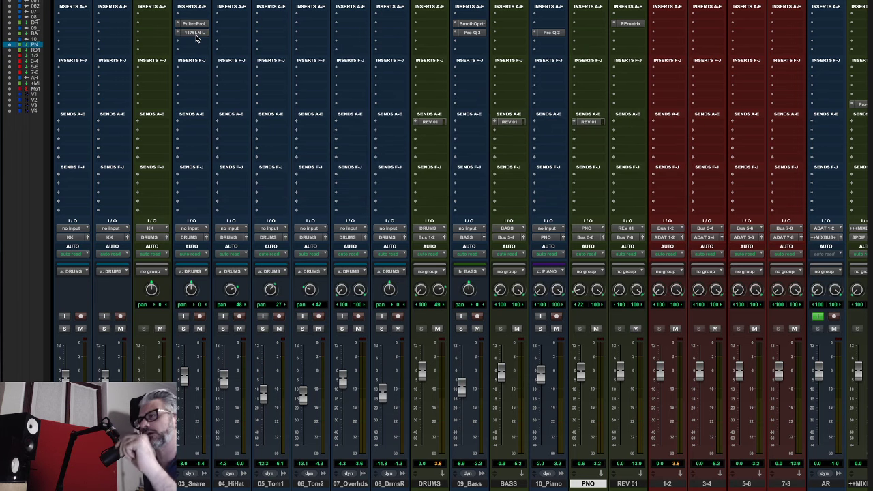
- Review Smooth Operator and Pro-Q 3 on 09_Bass and the Pro-Q 3 curve on 10_Piano
click(479, 24)
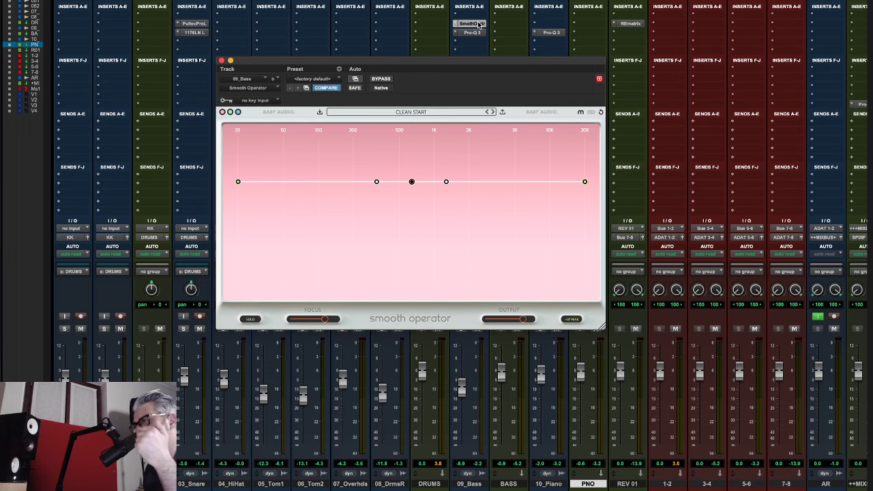
click(479, 25)
click(473, 33)
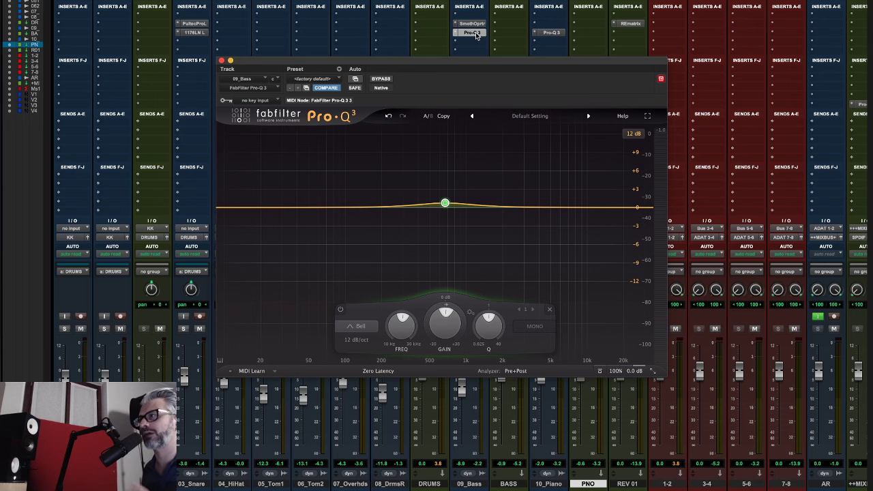
click(476, 34)
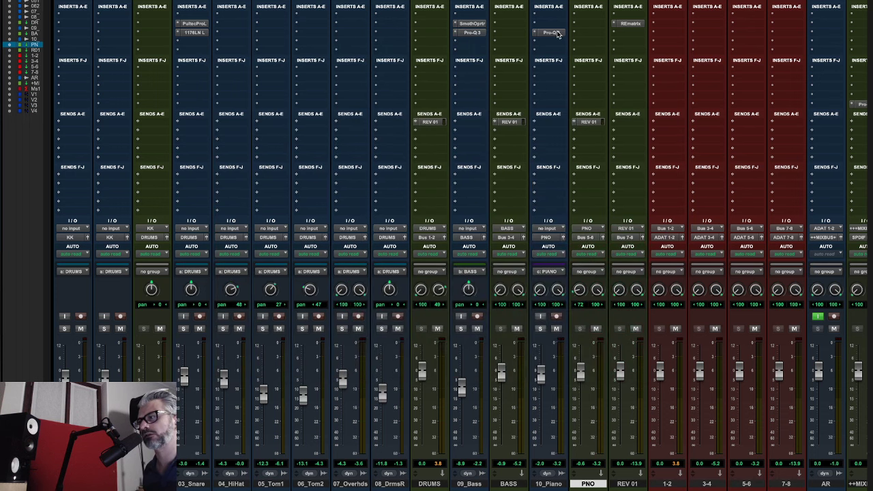
click(557, 32)
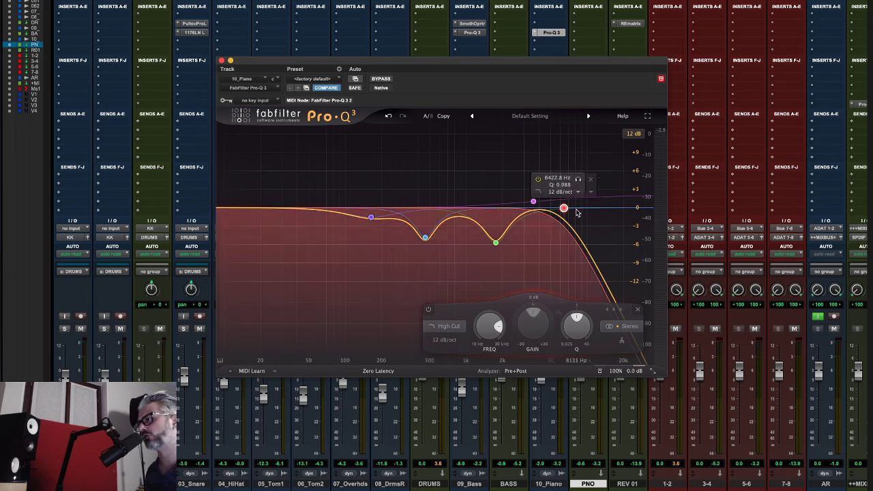
click(221, 61)
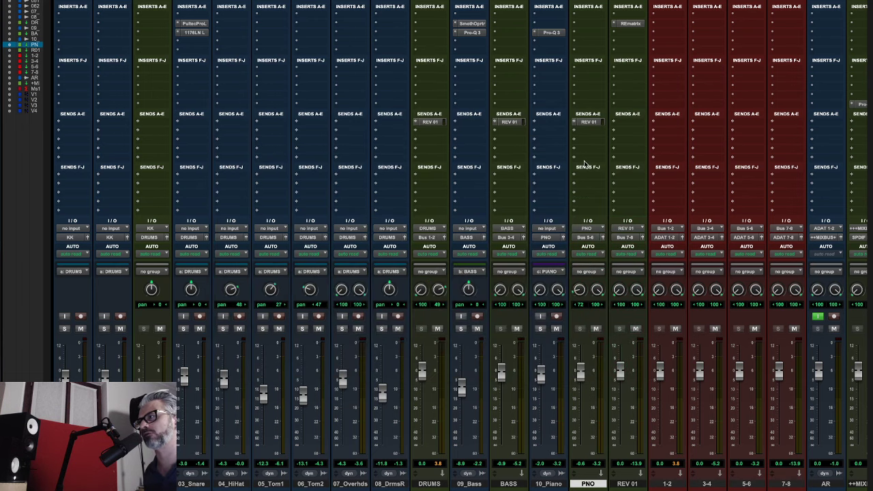
- Review the REmatrix reverb on REV 01 and the Pro-L 2 limiter on the ++MIXBUS+ track
click(629, 23)
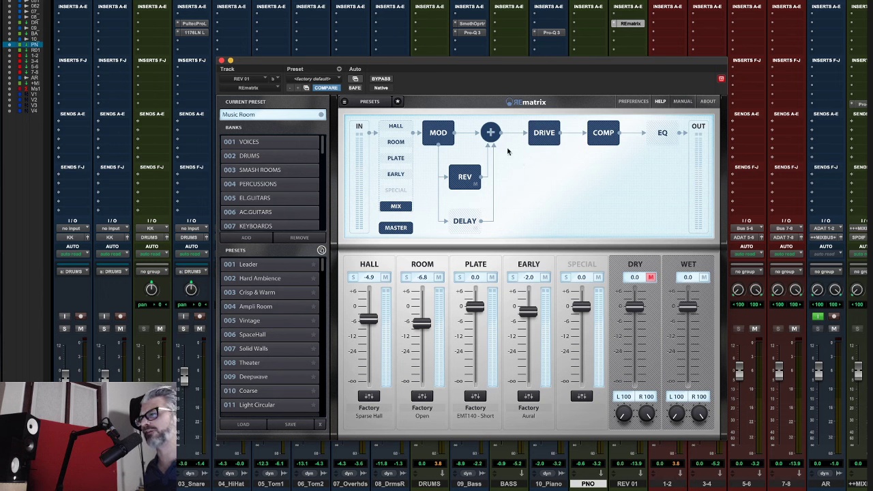
click(221, 60)
scroll(511, 121, right, 3)
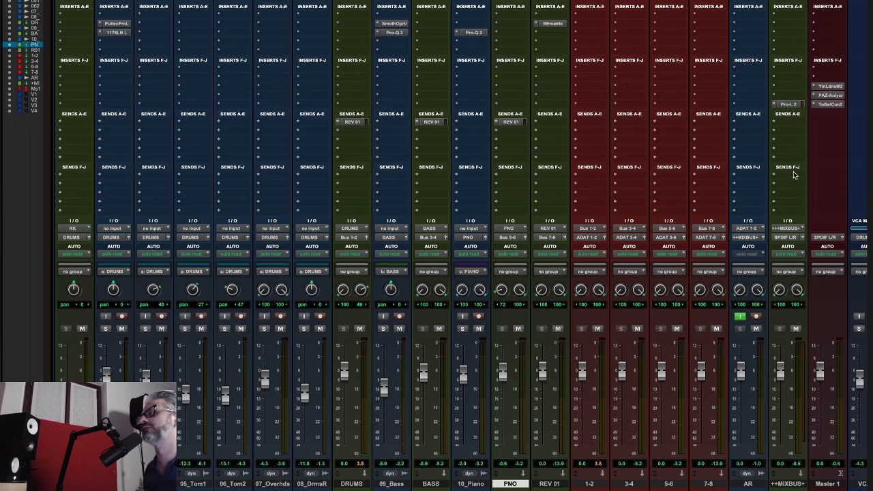
click(797, 106)
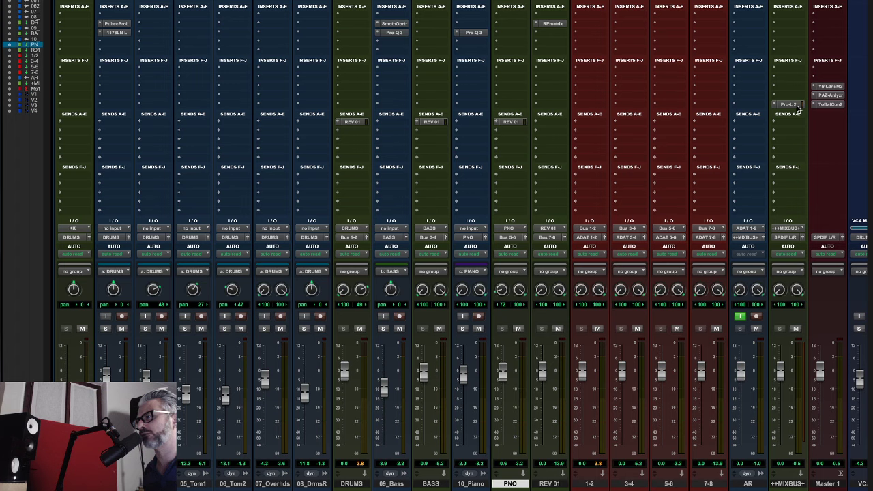
click(796, 105)
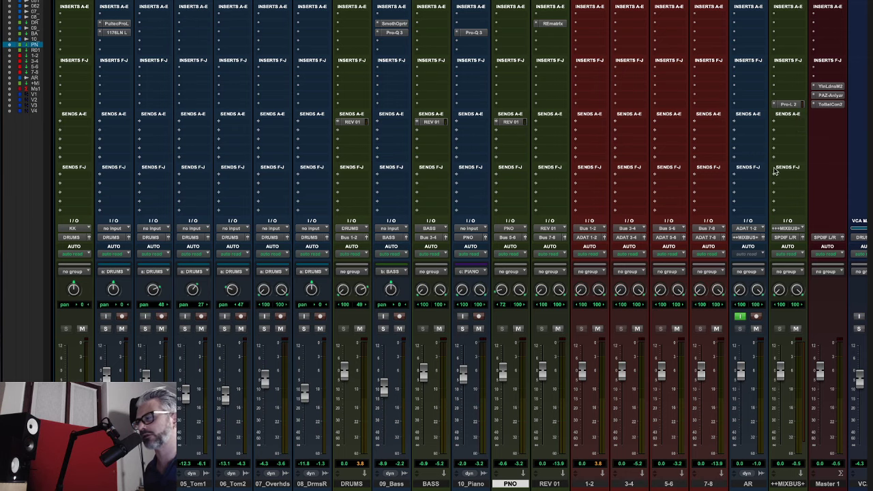
- Play the mix and check the levels from the instrument tracks through to the mix bus and master
scroll(492, 68, left, 2)
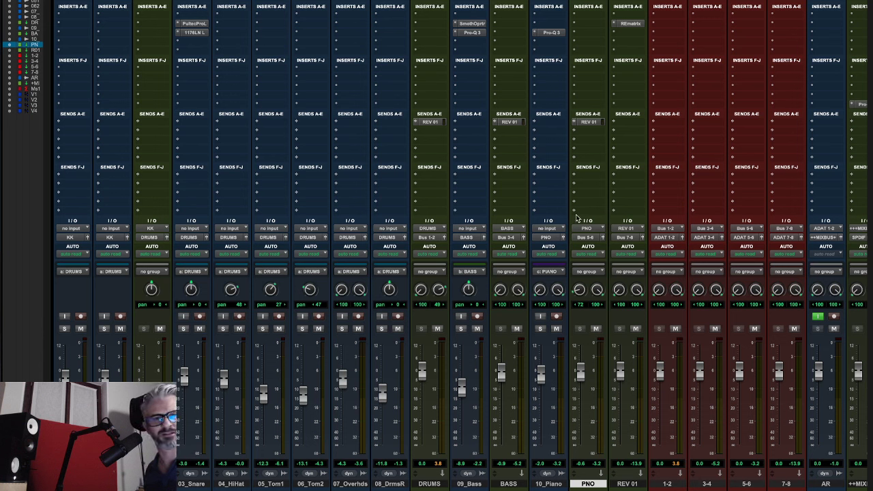
key(space)
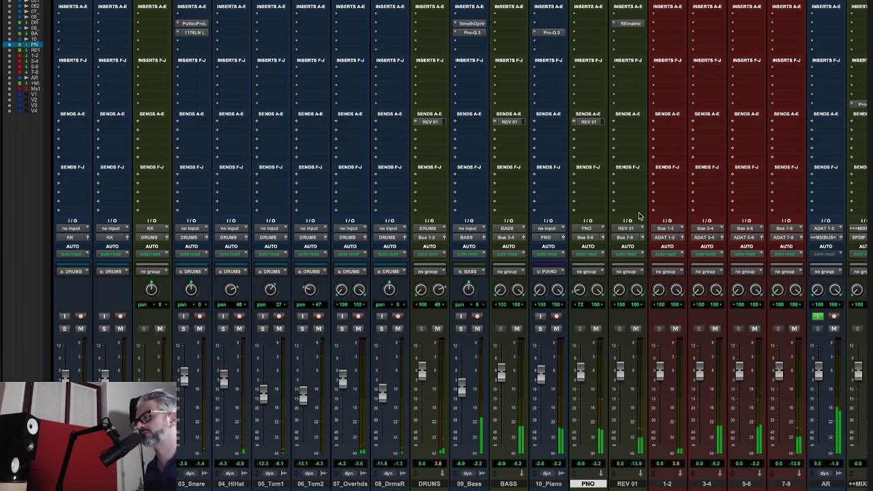
scroll(639, 217, right, 5)
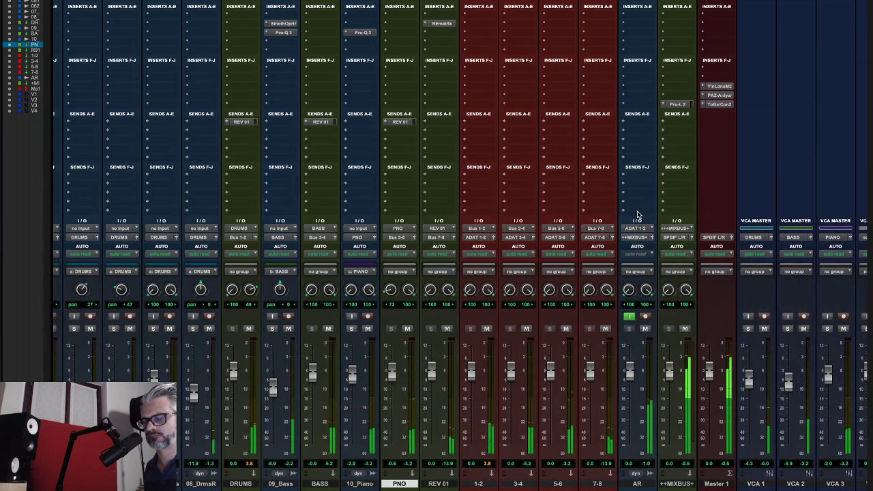